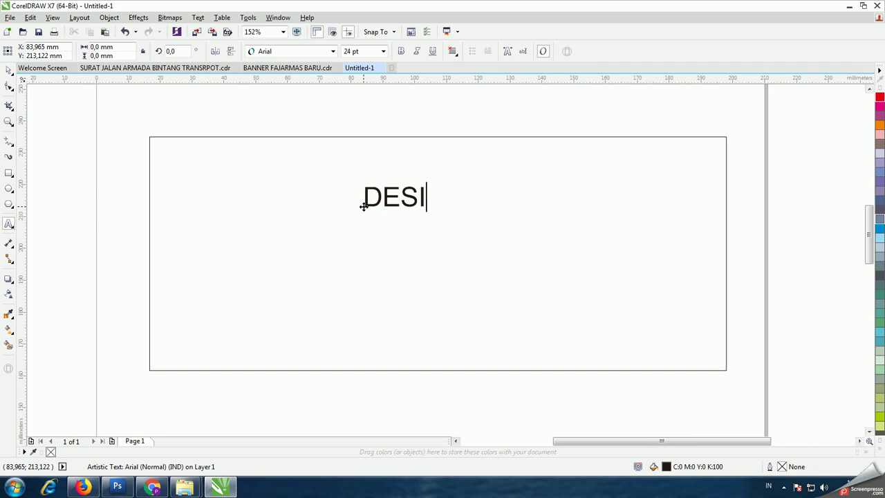
# Replace the capitalised text in the rectangle with "design grafis" in lowercase
pyautogui.press('BackSpace')
pyautogui.press('BackSpace')
pyautogui.press('BackSpace')
pyautogui.press('BackSpace')
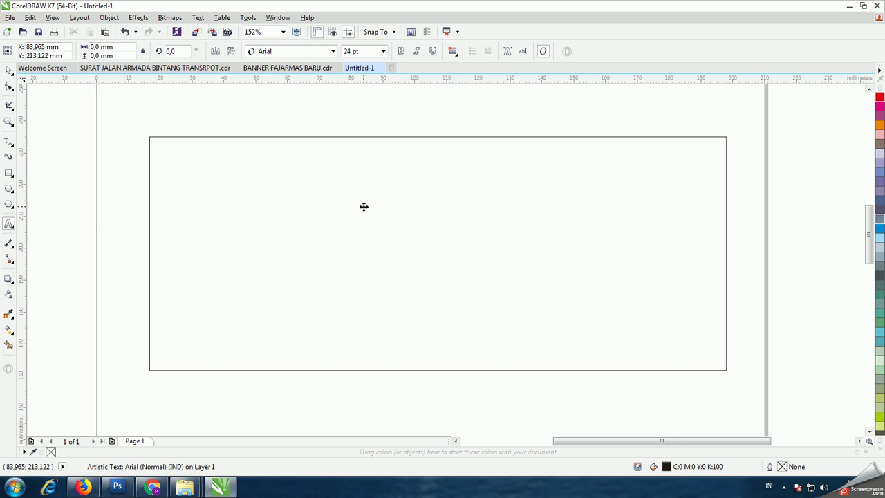
pyautogui.press('capslock')
pyautogui.write('design')
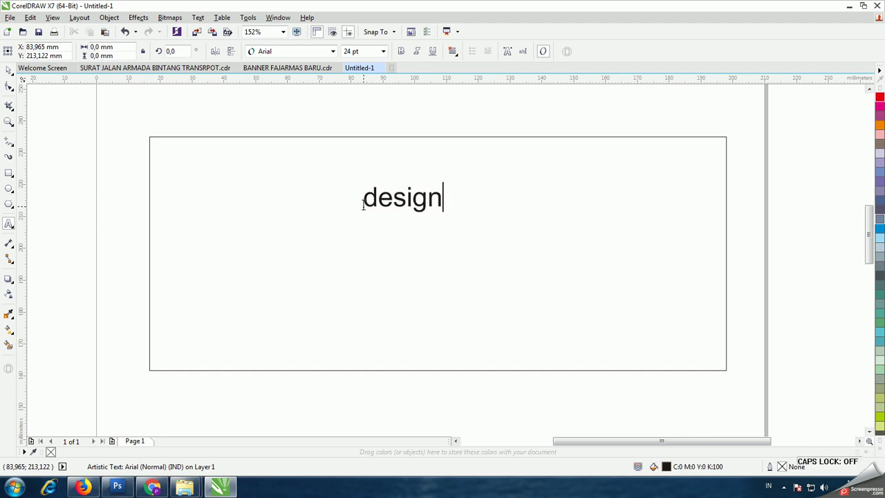
pyautogui.write(' grafis')
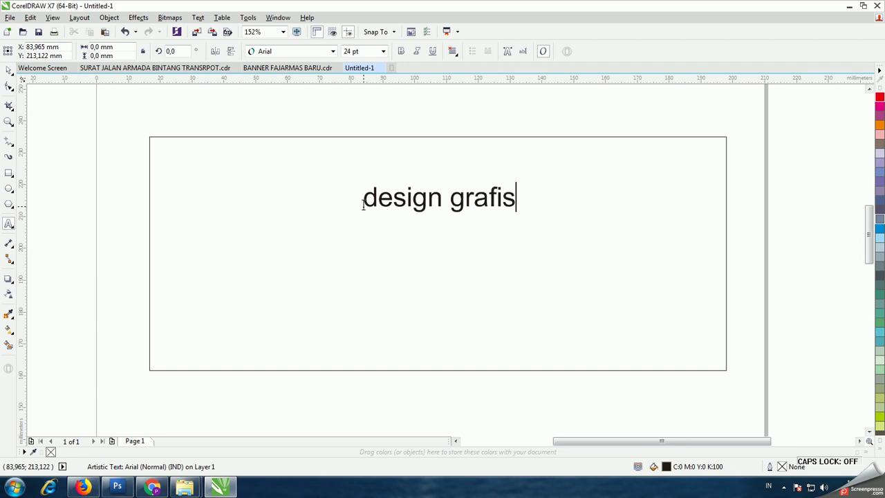
pyautogui.click(9, 70)
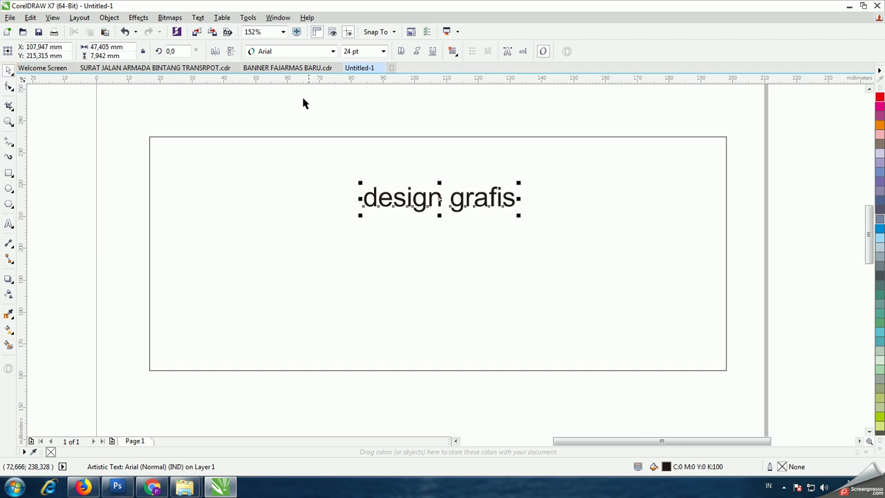
# Break the "design grafis" artistic text apart into separate words
pyautogui.click(138, 17)
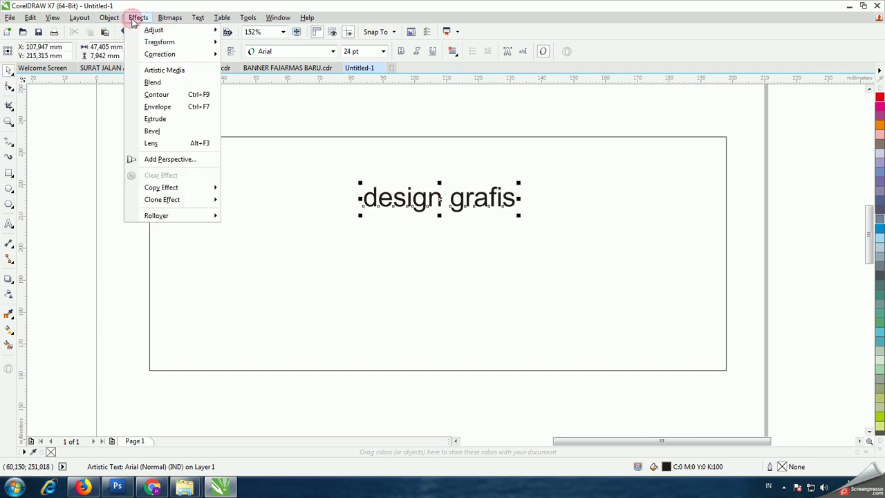
pyautogui.moveTo(110, 18)
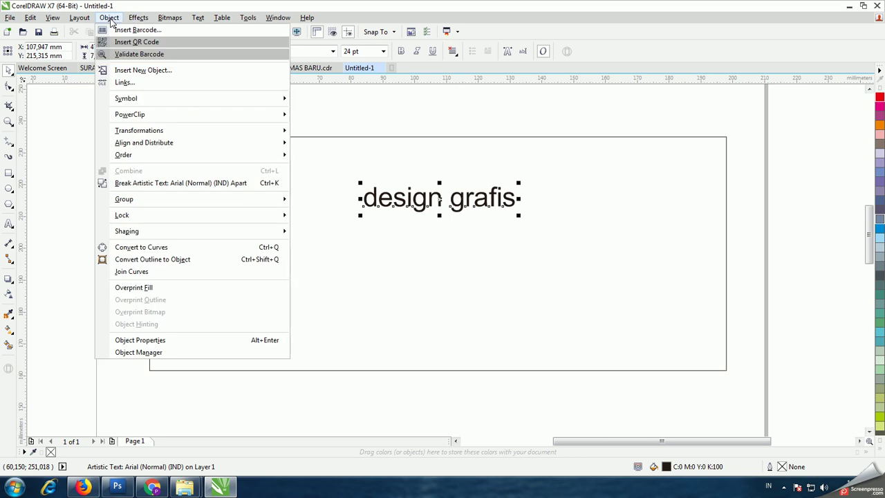
pyautogui.click(173, 183)
pyautogui.click(62, 138)
# Change the case of both words to uppercase
pyautogui.moveTo(79, 159); pyautogui.dragTo(562, 230)
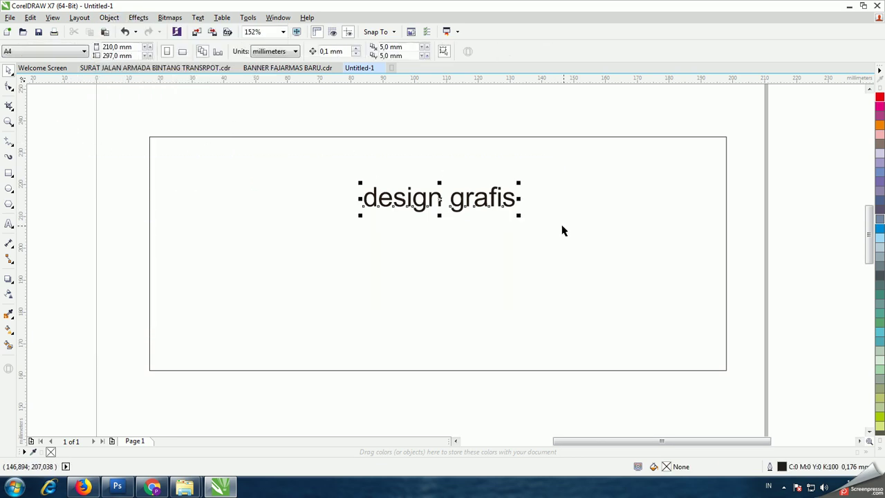
pyautogui.click(109, 18)
pyautogui.moveTo(193, 20)
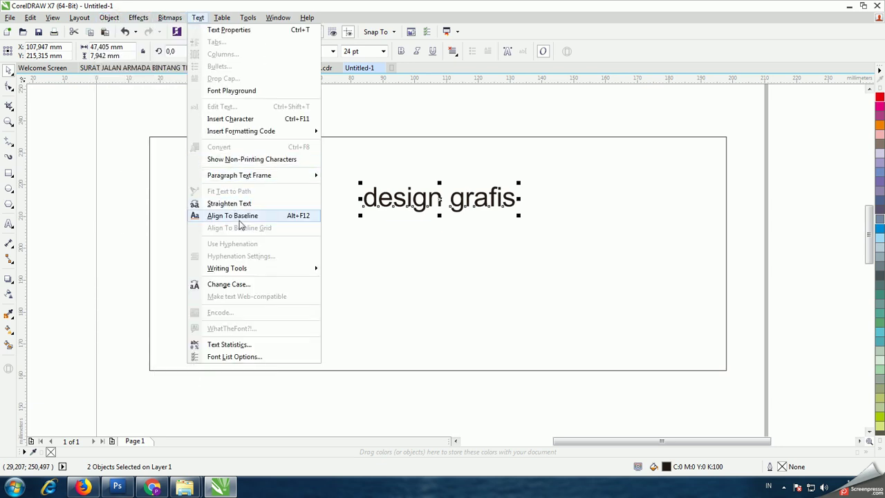
pyautogui.click(229, 284)
pyautogui.click(384, 235)
pyautogui.click(402, 283)
pyautogui.click(774, 195)
# Separate DESIGN from GRAFIS, set its font to Swis721 Blk BT and enlarge it to about 73 mm wide
pyautogui.click(395, 198)
pyautogui.moveTo(394, 198); pyautogui.dragTo(276, 187)
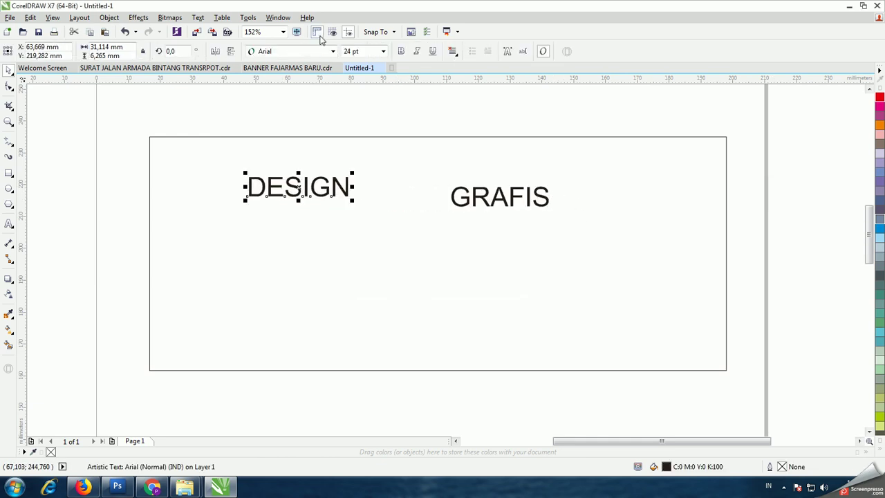
pyautogui.click(331, 51)
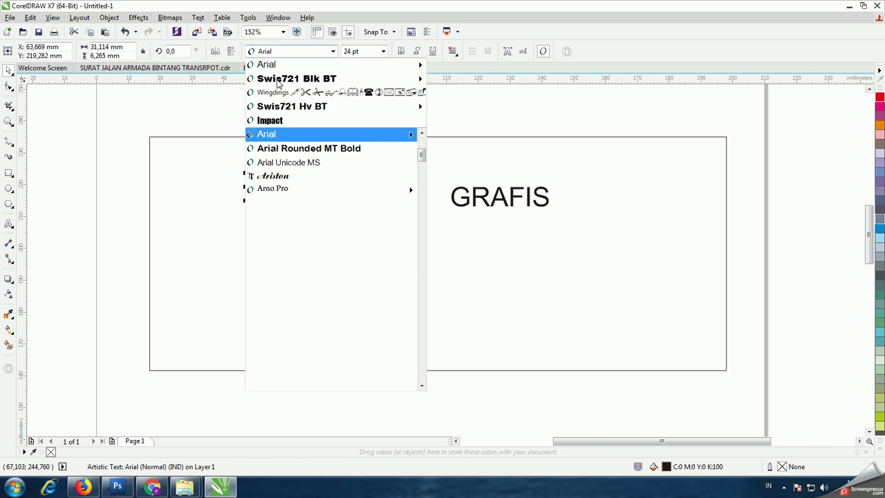
pyautogui.moveTo(277, 81)
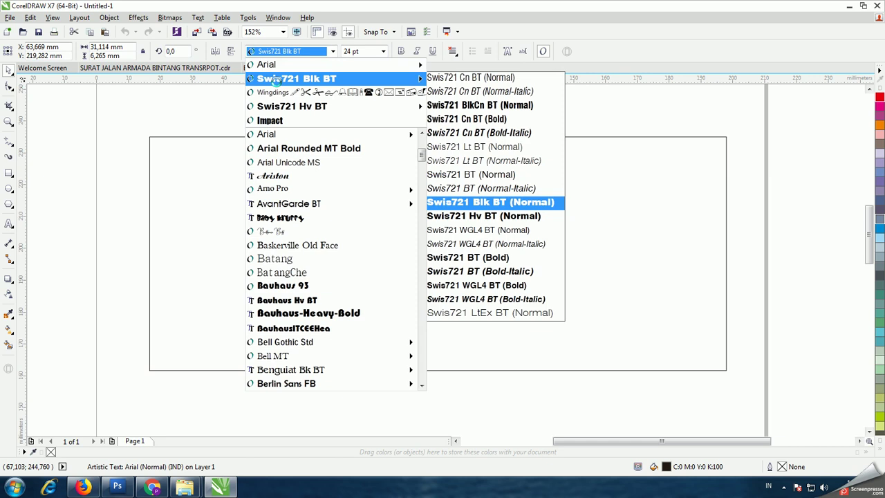
pyautogui.click(277, 80)
pyautogui.moveTo(364, 172); pyautogui.dragTo(346, 207)
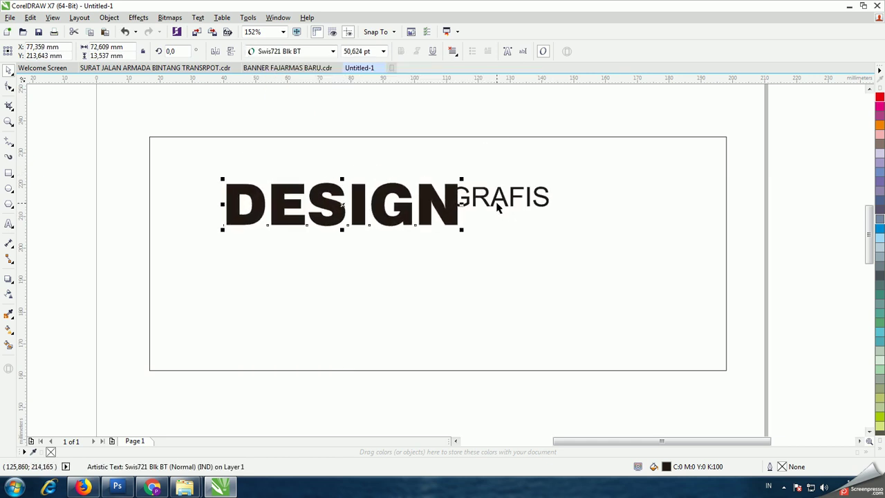
# Set GRAFIS in Bauhaus 93, enlarge it to about 64 pt and place it below DESIGN
pyautogui.click(498, 205)
pyautogui.click(287, 52)
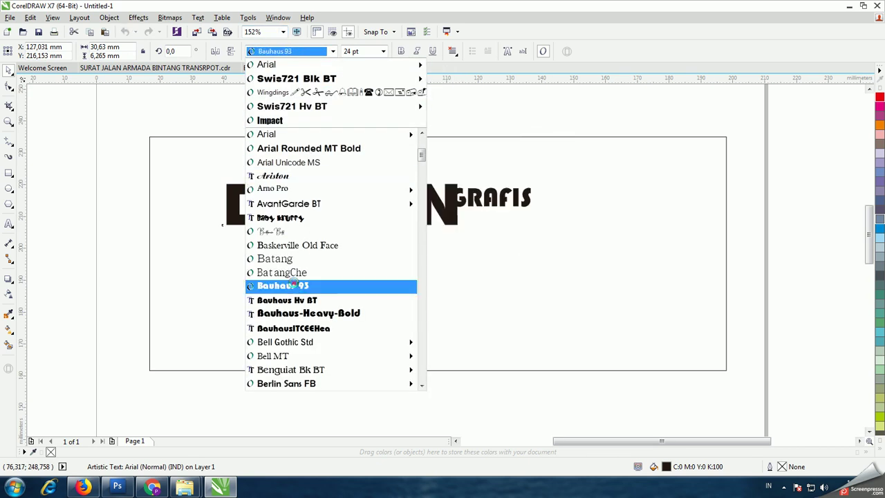
pyautogui.click(294, 285)
pyautogui.moveTo(536, 185); pyautogui.dragTo(670, 143)
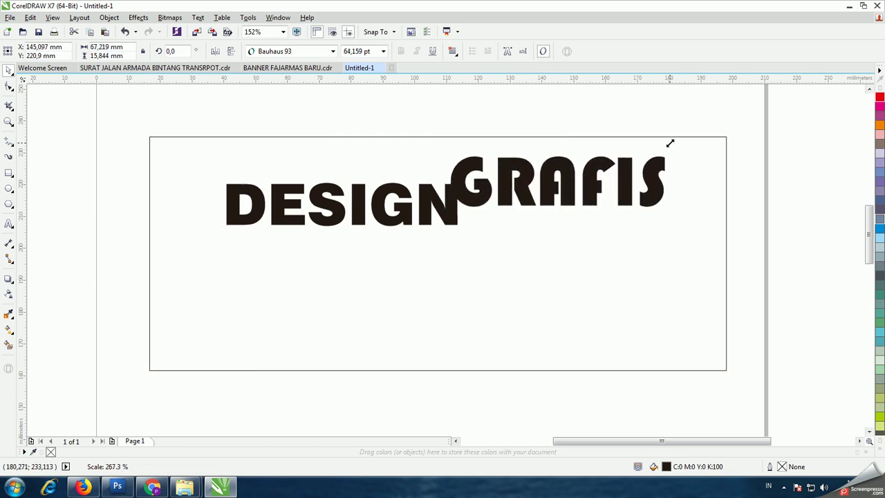
pyautogui.moveTo(558, 185); pyautogui.dragTo(420, 269)
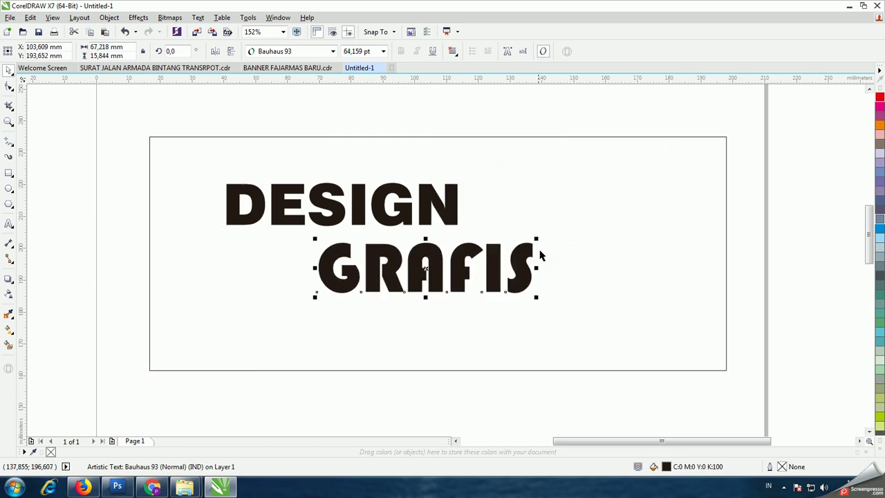
# Enlarge GRAFIS further below DESIGN and stretch it horizontally to about 144 mm wide
pyautogui.moveTo(537, 240); pyautogui.dragTo(678, 207)
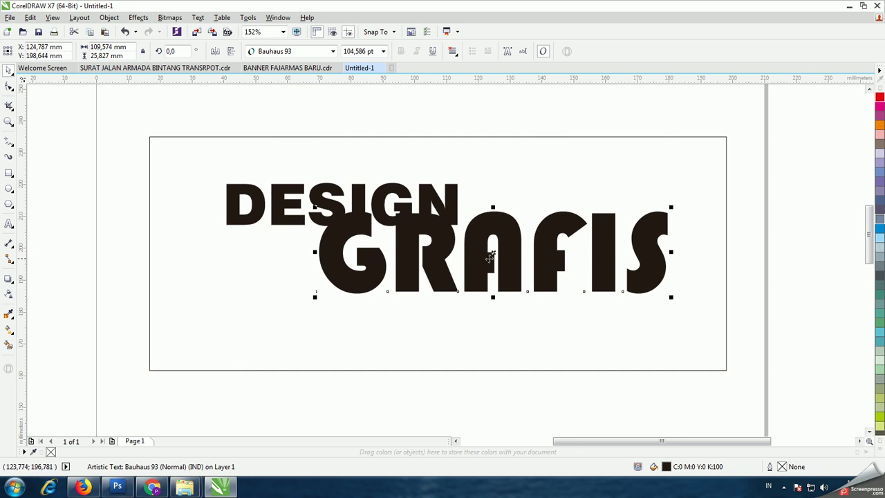
pyautogui.moveTo(489, 256); pyautogui.dragTo(495, 287)
pyautogui.moveTo(318, 323); pyautogui.dragTo(196, 332)
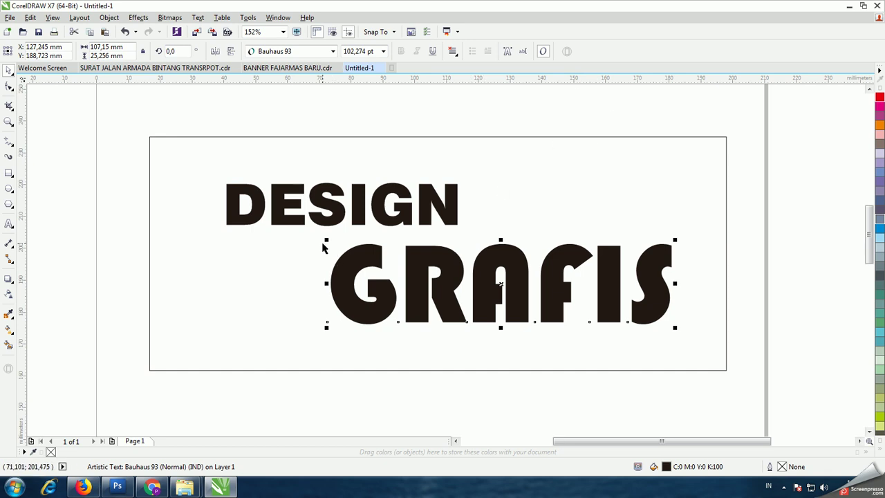
pyautogui.moveTo(327, 284); pyautogui.dragTo(208, 276)
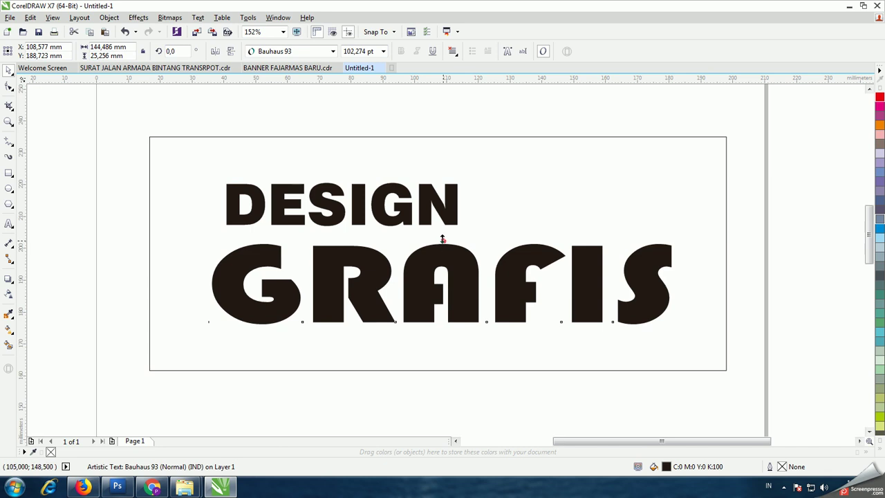
pyautogui.moveTo(442, 240); pyautogui.dragTo(442, 235)
# Enlarge DESIGN to about 86 × 16 mm and move it up into the rectangle's upper-left area
pyautogui.click(421, 199)
pyautogui.moveTo(461, 182); pyautogui.dragTo(502, 162)
pyautogui.moveTo(381, 202); pyautogui.dragTo(353, 184)
# Stretch GRAFIS taller and position it just beneath DESIGN
pyautogui.click(274, 245)
pyautogui.moveTo(443, 234); pyautogui.dragTo(439, 208)
pyautogui.moveTo(450, 277); pyautogui.dragTo(451, 281)
pyautogui.click(120, 193)
# Draw a rectangle about 8.4 × 19 mm over the D's stem and one about 14.2 × 10.9 mm over the E's upper part
pyautogui.click(267, 200)
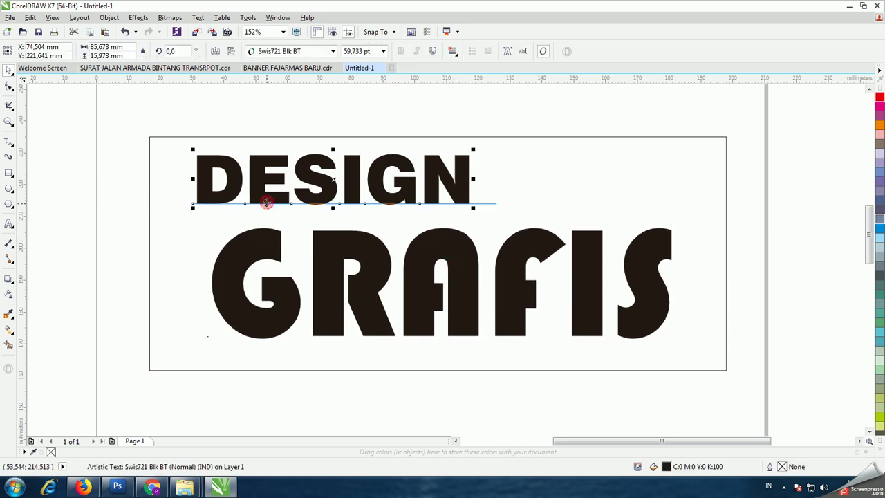
pyautogui.click(8, 121)
pyautogui.moveTo(176, 149); pyautogui.dragTo(475, 221)
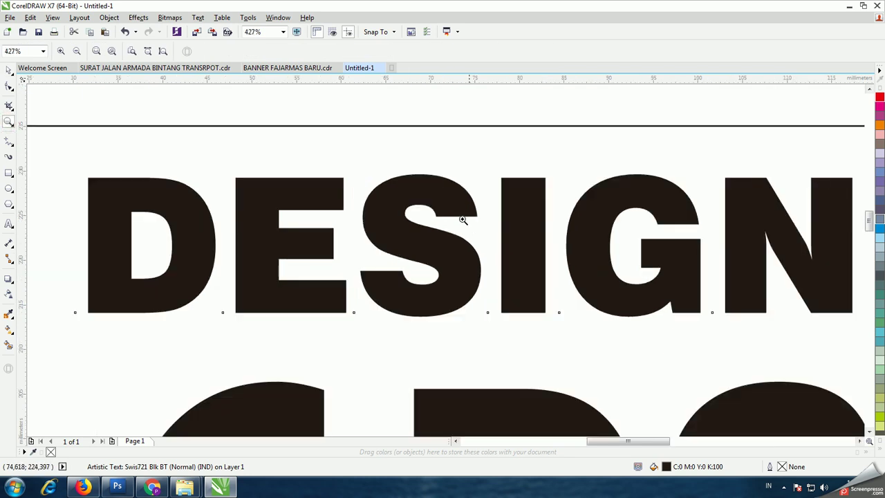
pyautogui.click(8, 173)
pyautogui.moveTo(57, 157); pyautogui.dragTo(131, 325)
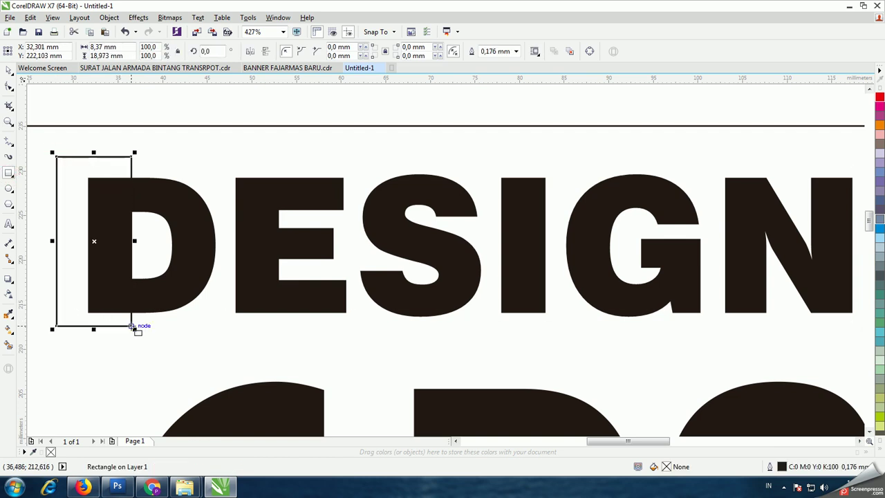
pyautogui.moveTo(223, 163); pyautogui.dragTo(350, 260)
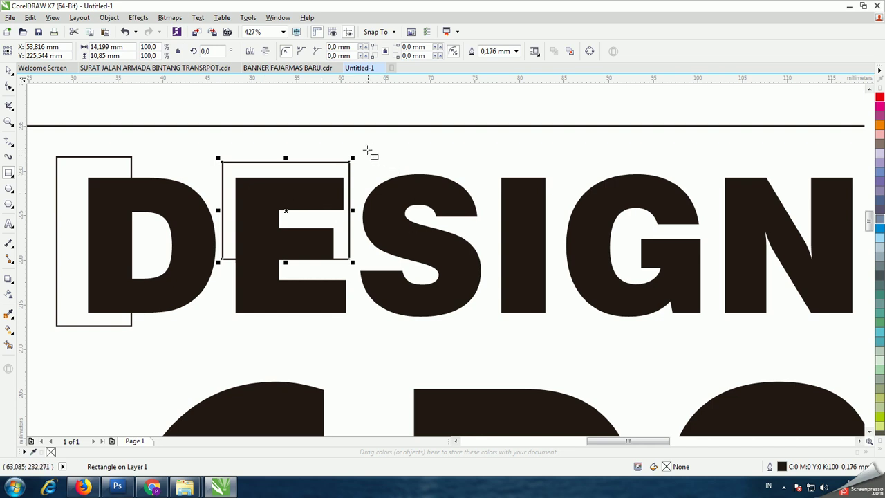
pyautogui.moveTo(361, 151); pyautogui.dragTo(498, 256)
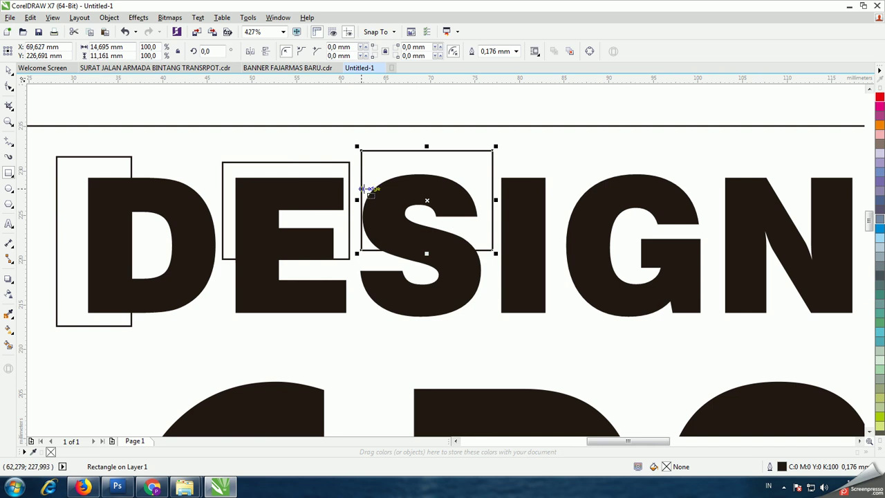
pyautogui.press('Delete')
pyautogui.click(9, 142)
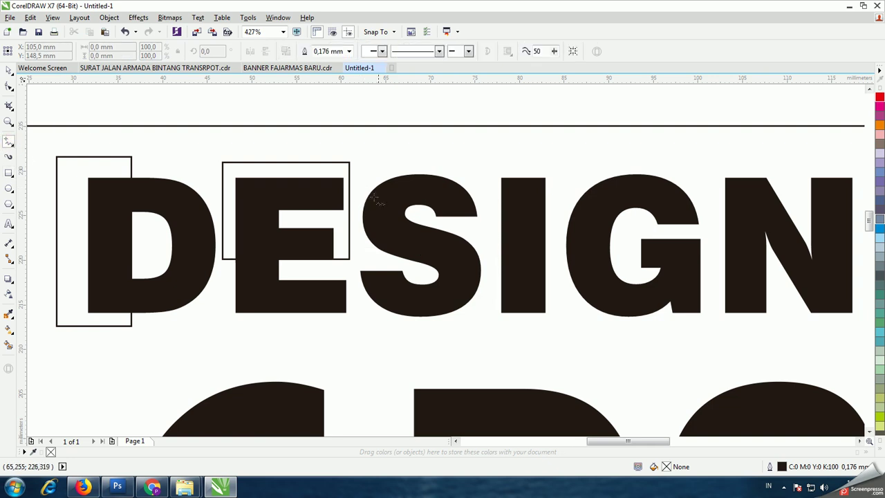
pyautogui.click(358, 218)
pyautogui.click(357, 219)
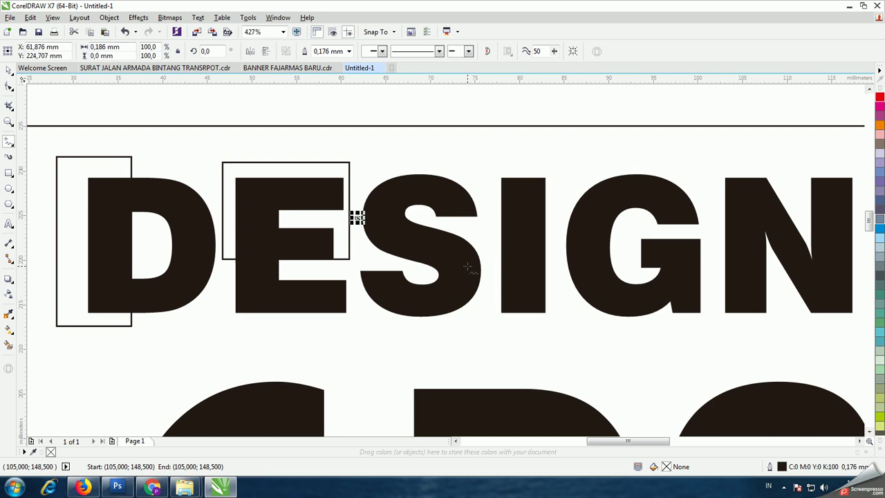
pyautogui.hotkey('ctrl', 'z')
pyautogui.moveTo(355, 217); pyautogui.dragTo(472, 267)
pyautogui.hotkey('ctrl', 'z')
# Draw a closed four-sided freehand outline about 15.6 × 12.8 mm around the S's upper half, its lower edge slanting along the diagonal
pyautogui.click(355, 215)
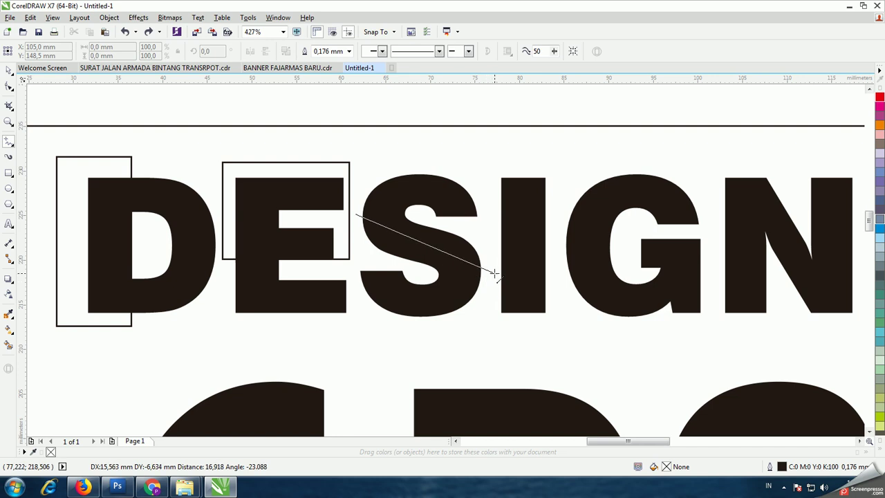
pyautogui.click(495, 274)
pyautogui.click(495, 273)
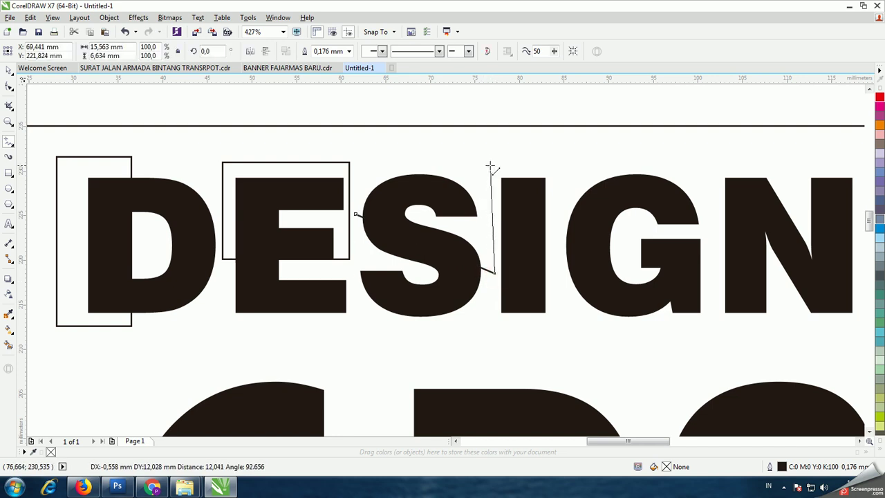
pyautogui.click(490, 160)
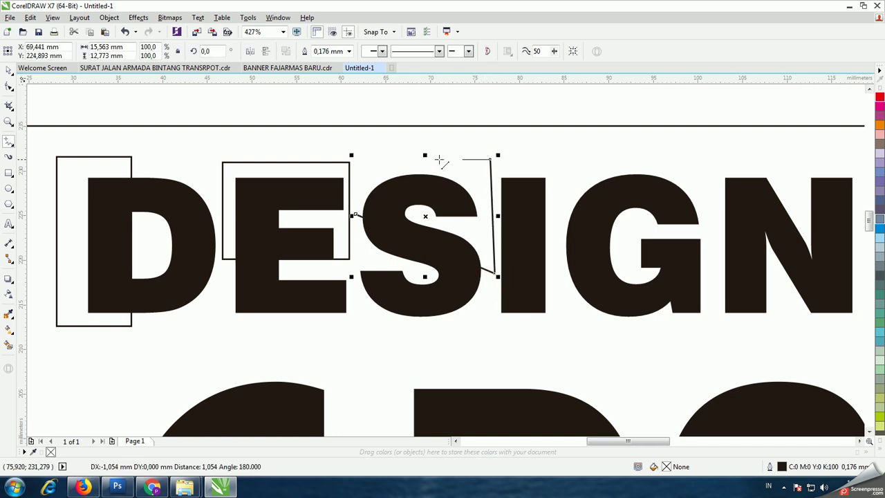
pyautogui.click(369, 165)
pyautogui.click(356, 214)
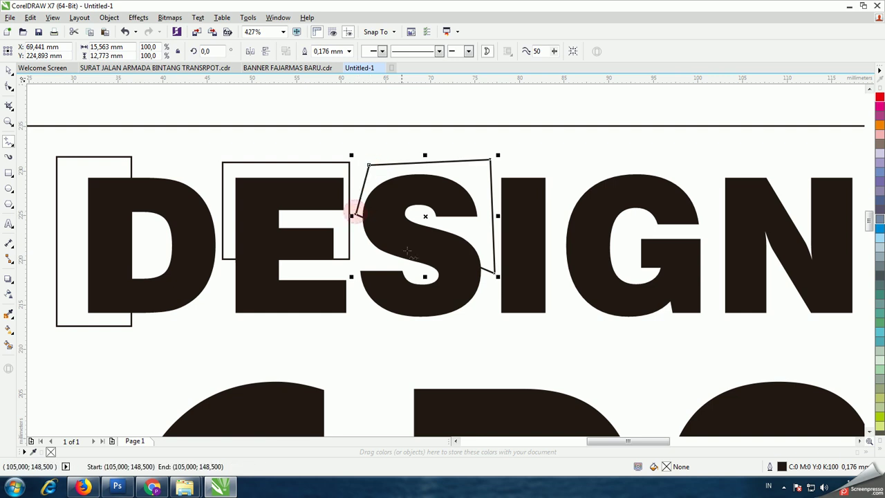
# Draw a rectangle about 3.3 × 18.3 mm covering the left half of the I
pyautogui.click(9, 173)
pyautogui.moveTo(524, 162); pyautogui.dragTo(496, 332)
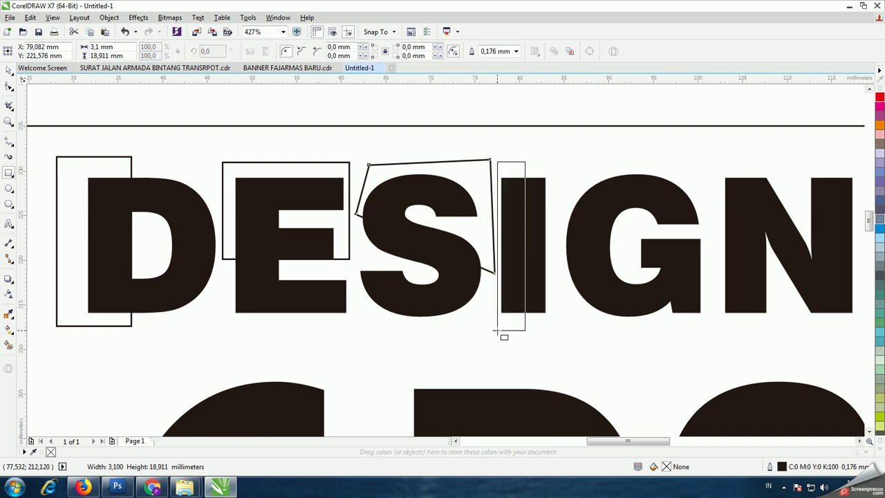
pyautogui.moveTo(495, 332)
pyautogui.mouseDown()
pyautogui.moveTo(556, 320)
pyautogui.moveTo(495, 325)
pyautogui.mouseUp()
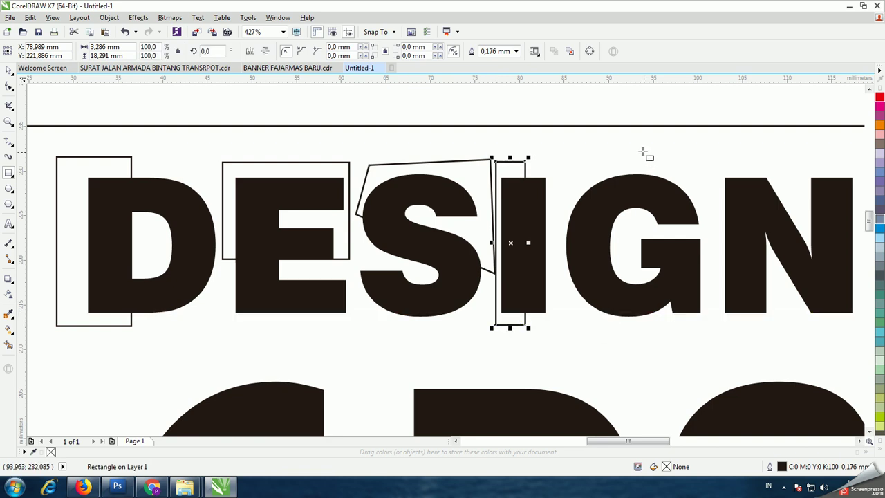
# Draw a rectangle over the G's left half and narrow it to about 9 mm, aligning its right edge with the crossbar's left end
pyautogui.moveTo(643, 139); pyautogui.dragTo(561, 326)
pyautogui.moveTo(646, 233); pyautogui.dragTo(645, 232)
pyautogui.scroll(3, 660, 255)
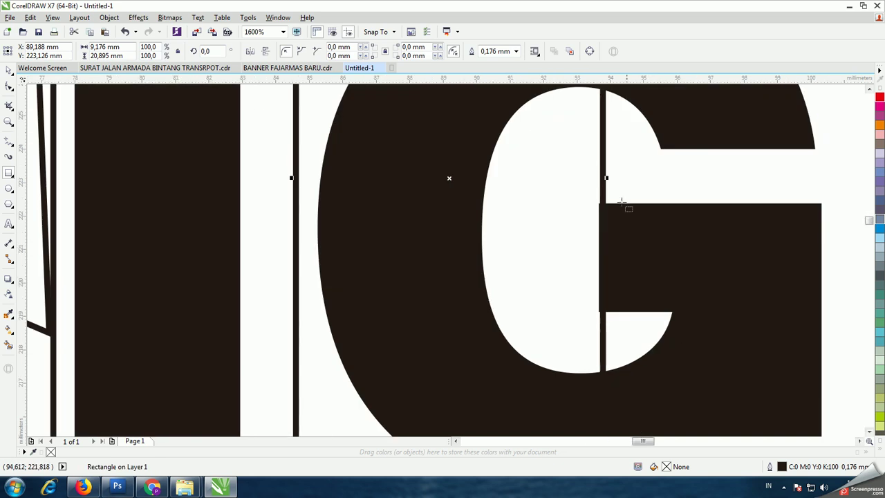
pyautogui.moveTo(605, 178)
pyautogui.mouseDown()
pyautogui.moveTo(612, 178)
pyautogui.moveTo(599, 182)
pyautogui.mouseUp()
pyautogui.scroll(-3, 668, 233)
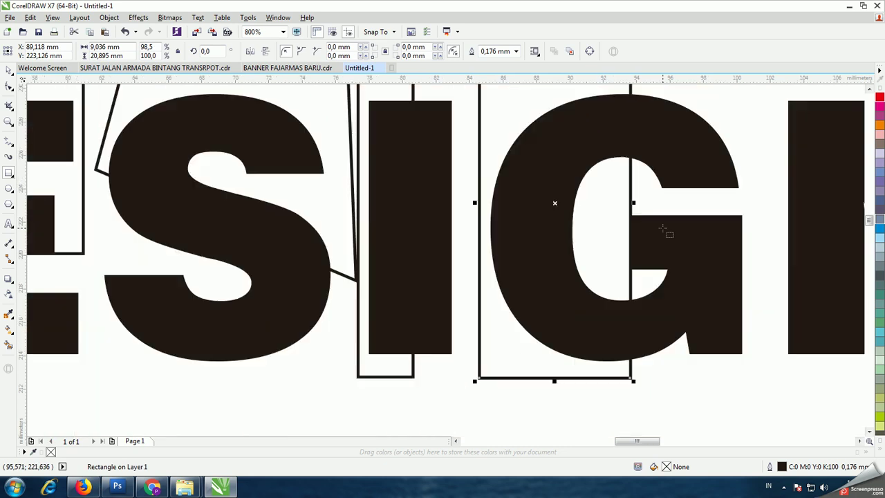
pyautogui.scroll(-1, 802, 281)
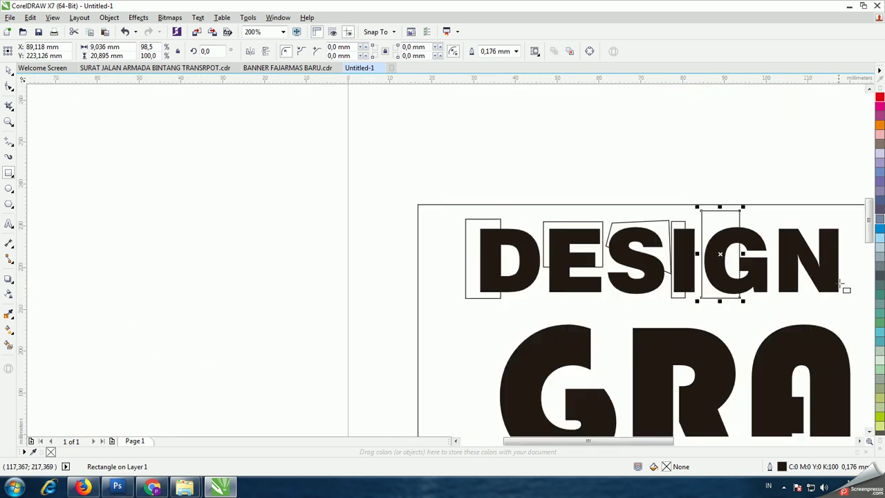
pyautogui.hscroll(3, 868, 437)
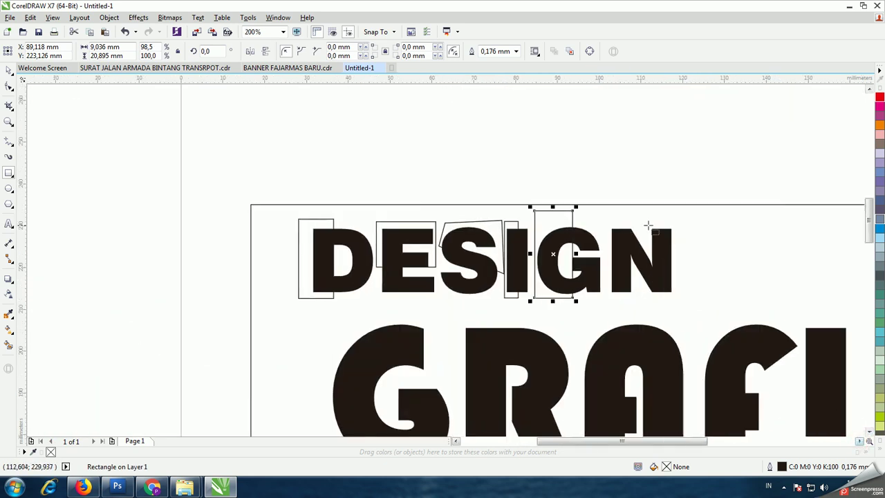
# Draw a rectangle about 16.9 × 9.1 mm over the upper half of the N
pyautogui.scroll(2, 650, 227)
pyautogui.moveTo(481, 202); pyautogui.dragTo(765, 356)
pyautogui.scroll(-3, 765, 356)
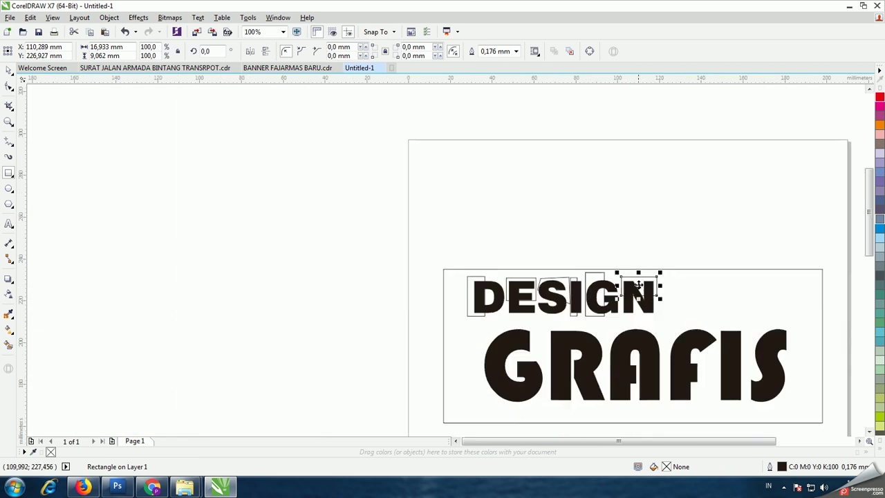
# Intersect the rectangle over the D's stem with the DESIGN text and trim the text with that same rectangle
pyautogui.click(9, 122)
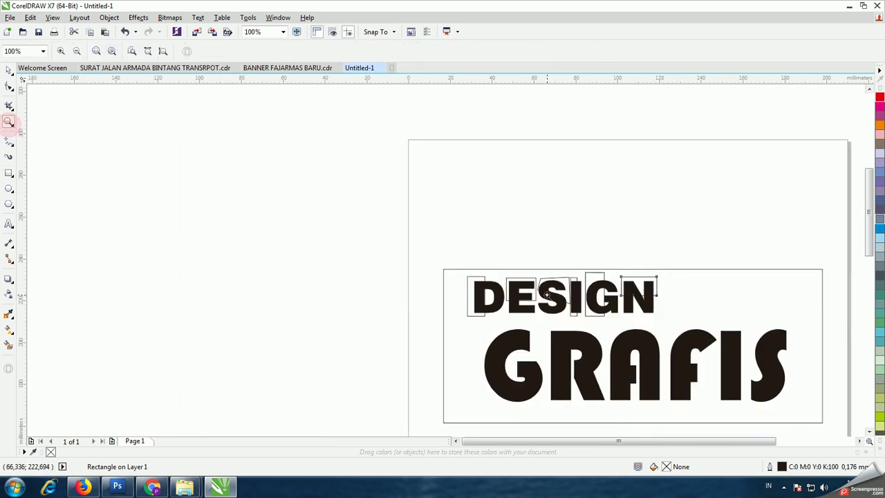
pyautogui.moveTo(457, 271); pyautogui.dragTo(667, 324)
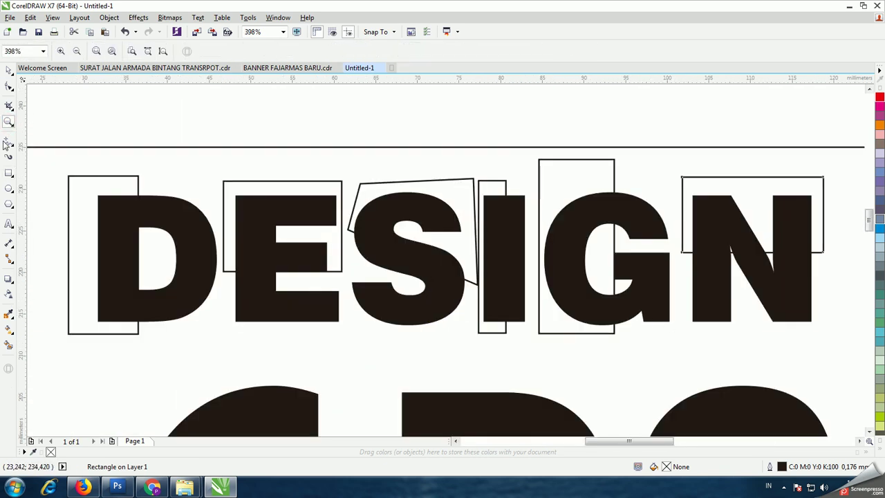
pyautogui.click(9, 69)
pyautogui.click(87, 176)
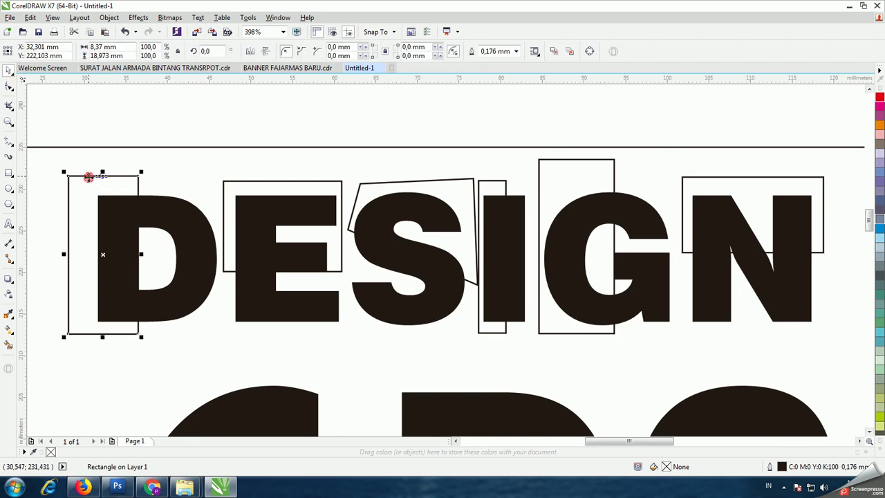
pyautogui.keyDown('shift'); pyautogui.click(173, 212); pyautogui.keyUp('shift')
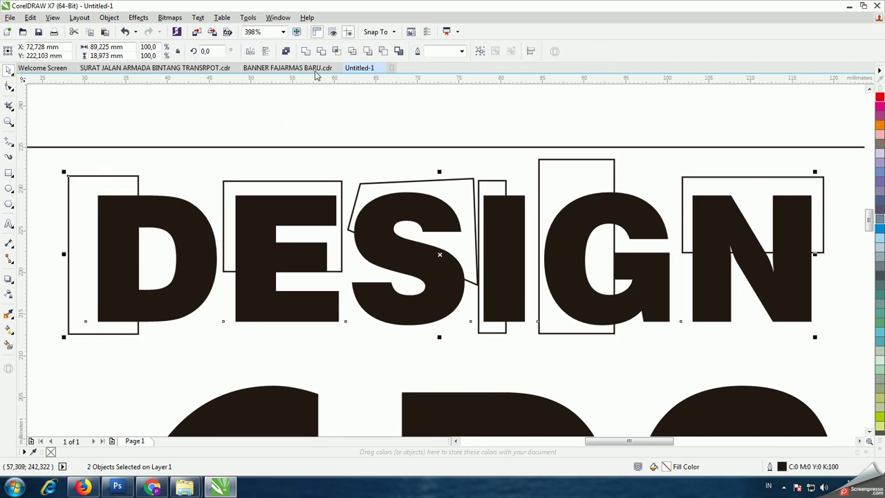
pyautogui.click(337, 51)
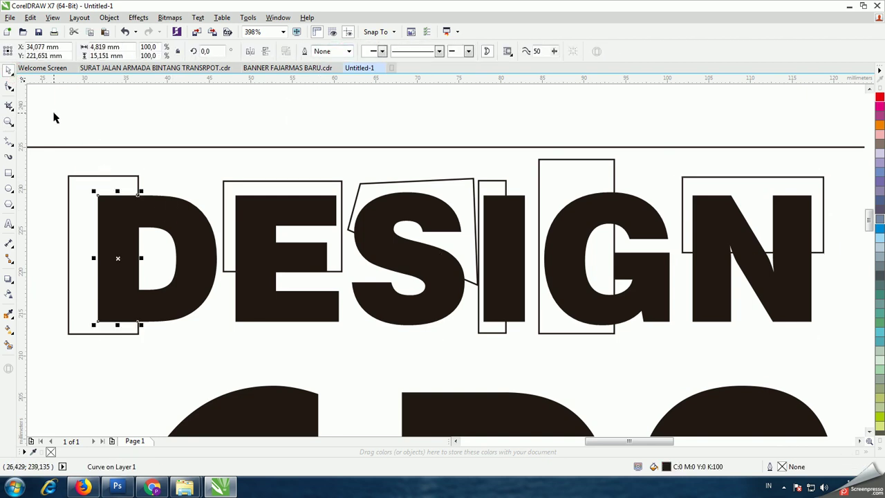
pyautogui.click(88, 177)
pyautogui.keyDown('shift'); pyautogui.click(168, 203); pyautogui.keyUp('shift')
pyautogui.click(321, 50)
pyautogui.click(281, 138)
# Delete the rectangle over the D and fill the D's separated stem with pale lavender
pyautogui.click(110, 178)
pyautogui.press('Delete')
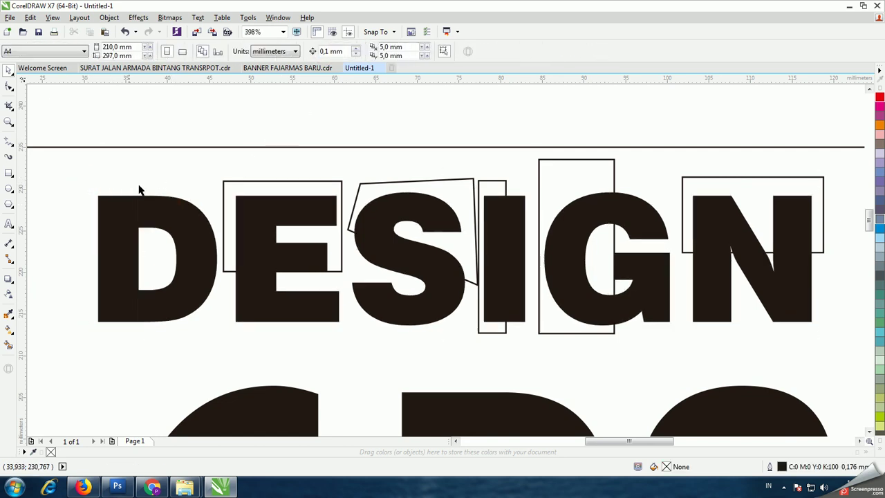
pyautogui.click(130, 219)
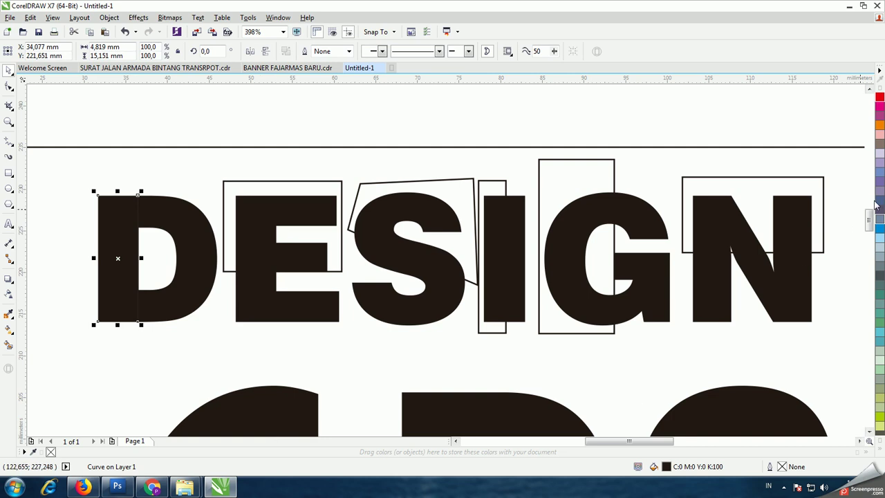
pyautogui.click(880, 158)
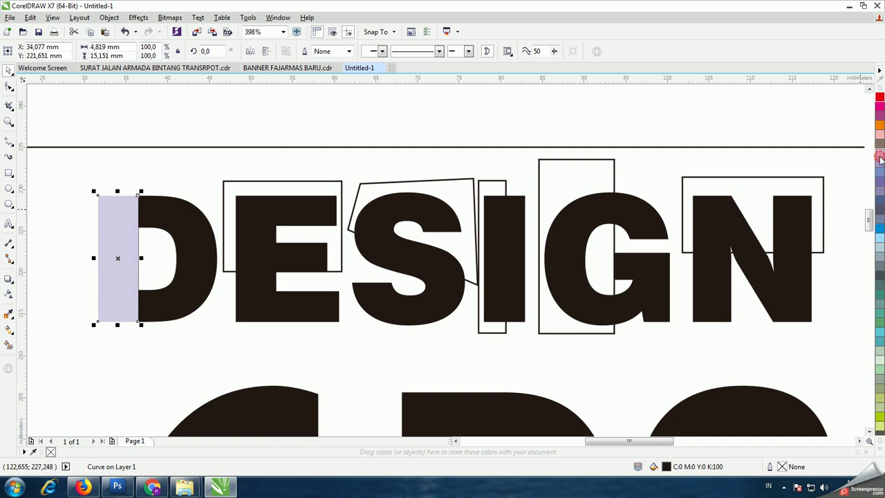
pyautogui.click(220, 109)
# Intersect the rectangle over the E's upper part with the DESIGN text and trim the text with it
pyautogui.click(224, 191)
pyautogui.keyDown('shift'); pyautogui.click(260, 307); pyautogui.keyUp('shift')
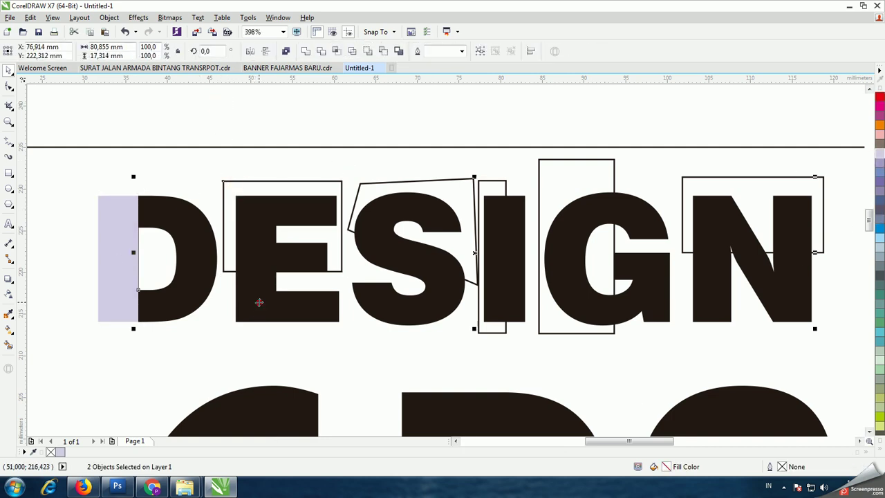
pyautogui.click(336, 52)
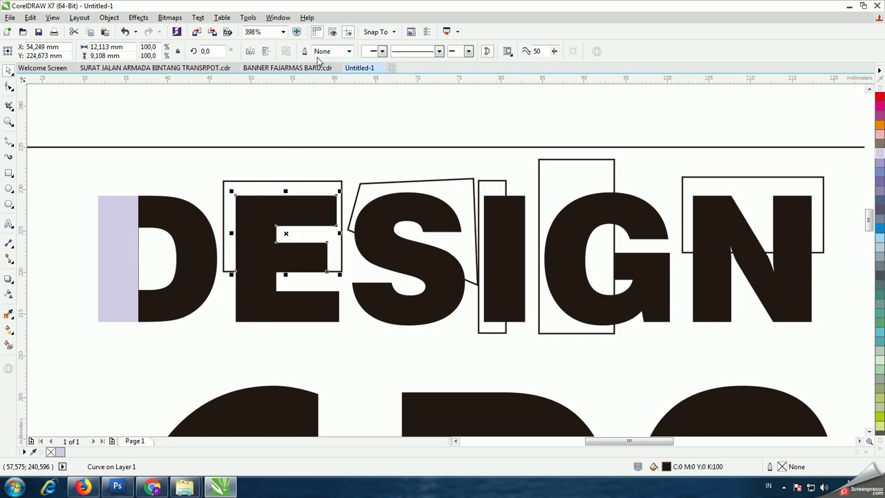
pyautogui.click(272, 128)
pyautogui.click(260, 183)
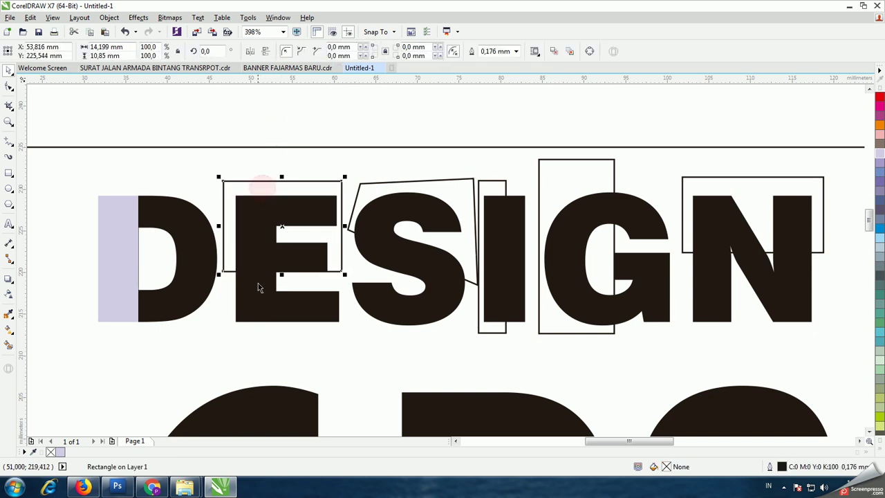
pyautogui.keyDown('shift'); pyautogui.click(256, 287); pyautogui.keyUp('shift')
pyautogui.click(321, 52)
pyautogui.click(318, 114)
# Delete the rectangle over the E and fill the E's separated upper part with pale lavender
pyautogui.click(310, 182)
pyautogui.press('Delete')
pyautogui.click(308, 198)
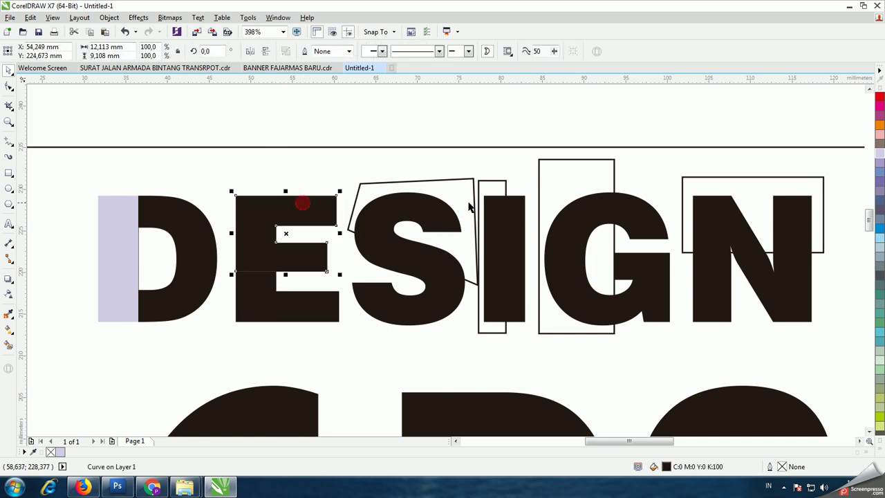
pyautogui.click(880, 154)
pyautogui.click(418, 122)
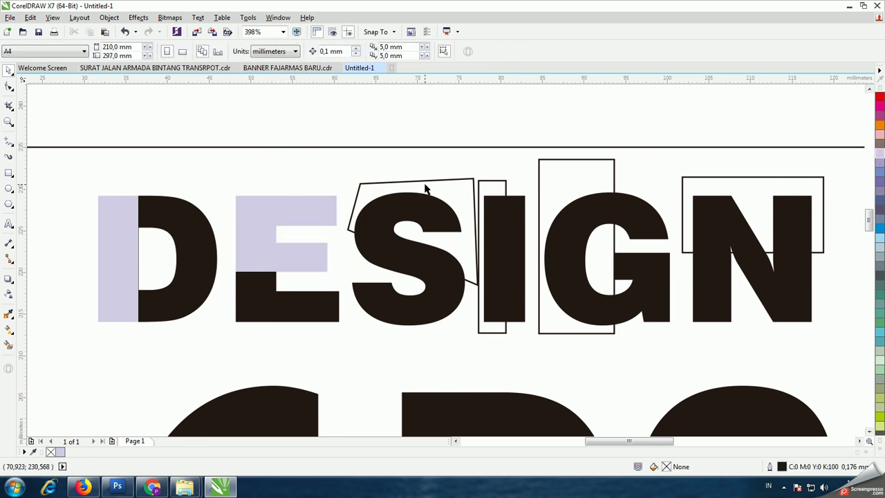
# Intersect the slanted four-sided outline around the S with the DESIGN text and trim the text with it
pyautogui.click(425, 184)
pyautogui.keyDown('shift'); pyautogui.click(436, 305); pyautogui.keyUp('shift')
pyautogui.click(337, 53)
pyautogui.click(381, 109)
pyautogui.click(442, 181)
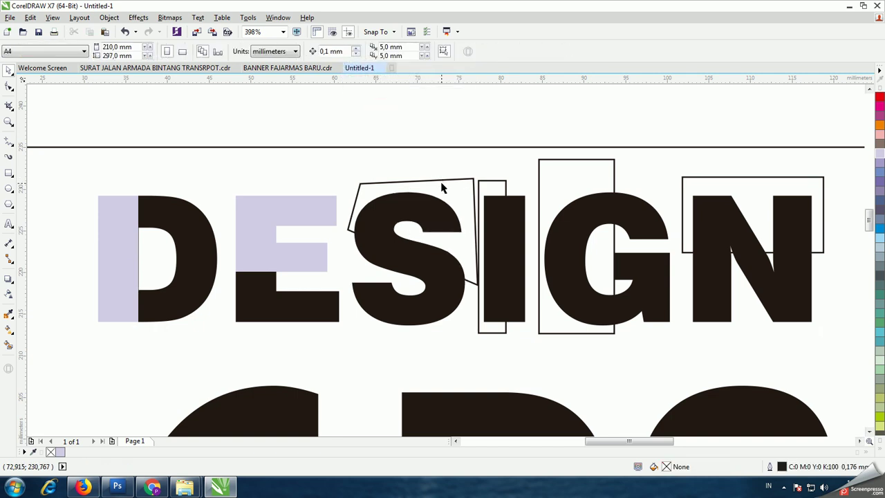
pyautogui.keyDown('shift'); pyautogui.click(458, 293); pyautogui.keyUp('shift')
pyautogui.click(320, 50)
pyautogui.click(389, 108)
# Delete the four-sided outline and fill the S's separated upper half with pale lavender
pyautogui.click(471, 182)
pyautogui.press('Delete')
pyautogui.click(434, 210)
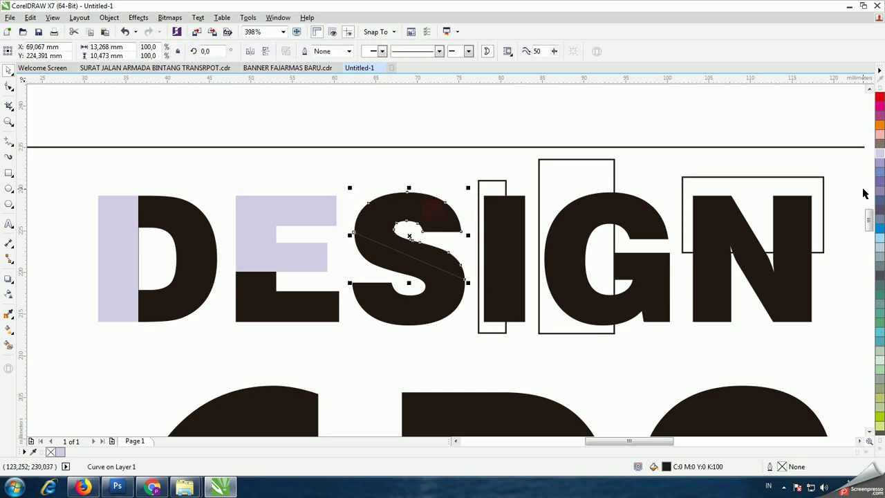
pyautogui.click(507, 119)
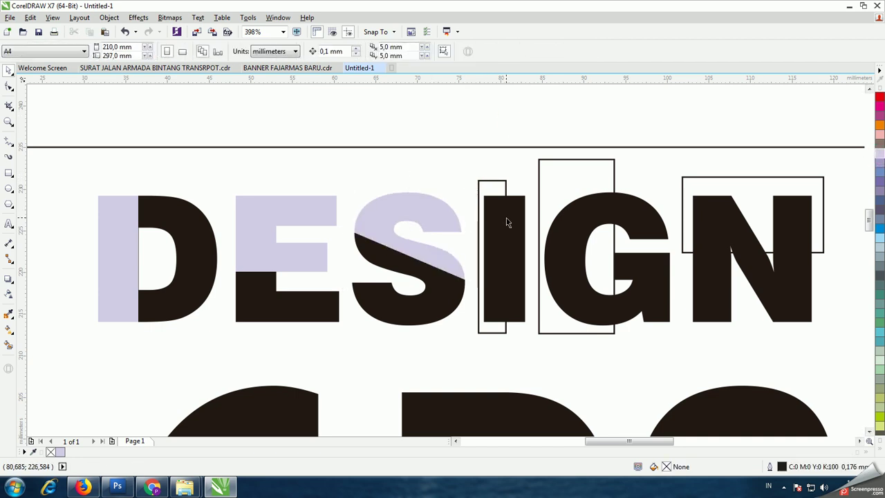
# Intersect the narrow rectangle over the I with the DESIGN text and trim the text with it
pyautogui.click(492, 183)
pyautogui.keyDown('shift'); pyautogui.click(522, 219); pyautogui.keyUp('shift')
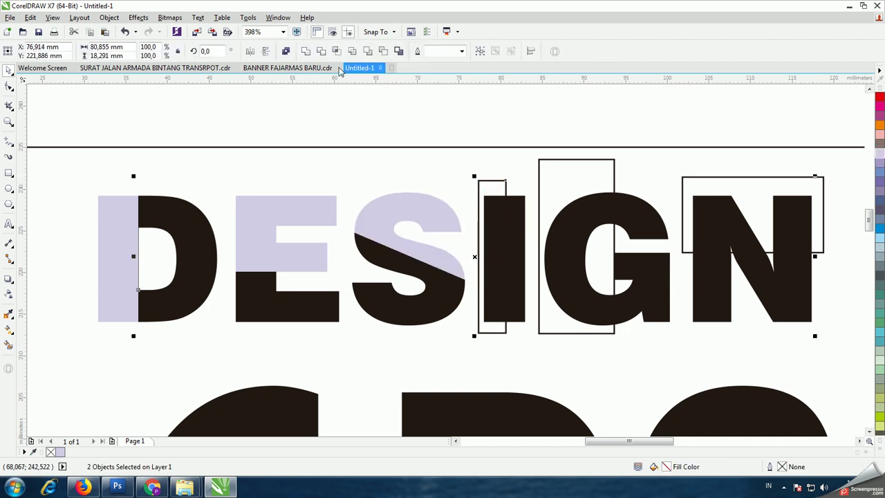
pyautogui.click(336, 51)
pyautogui.click(405, 112)
pyautogui.click(494, 191)
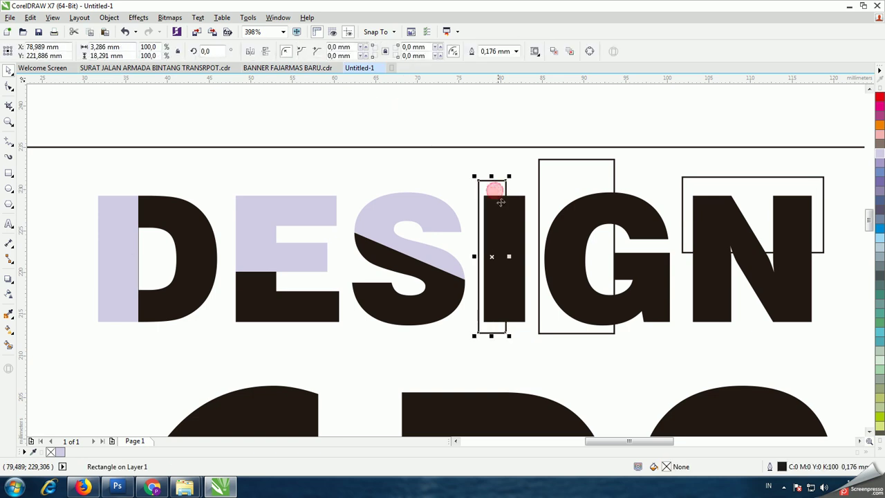
pyautogui.keyDown('shift'); pyautogui.click(517, 220); pyautogui.keyUp('shift')
pyautogui.click(322, 51)
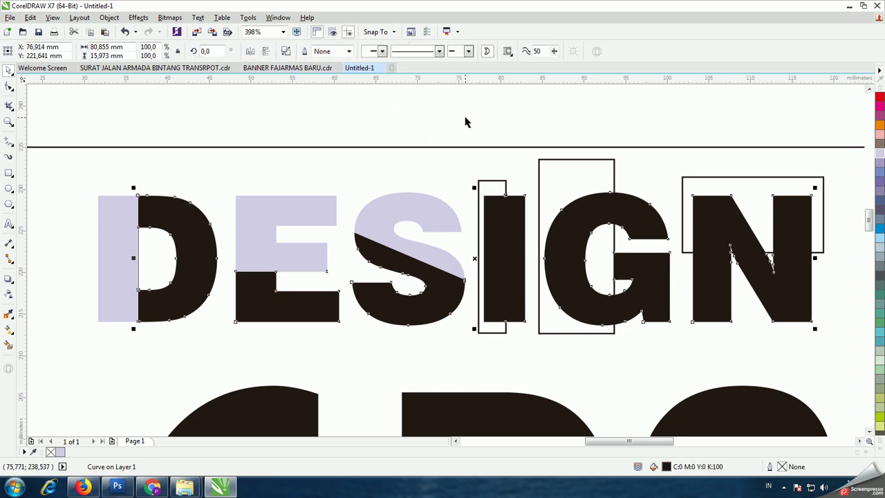
pyautogui.click(468, 123)
# Remove the rectangle over the I and fill the I's separated left half with pale lavender
pyautogui.click(498, 203)
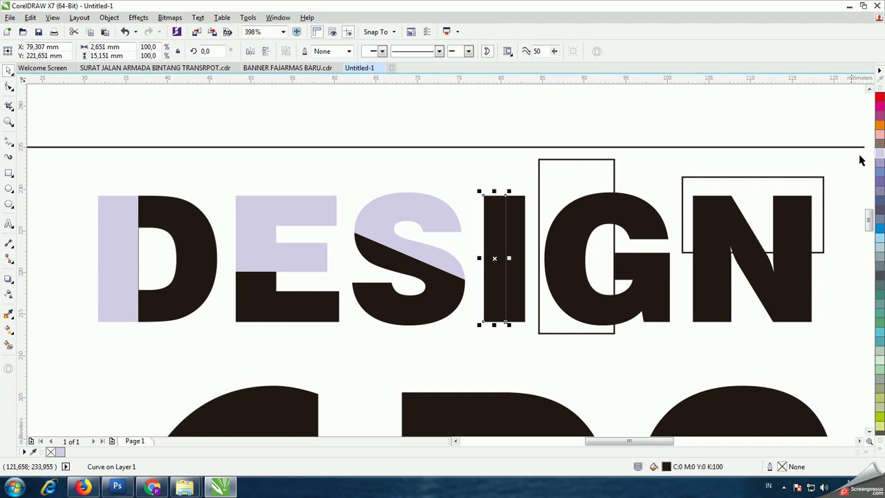
pyautogui.click(881, 156)
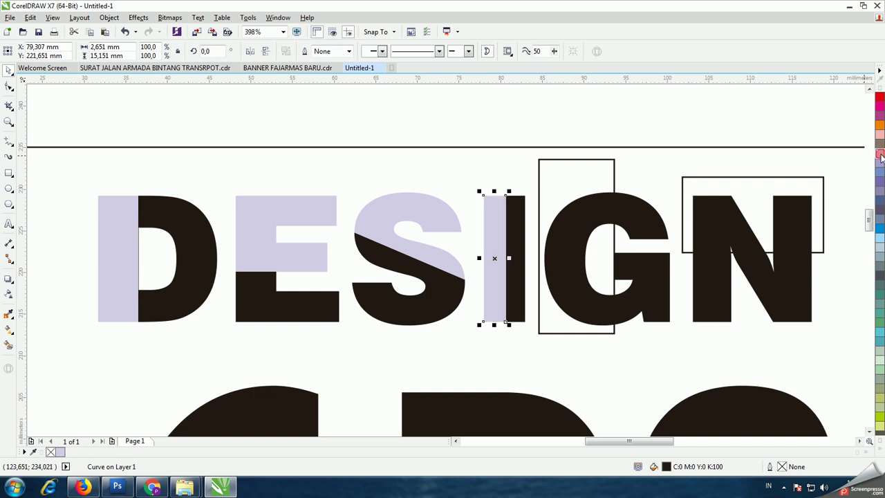
pyautogui.click(655, 132)
# Intersect and trim the DESIGN text with the rectangle over the G's left half, and delete that rectangle
pyautogui.click(599, 174)
pyautogui.keyDown('shift'); pyautogui.click(643, 225); pyautogui.keyUp('shift')
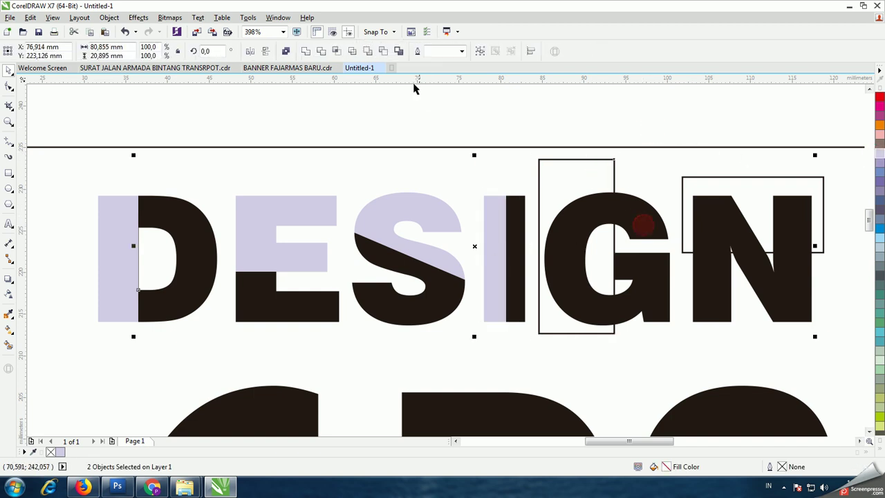
pyautogui.click(336, 50)
pyautogui.click(605, 122)
pyautogui.click(593, 170)
pyautogui.keyDown('shift'); pyautogui.click(642, 223); pyautogui.keyUp('shift')
pyautogui.click(322, 52)
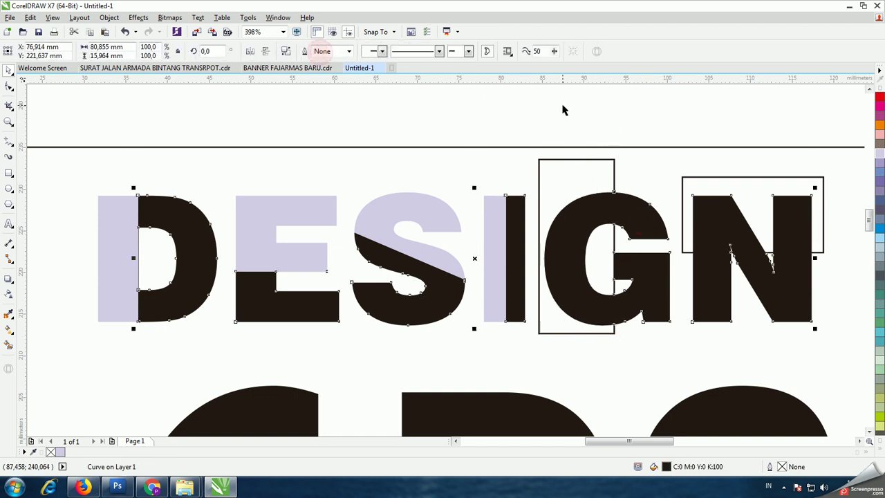
pyautogui.click(563, 111)
pyautogui.press('Delete')
# Intersect the rectangle over the N's upper half with the DESIGN text and trim the text with it
pyautogui.click(736, 189)
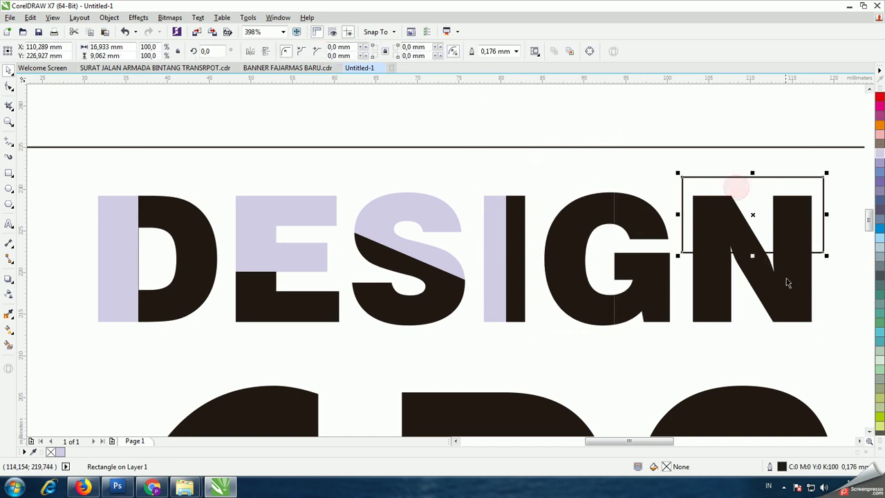
pyautogui.keyDown('shift'); pyautogui.click(787, 283); pyautogui.keyUp('shift')
pyautogui.click(336, 50)
pyautogui.click(612, 108)
pyautogui.click(719, 186)
pyautogui.keyDown('shift'); pyautogui.click(769, 281); pyautogui.keyUp('shift')
pyautogui.click(328, 52)
pyautogui.click(606, 113)
# Delete the rectangle over the N and fill the N's separated upper half with pale lavender
pyautogui.click(698, 183)
pyautogui.press('Delete')
pyautogui.click(712, 219)
pyautogui.click(879, 153)
pyautogui.click(495, 119)
# Fill the G's separated left half with the same pale lavender
pyautogui.click(567, 259)
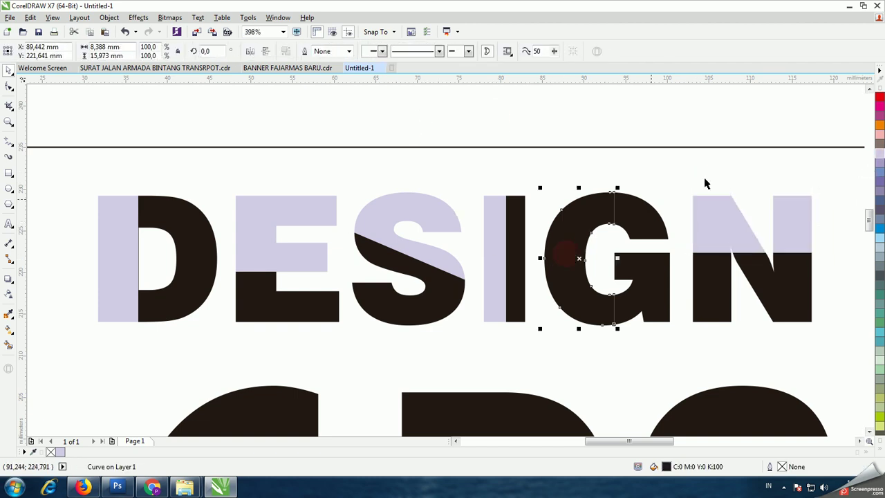
pyautogui.click(879, 153)
pyautogui.click(631, 142)
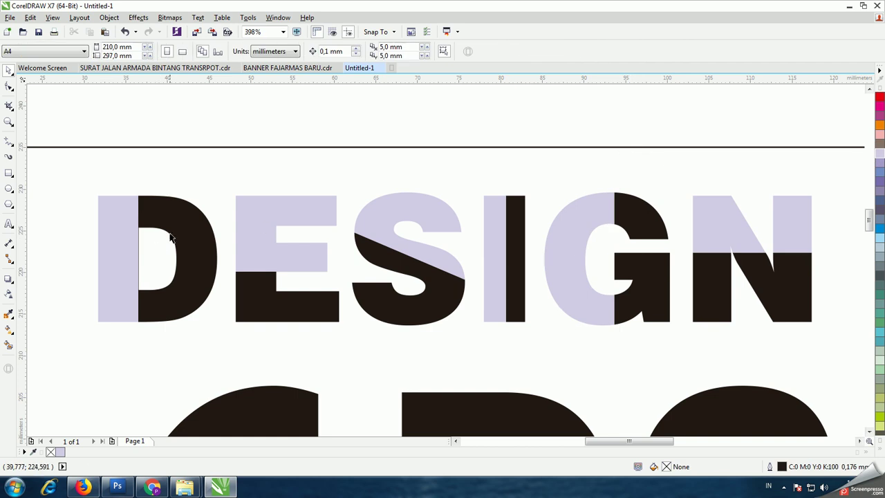
# Fill the remaining black parts of the DESIGN letters with dark blue
pyautogui.click(205, 260)
pyautogui.click(880, 173)
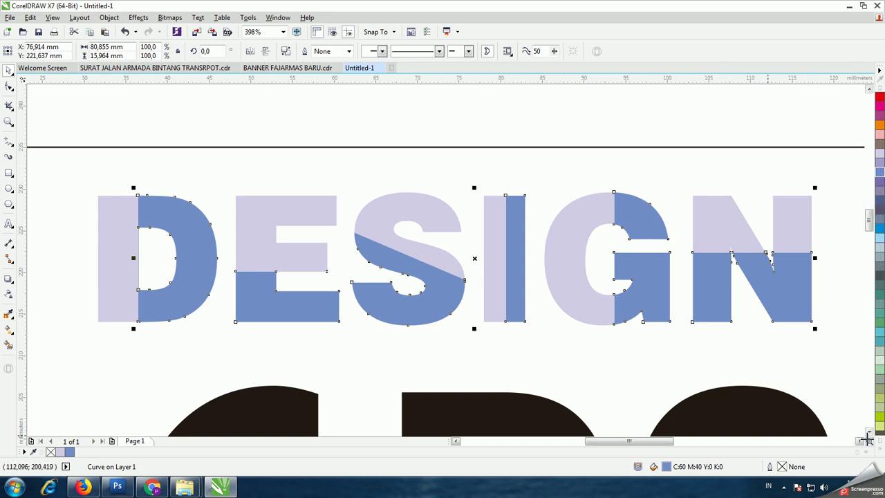
pyautogui.click(880, 444)
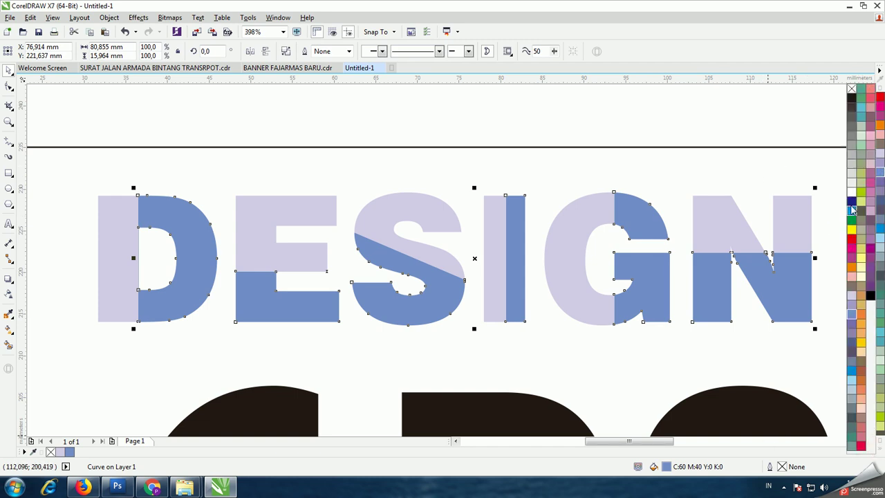
pyautogui.click(852, 202)
pyautogui.click(119, 97)
pyautogui.click(125, 213)
pyautogui.keyDown('shift'); pyautogui.click(270, 211); pyautogui.keyUp('shift')
pyautogui.keyDown('shift'); pyautogui.click(396, 210); pyautogui.keyUp('shift')
pyautogui.keyDown('shift'); pyautogui.click(496, 235); pyautogui.keyUp('shift')
pyautogui.keyDown('shift'); pyautogui.click(573, 237); pyautogui.keyUp('shift')
pyautogui.keyDown('shift'); pyautogui.click(701, 231); pyautogui.keyUp('shift')
pyautogui.click(545, 122)
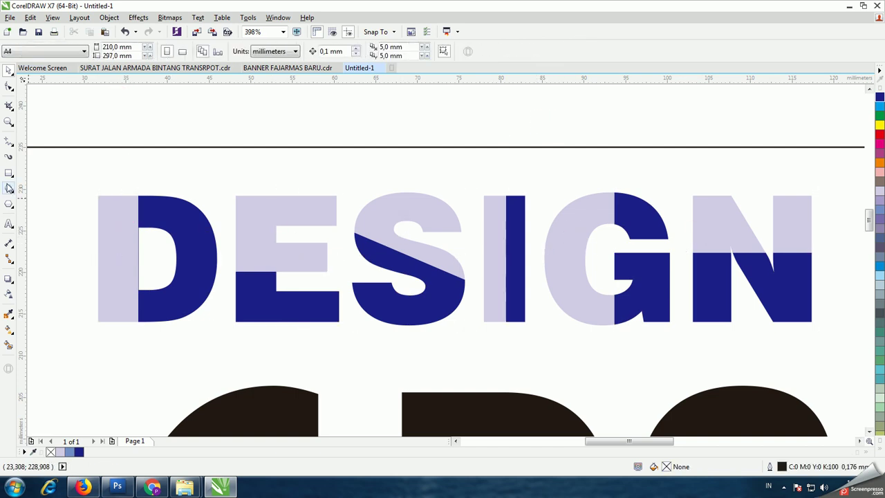
pyautogui.click(9, 142)
pyautogui.moveTo(263, 110); pyautogui.dragTo(89, 206)
pyautogui.hotkey('ctrl', 'z')
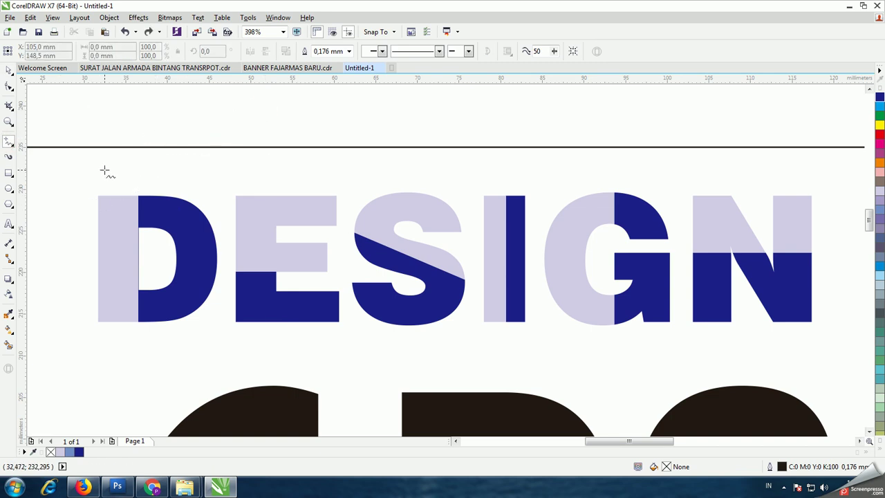
# Draw a straight diagonal line about 20.1 × 10.9 mm above the D and move it to the empty area left of the page
pyautogui.click(65, 195)
pyautogui.click(233, 106)
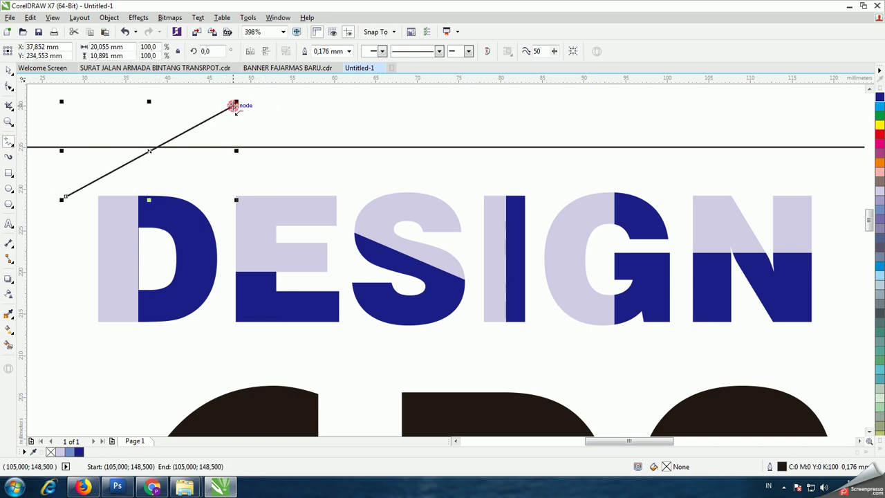
pyautogui.click(456, 440)
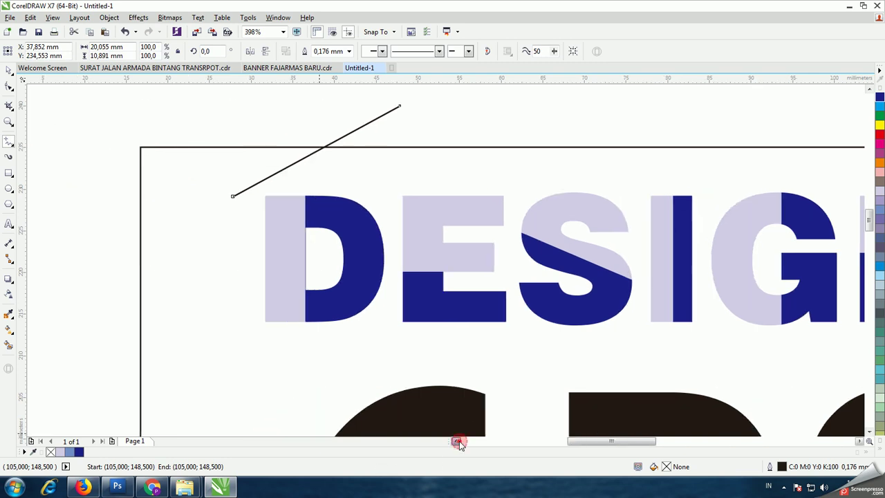
pyautogui.scroll(-2, 819, 138)
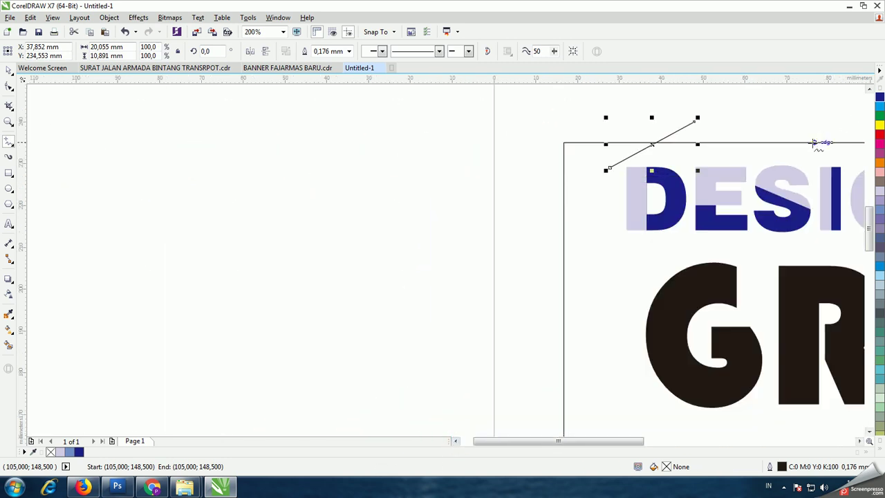
pyautogui.moveTo(652, 144); pyautogui.dragTo(376, 180)
pyautogui.scroll(2, 364, 168)
# Duplicate the diagonal line as a parallel copy slightly below the original
pyautogui.rightClick(377, 179)
pyautogui.hotkey('ctrl', 'z')
pyautogui.scroll(1, 389, 140)
pyautogui.moveTo(390, 141); pyautogui.dragTo(397, 160)
pyautogui.rightClick(397, 160)
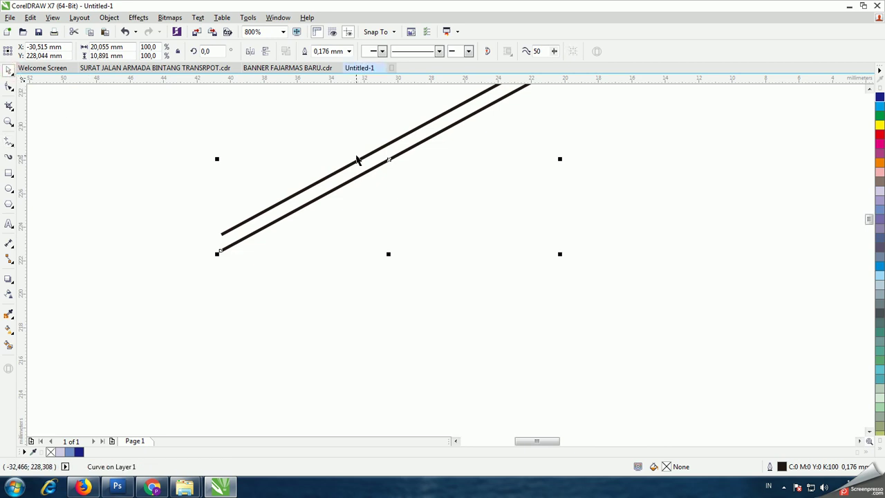
# Undo the parallel copy and set the diagonal line's outline width to 0.25 mm
pyautogui.hotkey('ctrl', 'z')
pyautogui.click(350, 51)
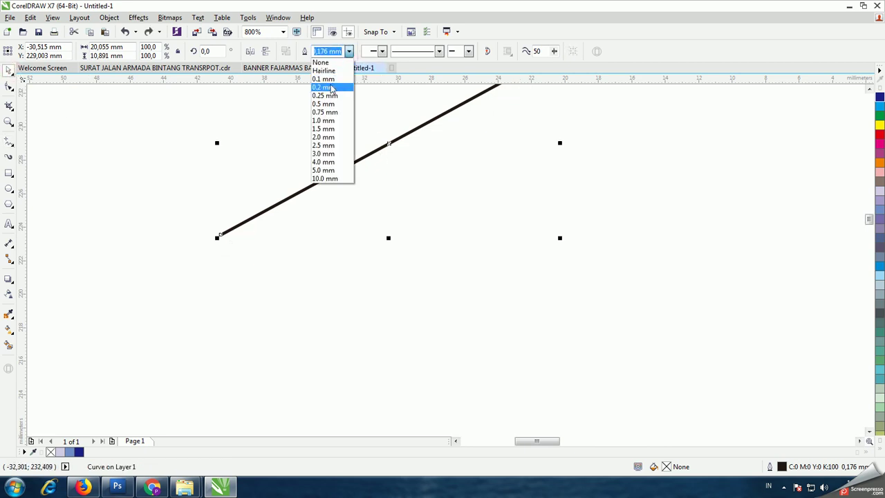
pyautogui.click(330, 96)
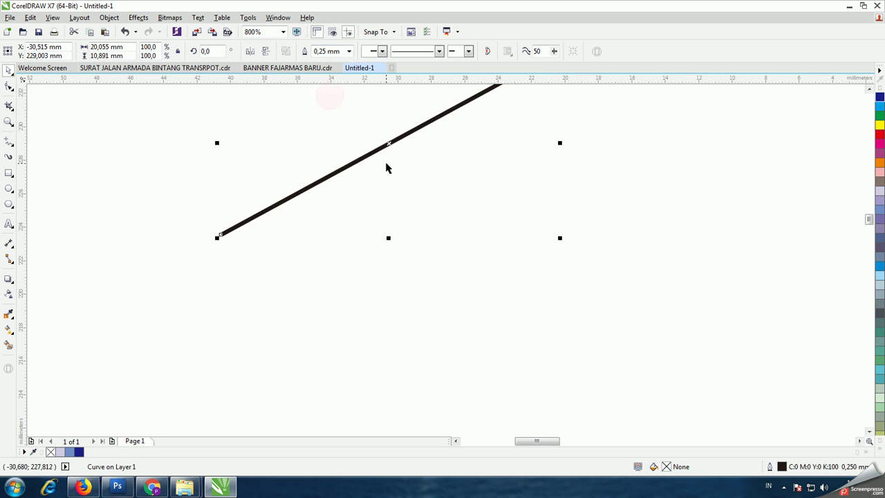
pyautogui.moveTo(390, 143)
pyautogui.mouseDown()
pyautogui.moveTo(397, 166)
pyautogui.moveTo(395, 158)
pyautogui.mouseUp()
pyautogui.rightClick(394, 157)
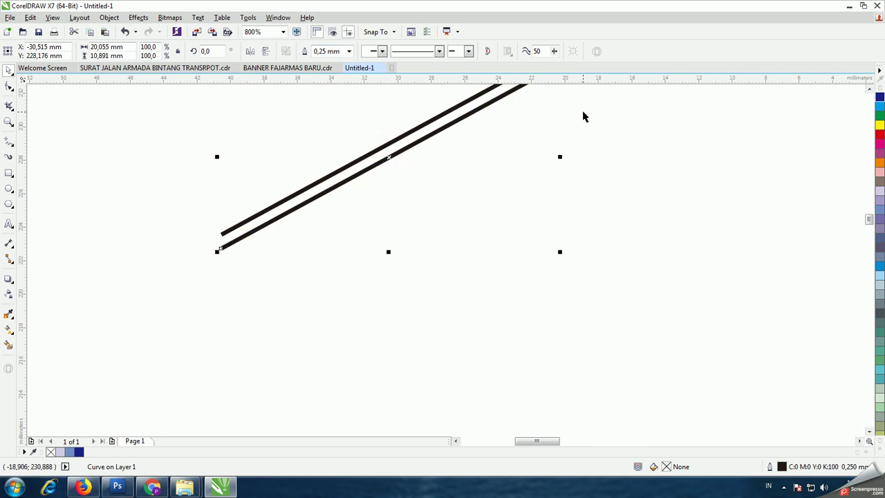
pyautogui.hotkey('ctrl', 'z')
# Colour the diagonal line's outline Blue (C100 M100) and repeat closely spaced parallel copies to build a hatch of 32 lines
pyautogui.rightClick(881, 98)
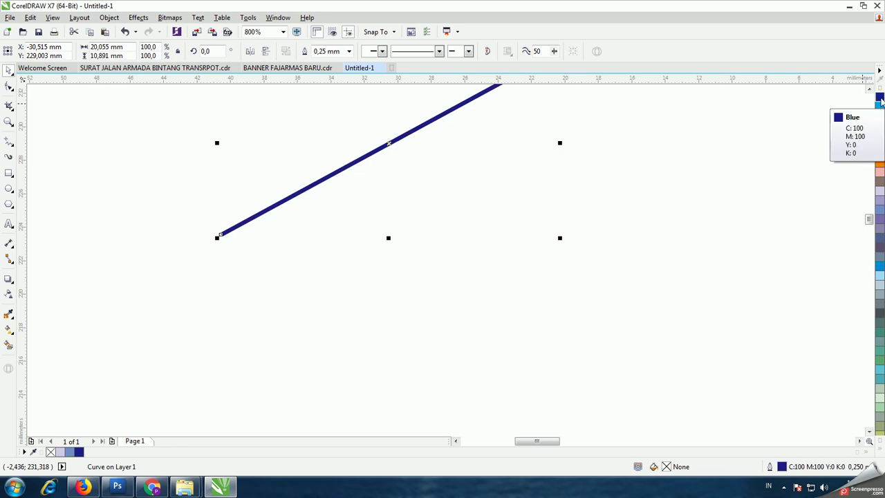
pyautogui.moveTo(392, 144); pyautogui.dragTo(397, 149)
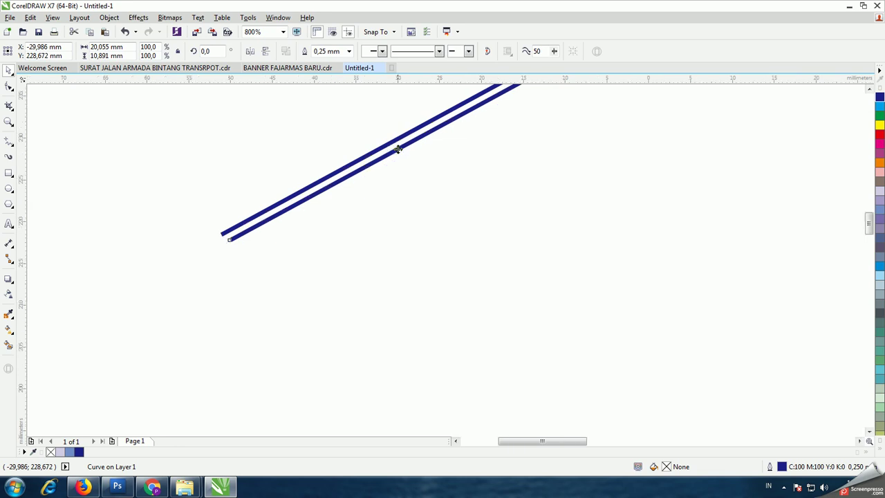
pyautogui.scroll(-2, 509, 211)
pyautogui.hotkey('ctrl', 'r')
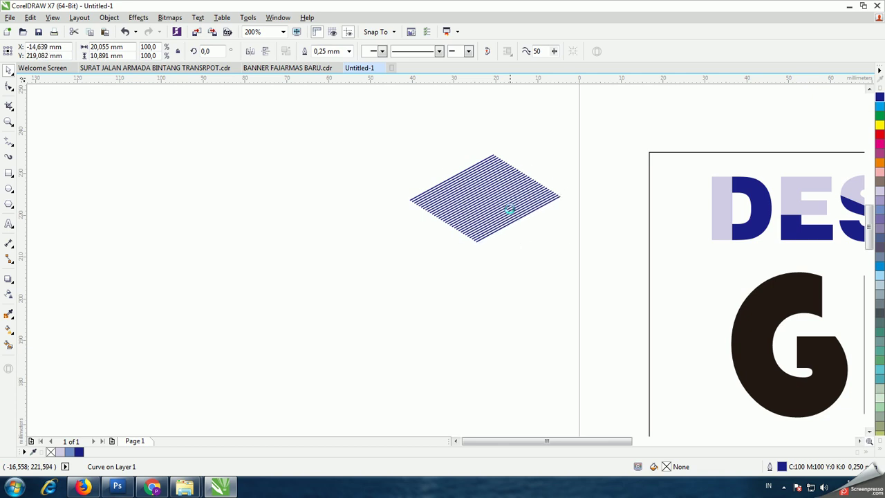
# Group the hatch lines and duplicate the group across the empty area left of the page to make six hatches
pyautogui.moveTo(372, 143)
pyautogui.mouseDown()
pyautogui.moveTo(545, 270)
pyautogui.moveTo(599, 283)
pyautogui.mouseUp()
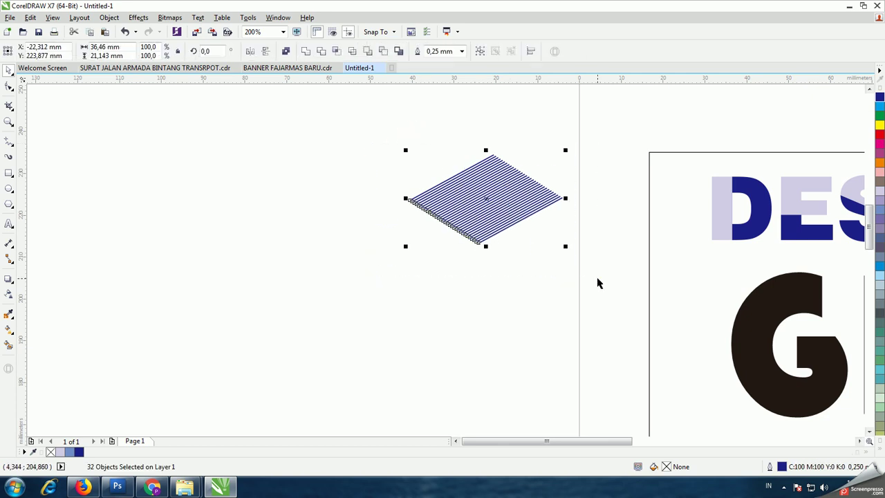
pyautogui.hotkey('ctrl', 'g')
pyautogui.moveTo(484, 197); pyautogui.dragTo(355, 155)
pyautogui.rightClick(354, 146)
pyautogui.moveTo(328, 182); pyautogui.dragTo(316, 249)
pyautogui.rightClick(316, 249)
pyautogui.moveTo(282, 222); pyautogui.dragTo(131, 147)
pyautogui.scroll(-1, 430, 255)
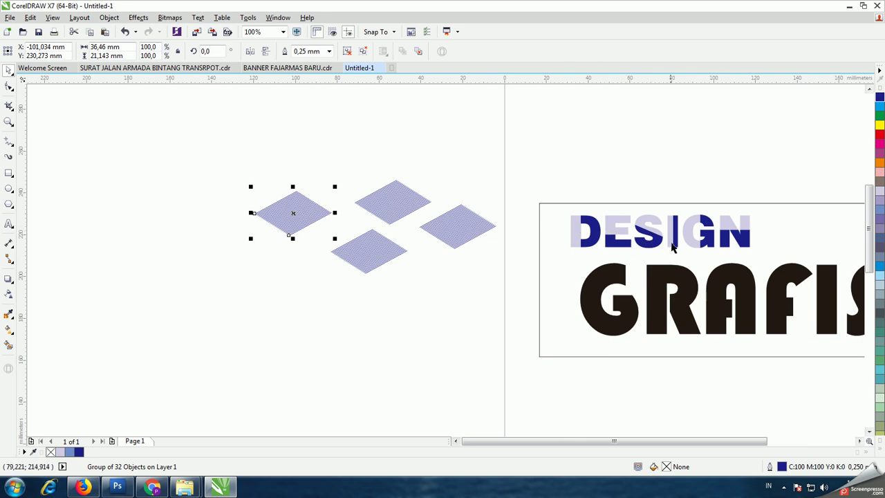
pyautogui.moveTo(294, 213); pyautogui.dragTo(215, 272)
pyautogui.rightClick(294, 300)
pyautogui.rightClick(216, 272)
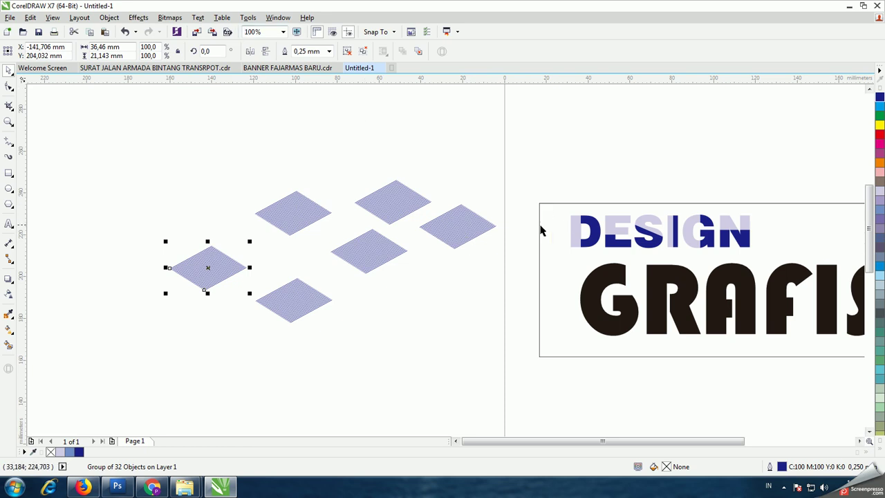
# PowerClip one hatch group inside the D's lavender left part and another inside the E's lavender upper part
pyautogui.rightClick(214, 274)
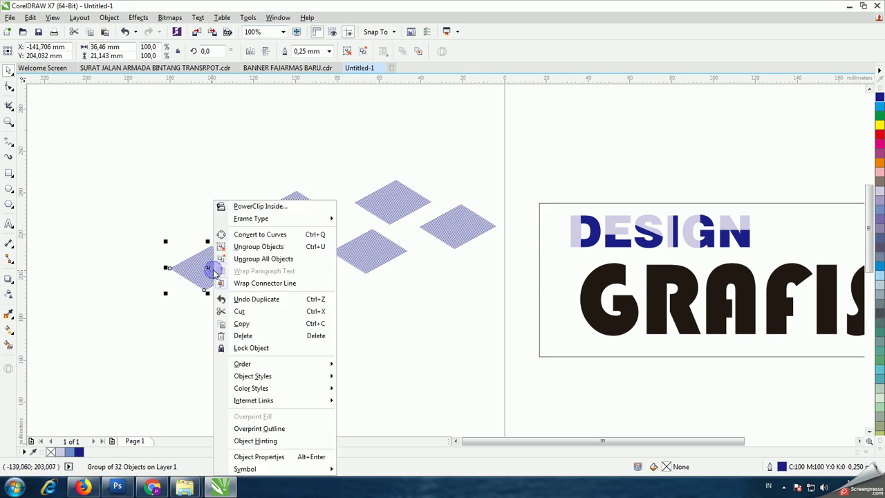
pyautogui.click(257, 204)
pyautogui.click(577, 234)
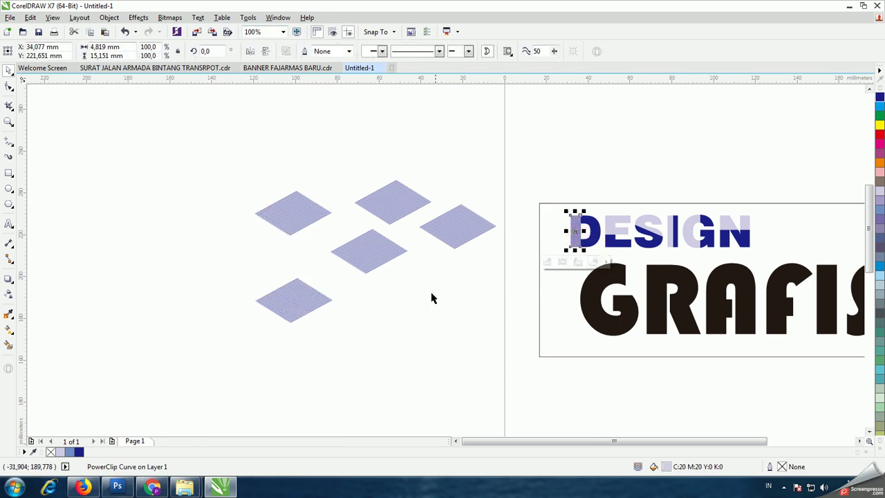
pyautogui.click(302, 219)
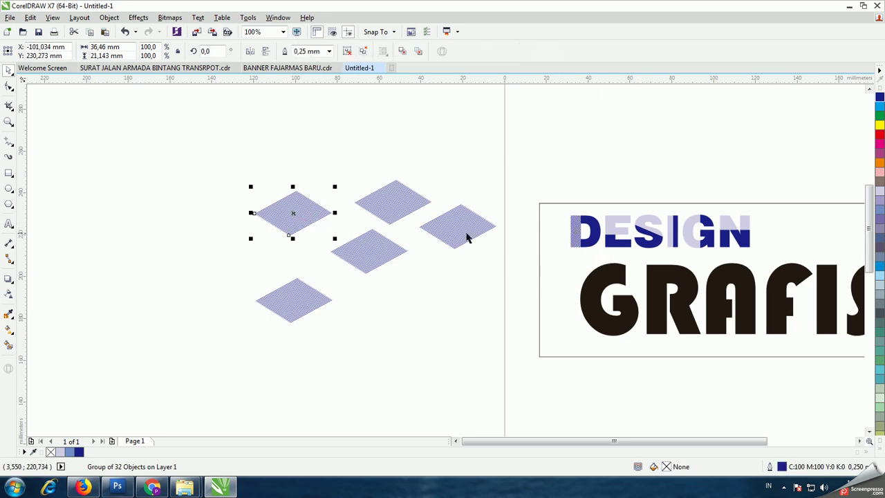
pyautogui.rightClick(297, 215)
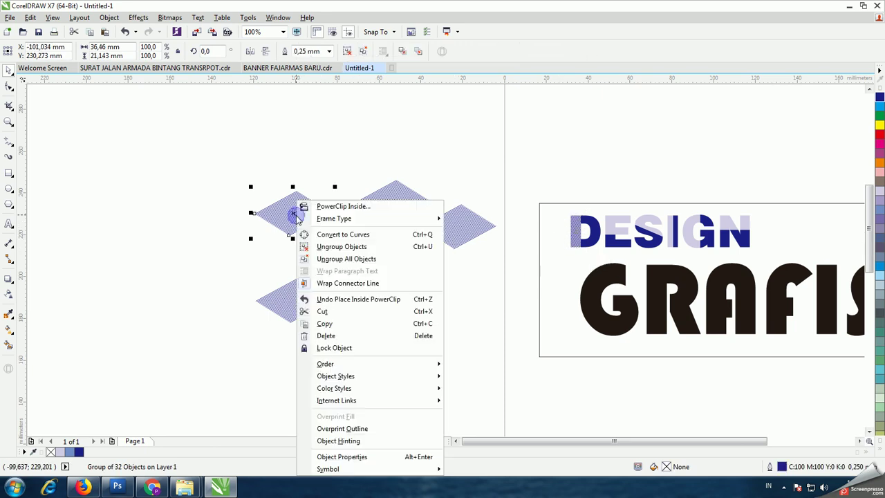
pyautogui.click(348, 207)
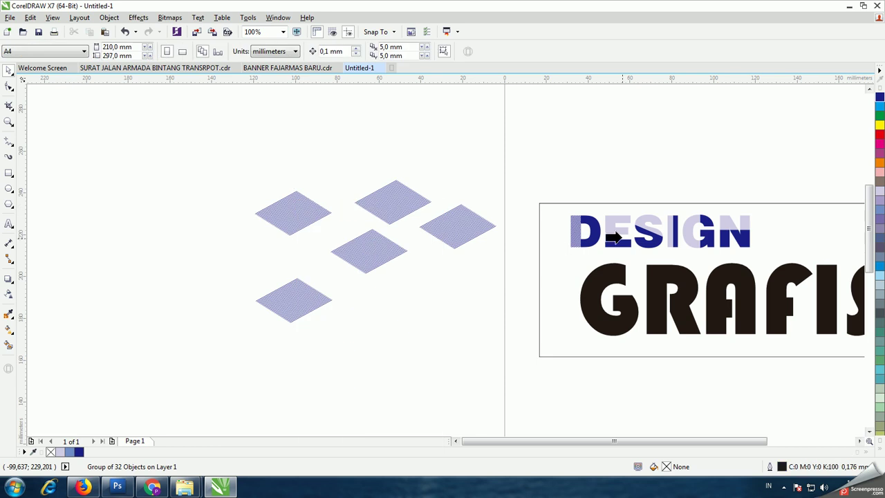
pyautogui.click(612, 229)
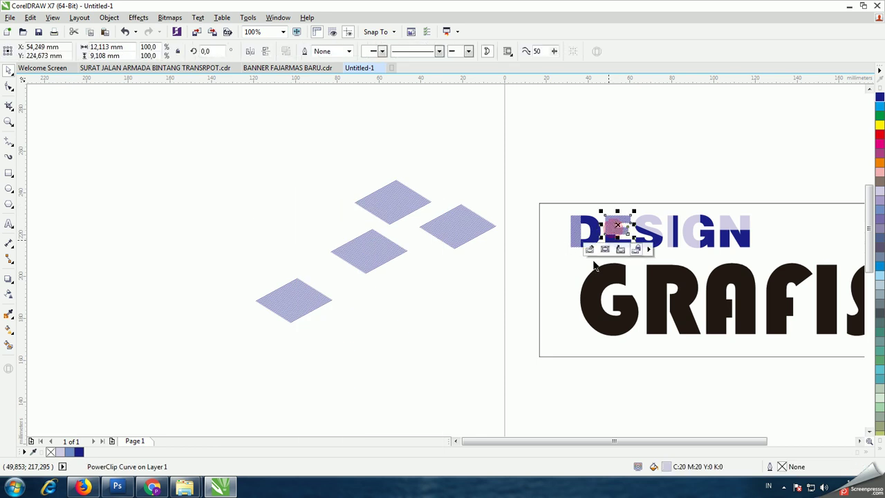
# PowerClip one hatch group inside the S's lavender upper part and another inside the I's lavender left part
pyautogui.click(295, 303)
pyautogui.rightClick(295, 301)
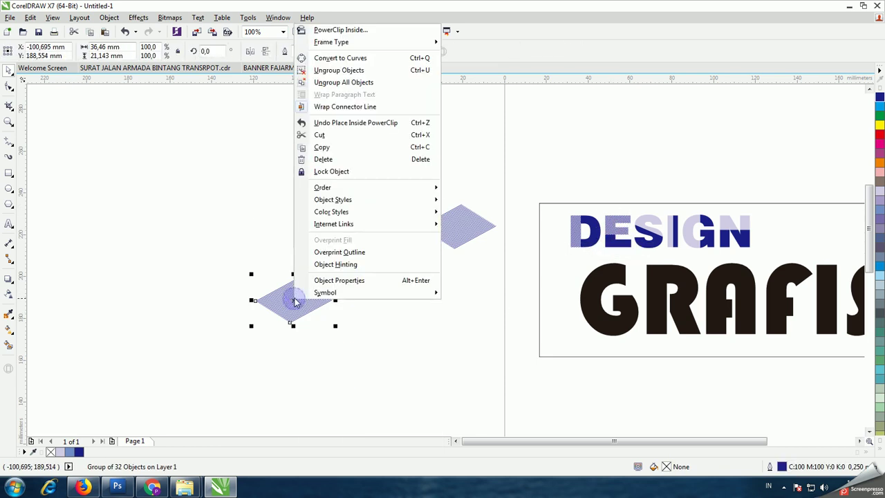
pyautogui.click(340, 29)
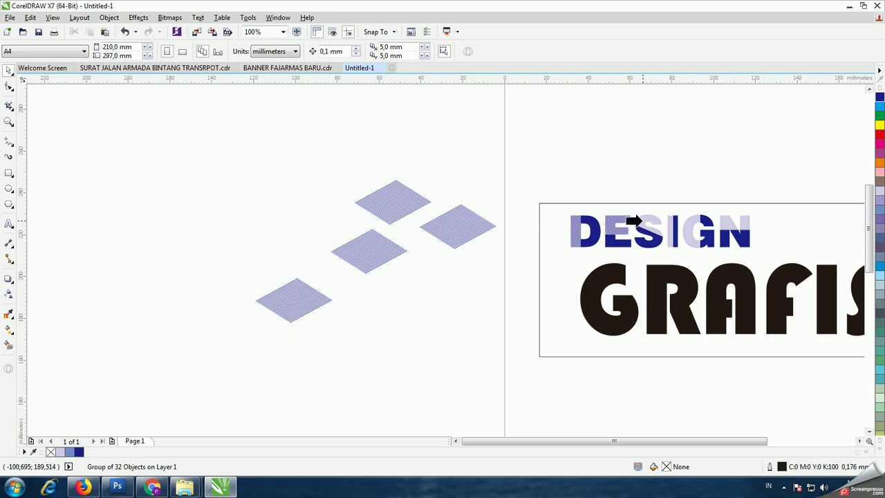
pyautogui.click(634, 221)
pyautogui.click(406, 209)
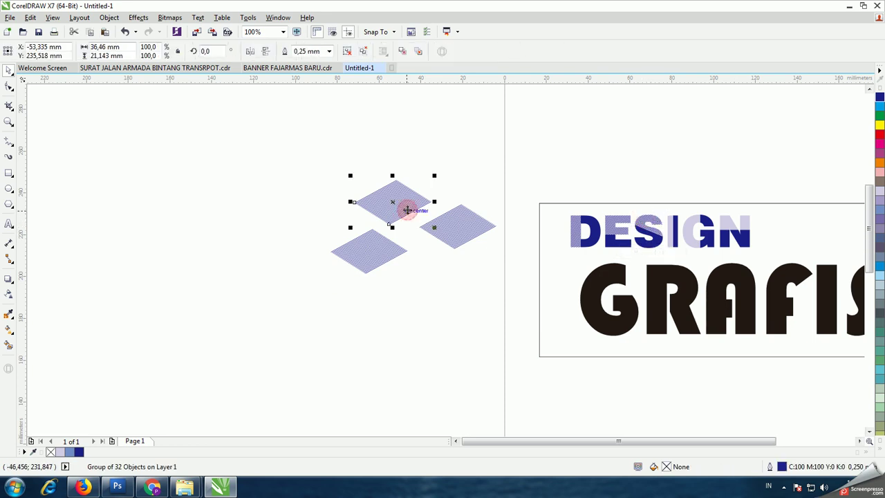
pyautogui.rightClick(407, 202)
pyautogui.click(421, 206)
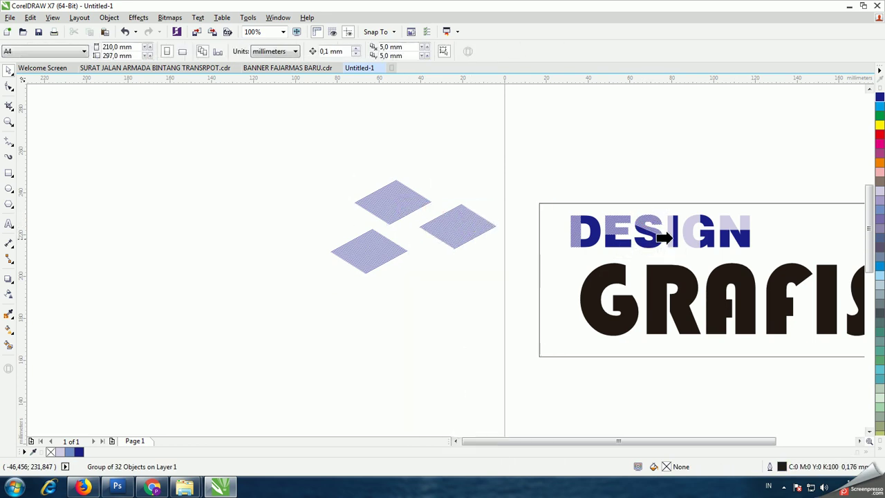
pyautogui.click(671, 233)
# PowerClip one hatch group inside the G's lavender left half and the last one inside the N's lavender upper part
pyautogui.click(471, 235)
pyautogui.rightClick(462, 209)
pyautogui.click(490, 204)
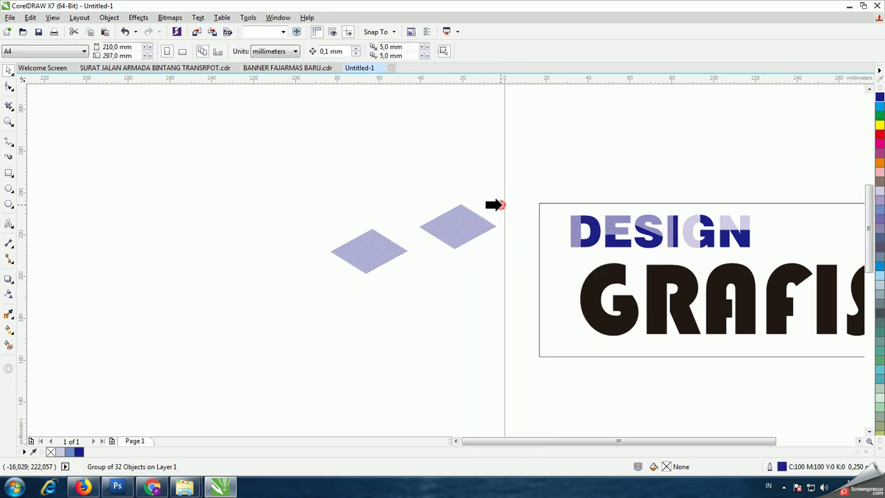
pyautogui.click(680, 225)
pyautogui.click(385, 253)
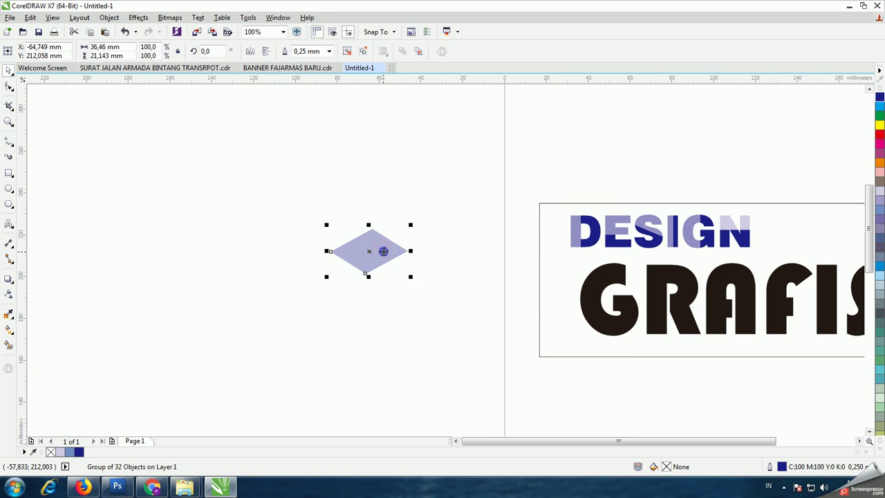
pyautogui.rightClick(384, 251)
pyautogui.click(431, 205)
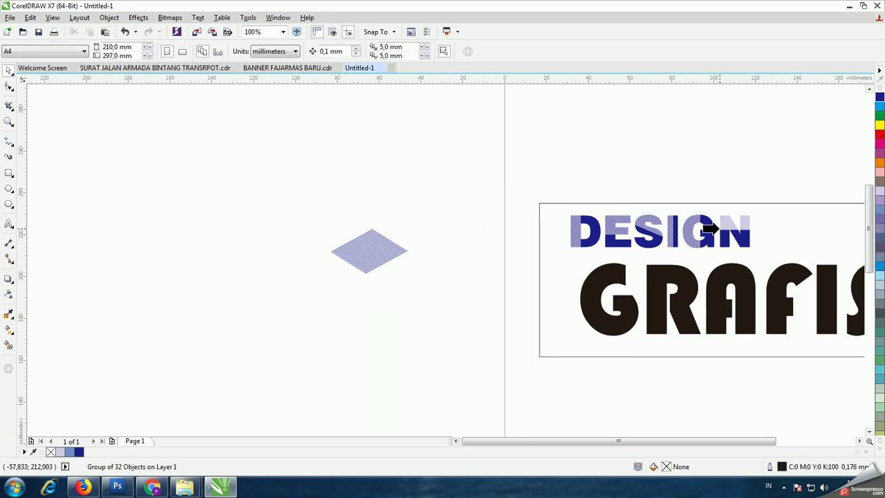
pyautogui.click(720, 230)
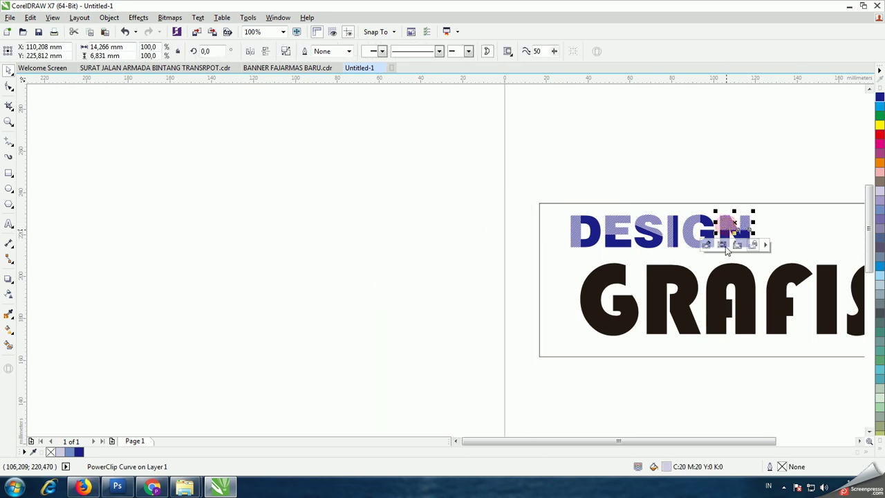
# Combine the solid dark blue parts of the DESIGN letters into a single curve
pyautogui.click(9, 122)
pyautogui.moveTo(558, 209); pyautogui.dragTo(761, 251)
pyautogui.click(9, 70)
pyautogui.click(143, 120)
pyautogui.click(158, 203)
pyautogui.click(514, 118)
pyautogui.click(186, 214)
pyautogui.moveTo(187, 232); pyautogui.dragTo(199, 192)
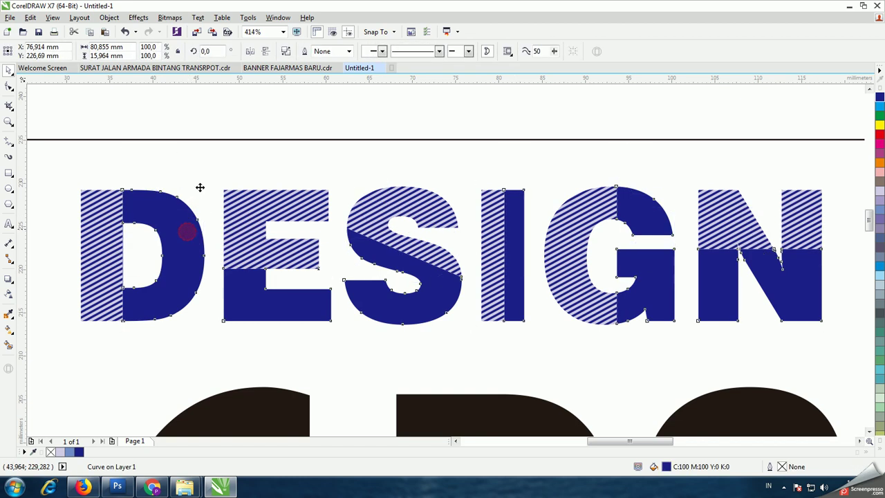
pyautogui.hotkey('ctrl', 'z')
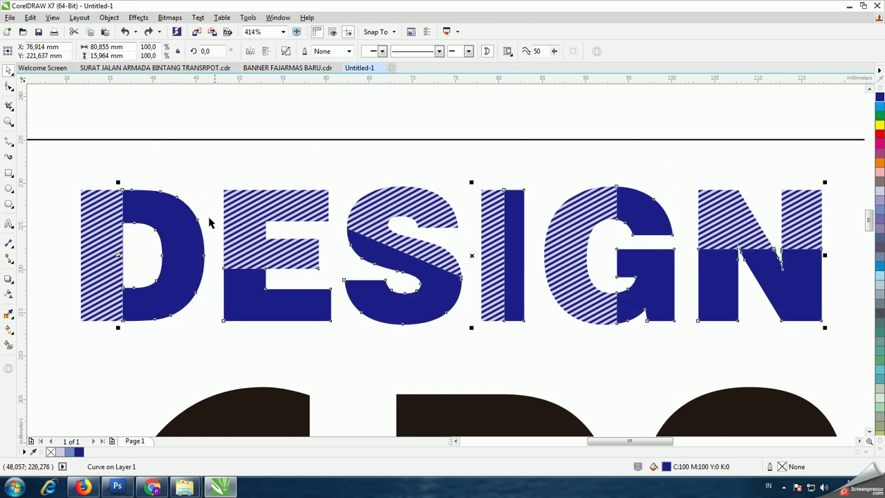
pyautogui.click(189, 231)
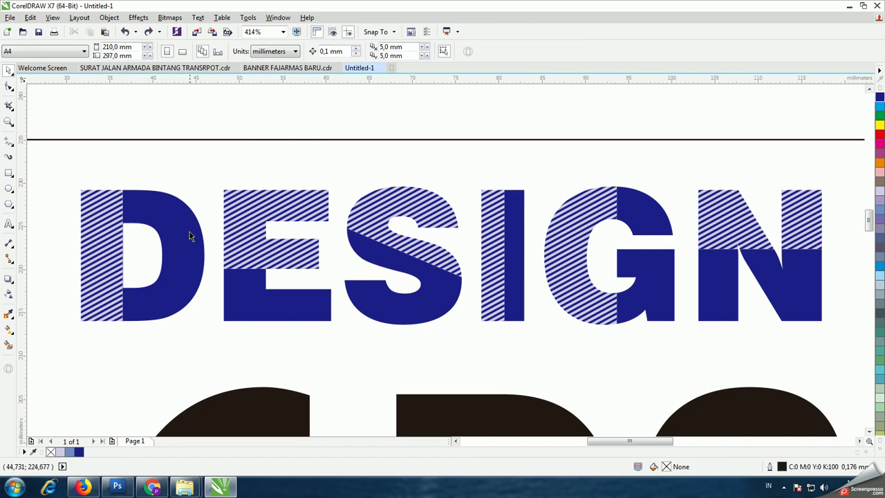
# Duplicate the combined dark blue curve and fill the copy with cyan (C100)
pyautogui.moveTo(190, 232); pyautogui.dragTo(364, 233)
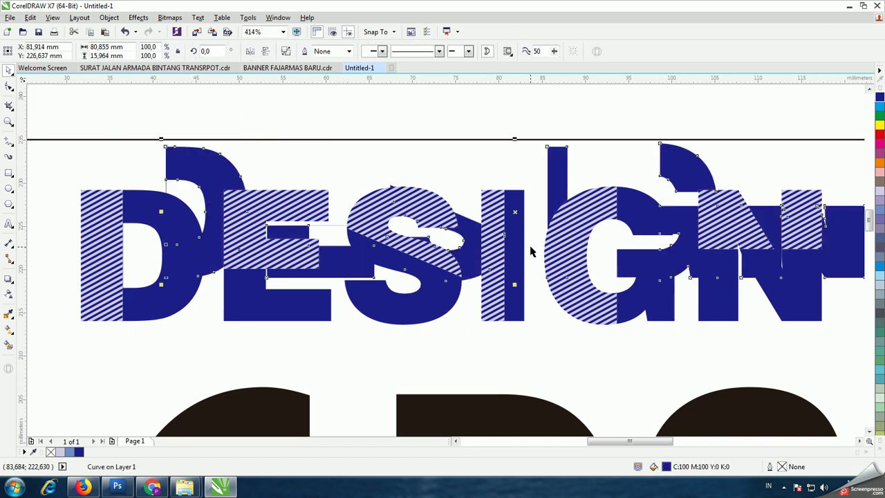
pyautogui.click(880, 108)
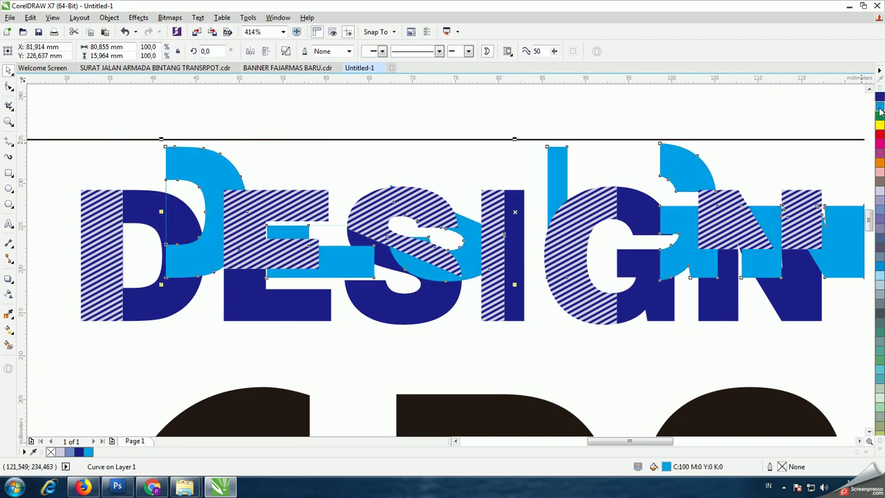
pyautogui.rightClick(880, 109)
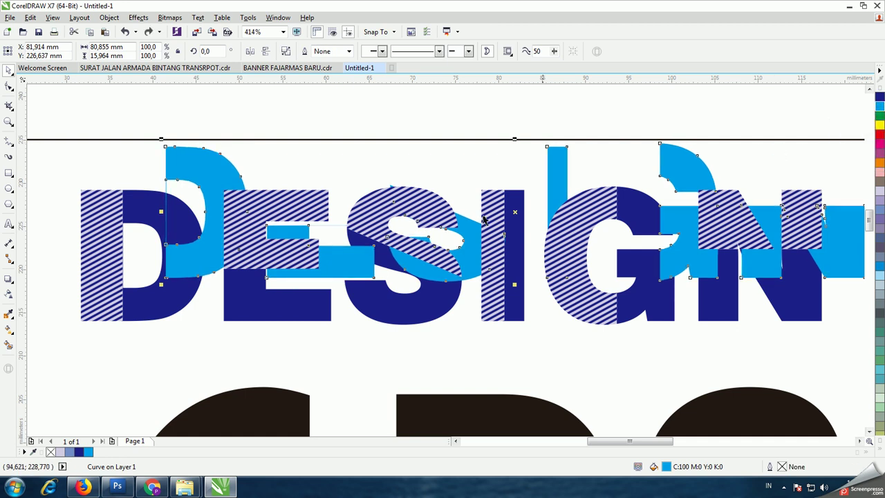
# Align the cyan copy with the dark blue curve by their horizontal and vertical centres
pyautogui.keyDown('shift'); pyautogui.click(150, 220); pyautogui.keyUp('shift')
pyautogui.press('c')
pyautogui.press('e')
pyautogui.click(257, 118)
pyautogui.click(189, 226)
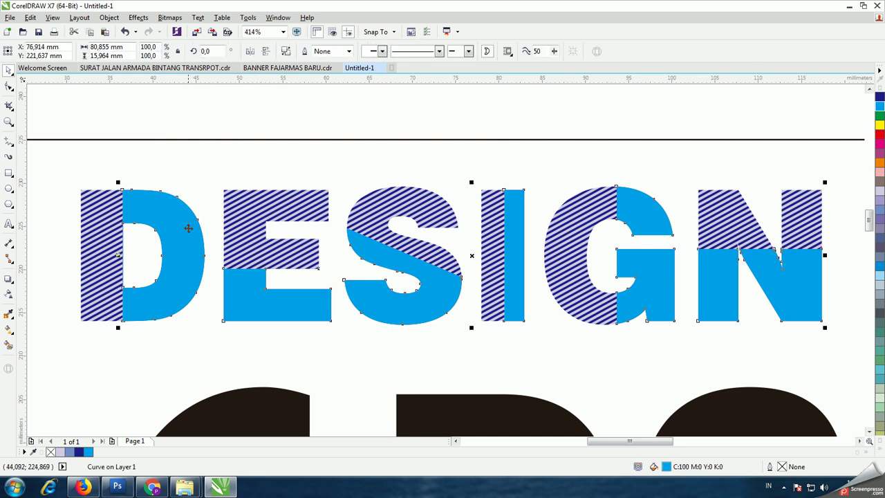
# Nudge the cyan copy 0.2 mm to the left and place it one level behind the dark blue curve
pyautogui.press('Left')
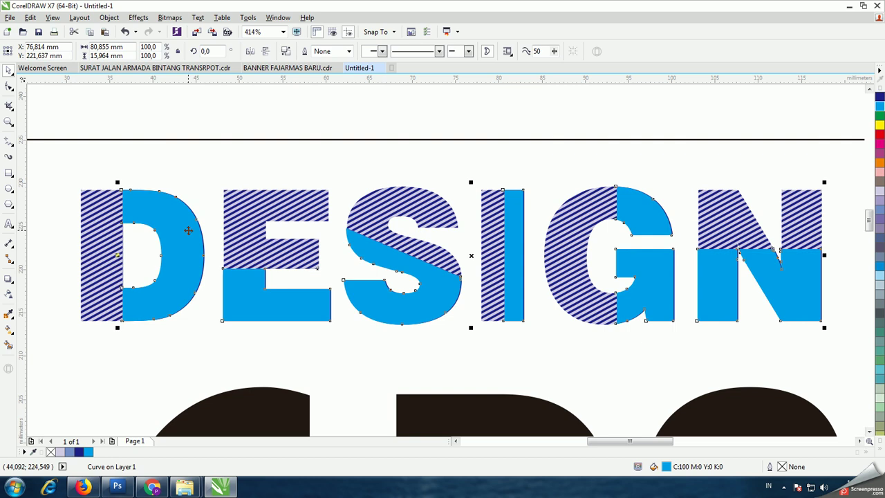
pyautogui.press('Left')
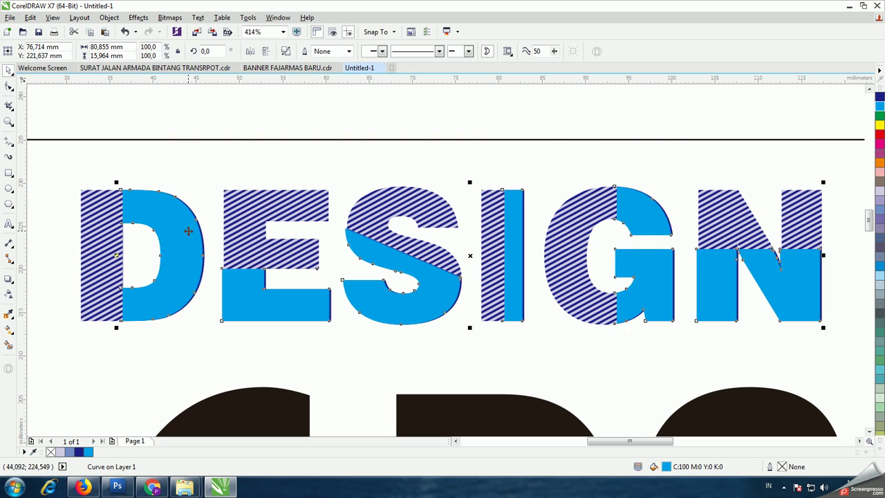
pyautogui.hotkey('ctrl', 'pagedown')
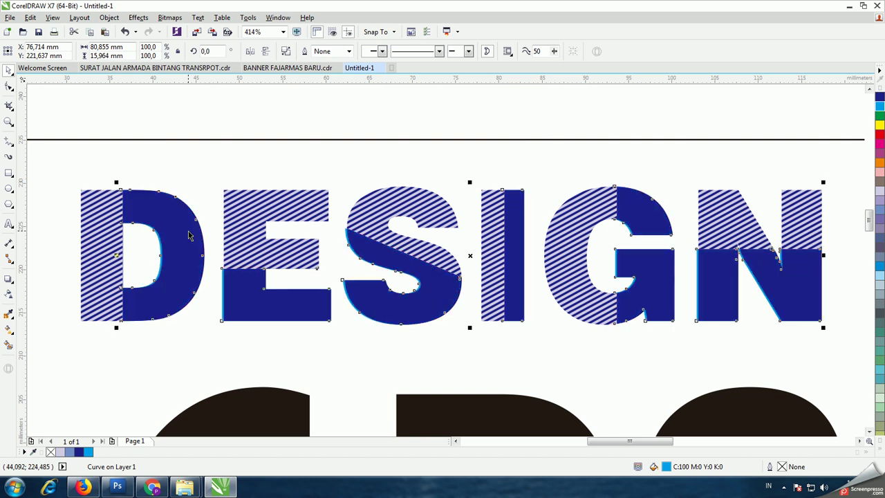
pyautogui.press('Left')
pyautogui.press('Left')
pyautogui.press('Left')
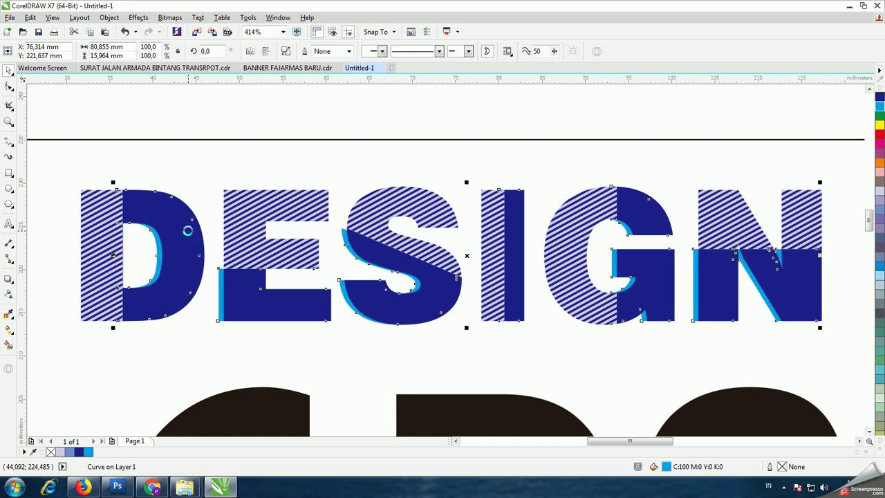
pyautogui.press('Right')
pyautogui.press('Right')
pyautogui.press('Right')
pyautogui.press('Right')
# Shift the cyan copy up 0.5 mm so it forms an edge above the dark blue letter parts
pyautogui.press('Up')
pyautogui.press('Up')
pyautogui.press('Up')
pyautogui.press('Up')
pyautogui.press('Up')
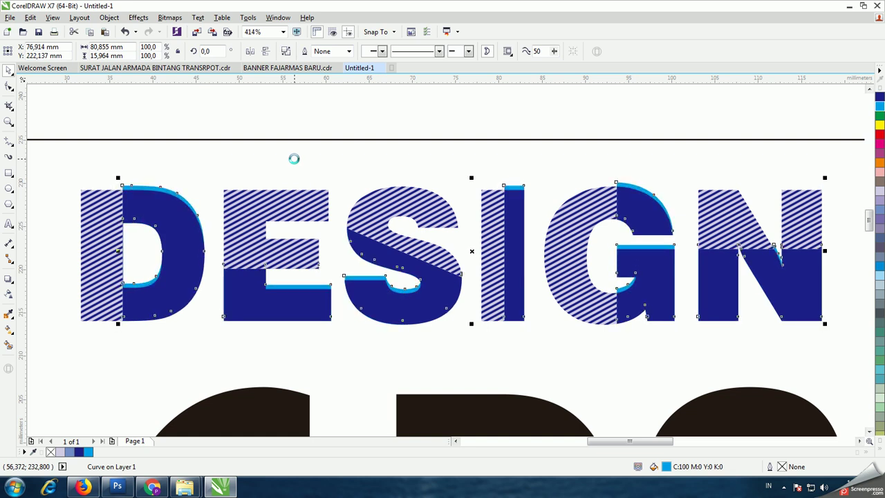
# Remove the raised cyan edge copy from behind the dark blue letter parts
pyautogui.click(278, 131)
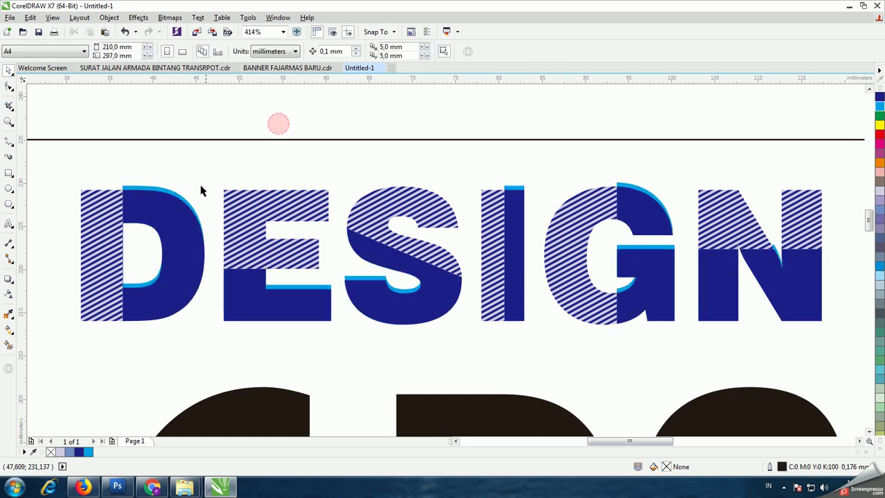
pyautogui.click(164, 199)
pyautogui.press('Down')
pyautogui.press('Down')
pyautogui.press('Down')
pyautogui.press('Down')
pyautogui.press('Down')
pyautogui.press('Escape')
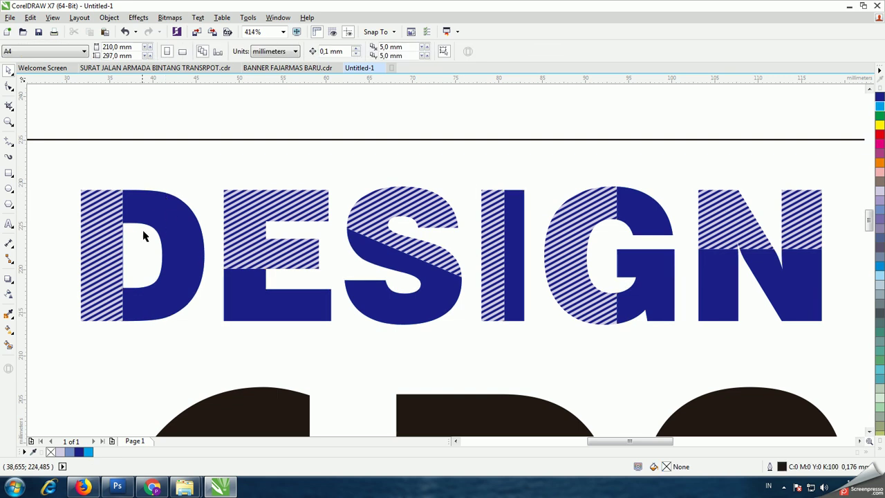
# Try casting a black drop shadow horizontally from the combined dark blue letter parts, with opacity 50 and feathering 15
pyautogui.click(166, 229)
pyautogui.click(9, 277)
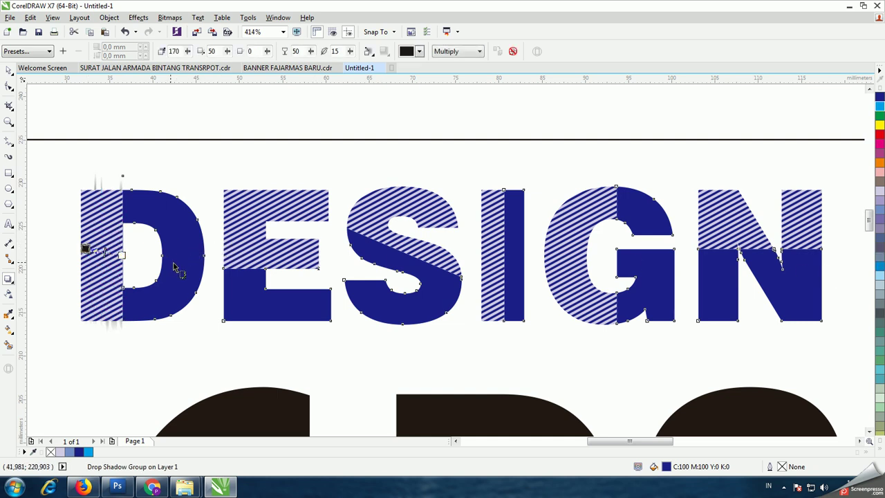
pyautogui.moveTo(818, 258); pyautogui.dragTo(120, 258)
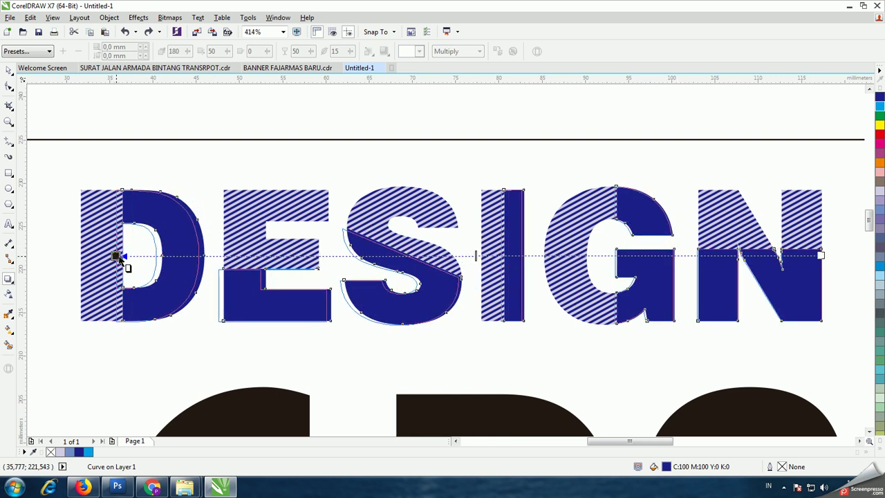
pyautogui.moveTo(119, 257); pyautogui.dragTo(117, 256)
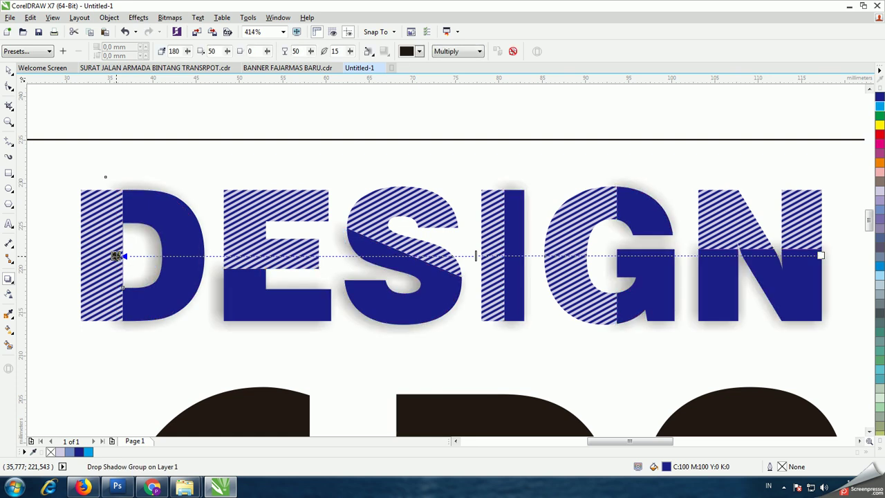
pyautogui.click(9, 72)
pyautogui.click(187, 122)
pyautogui.click(174, 213)
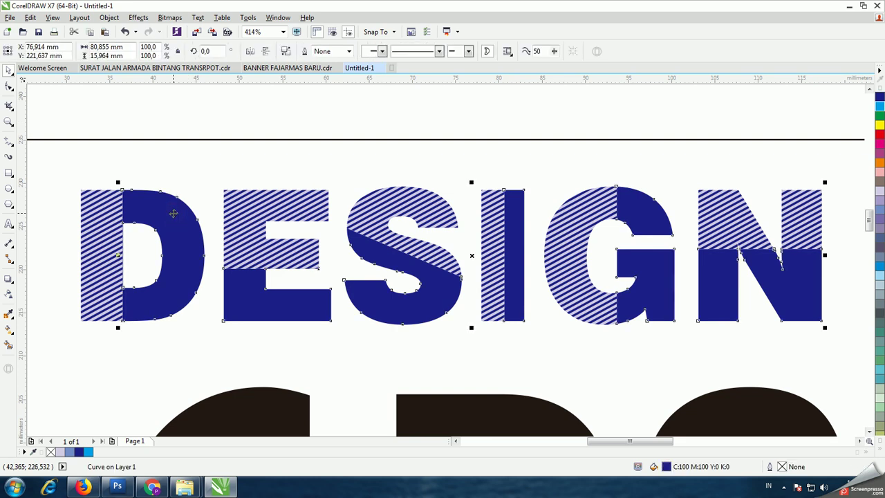
# Try to break the combined dark blue curve apart
pyautogui.click(327, 126)
pyautogui.click(173, 222)
pyautogui.rightClick(187, 215)
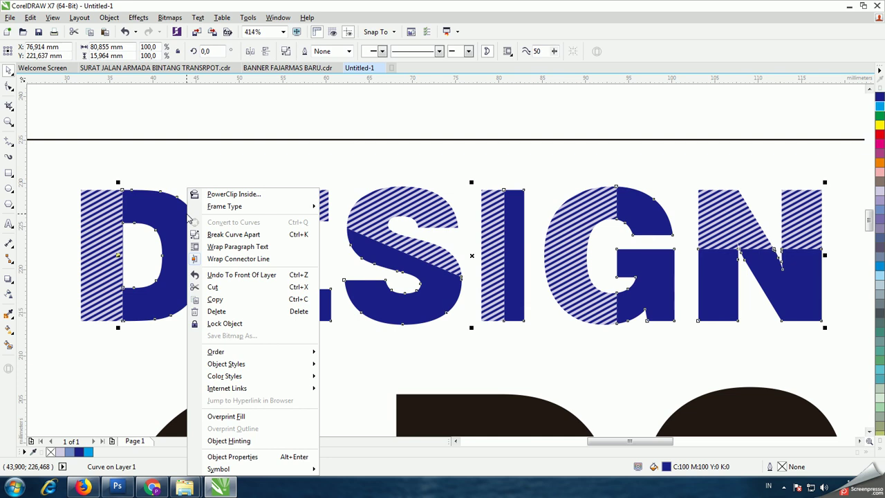
pyautogui.click(214, 234)
pyautogui.hotkey('ctrl', 'z')
pyautogui.click(350, 103)
pyautogui.click(152, 251)
pyautogui.scroll(3, 251, 236)
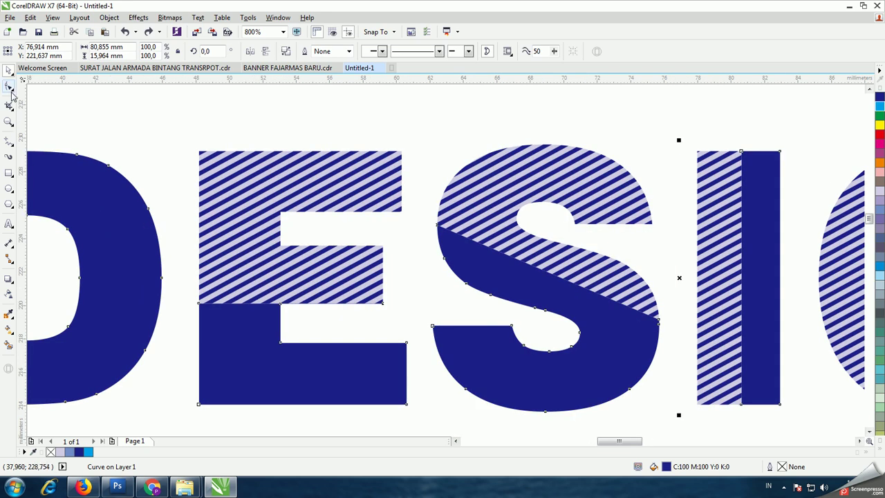
pyautogui.scroll(-3, 289, 187)
pyautogui.click(281, 128)
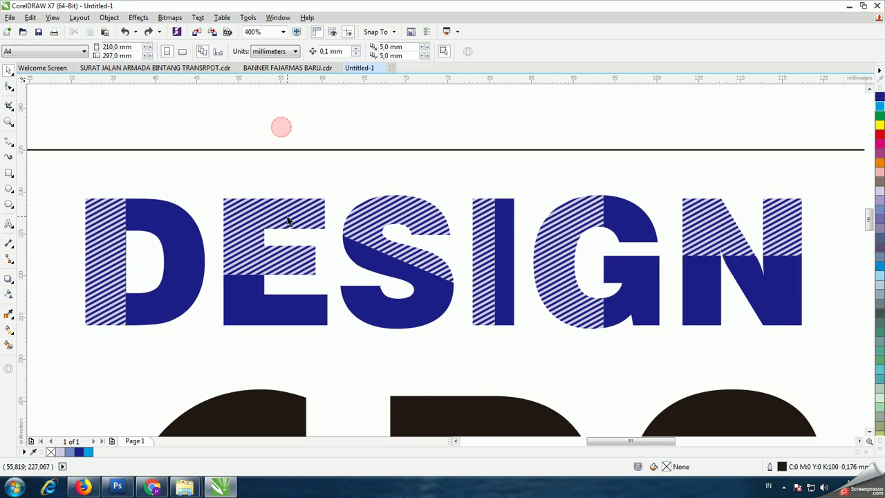
# Try a vertical linear transparency on the dark blue letter parts, fading upwards with the start node at 46%
pyautogui.click(249, 290)
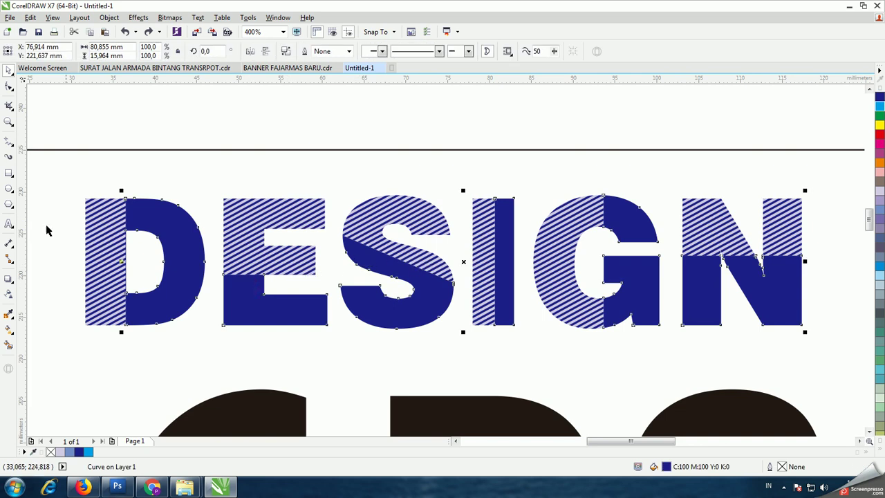
pyautogui.click(8, 295)
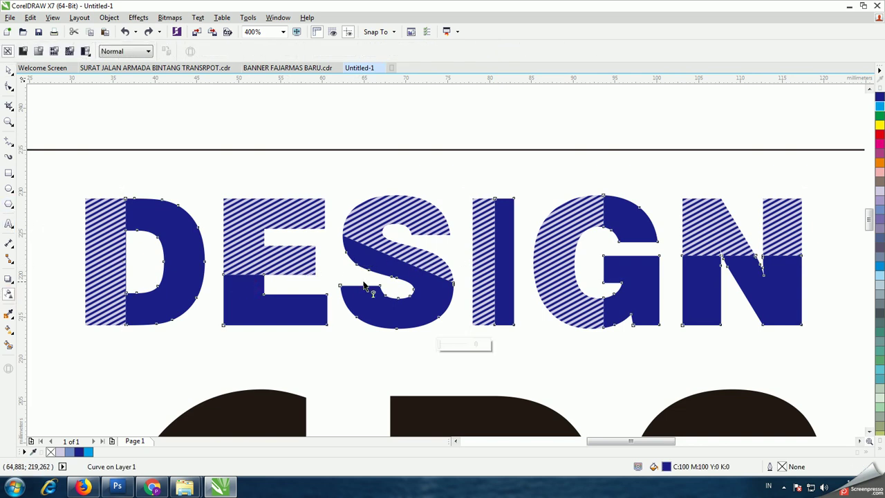
pyautogui.moveTo(409, 328); pyautogui.dragTo(409, 254)
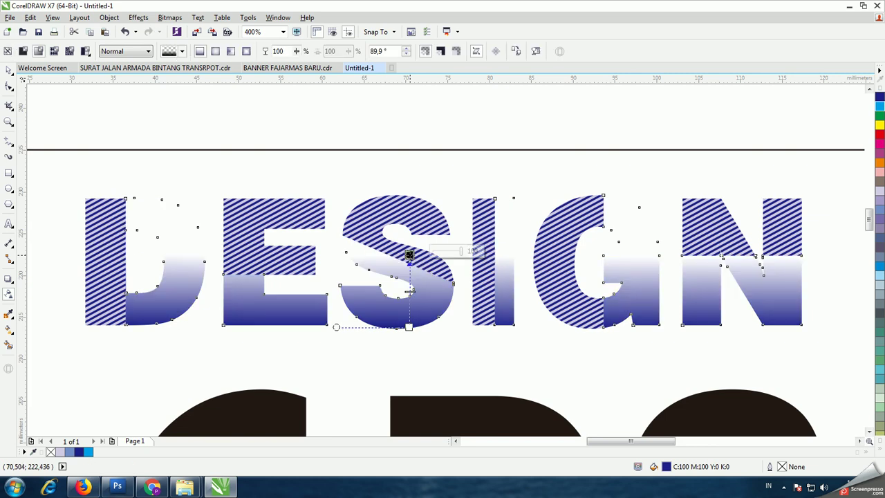
pyautogui.click(409, 255)
pyautogui.click(409, 326)
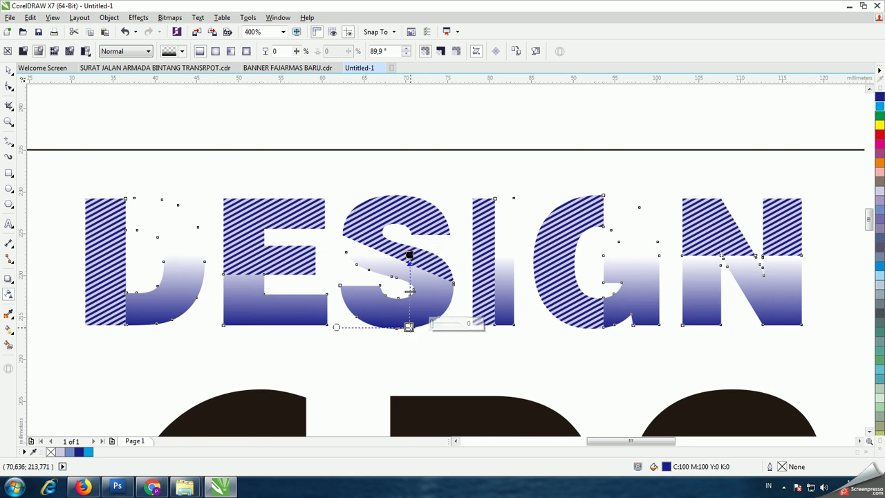
pyautogui.moveTo(434, 323); pyautogui.dragTo(446, 325)
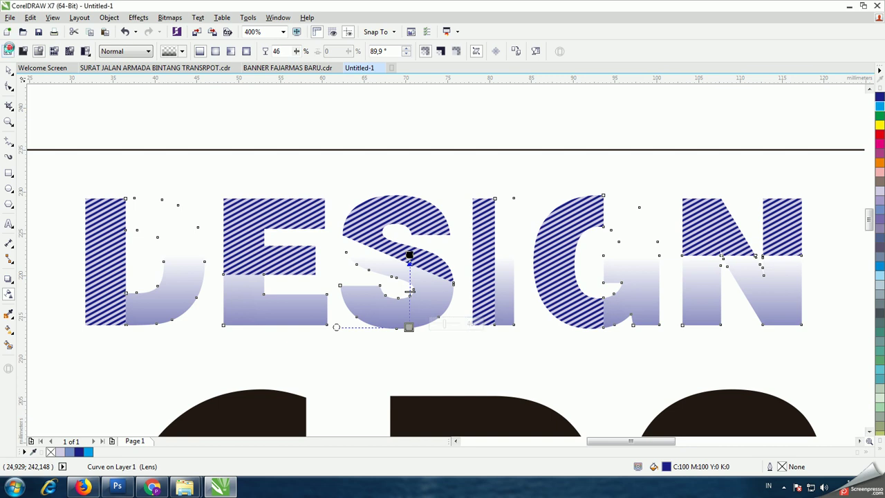
pyautogui.click(9, 50)
# Give the dark blue letter parts a vertical fountain fill running from dark blue at the base to teal #0693A3 above
pyautogui.click(9, 315)
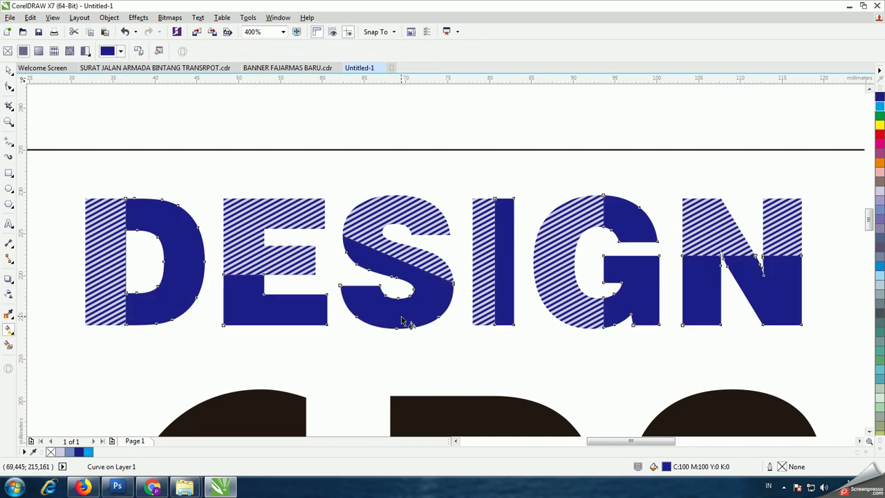
pyautogui.moveTo(405, 321); pyautogui.dragTo(407, 256)
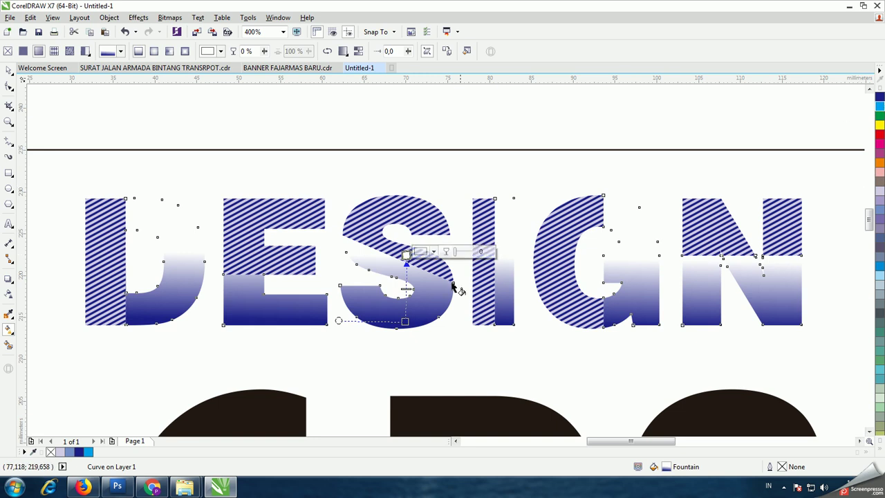
pyautogui.click(418, 252)
pyautogui.moveTo(492, 360); pyautogui.dragTo(480, 324)
pyautogui.click(469, 310)
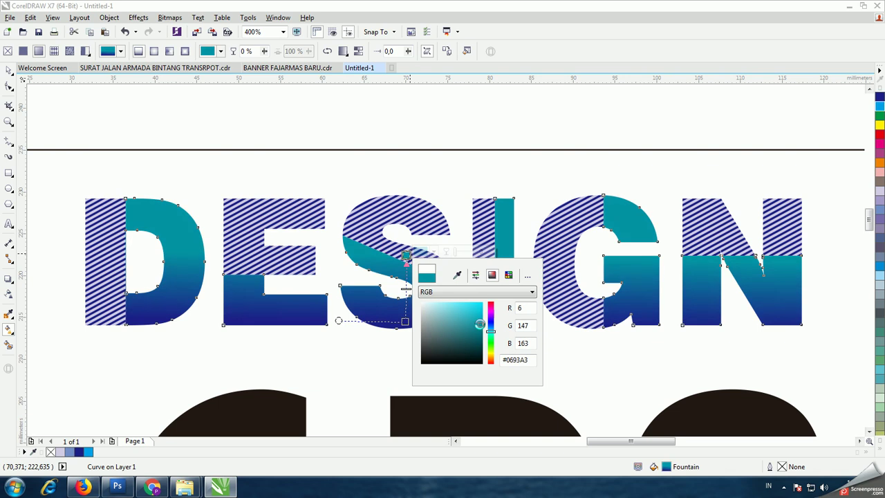
pyautogui.click(174, 124)
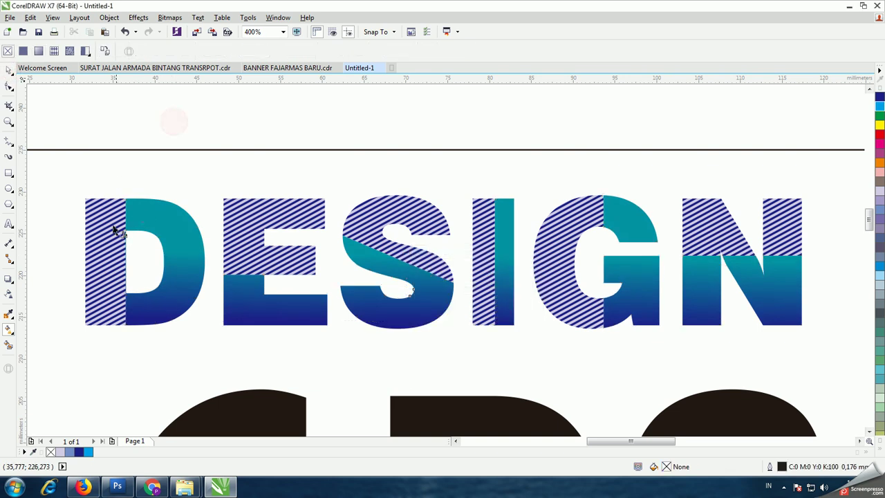
pyautogui.click(9, 72)
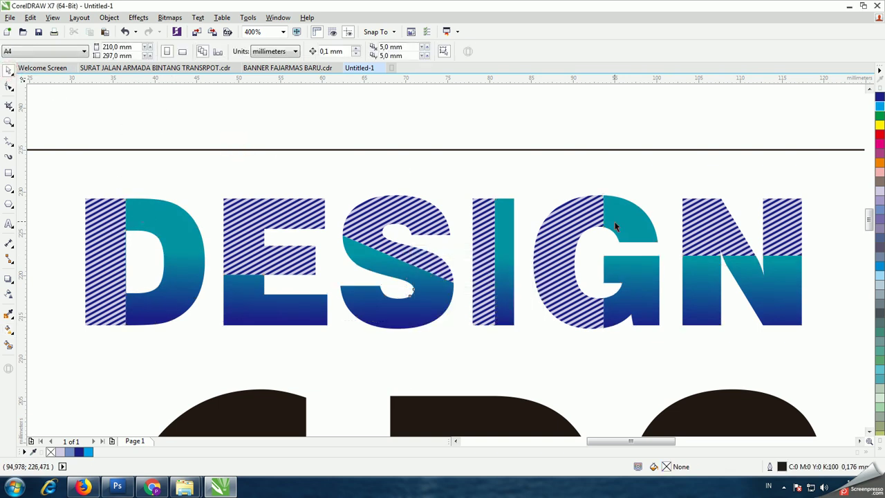
pyautogui.click(253, 285)
pyautogui.moveTo(250, 247); pyautogui.dragTo(253, 207)
pyautogui.click(230, 174)
pyautogui.click(164, 227)
pyautogui.click(156, 169)
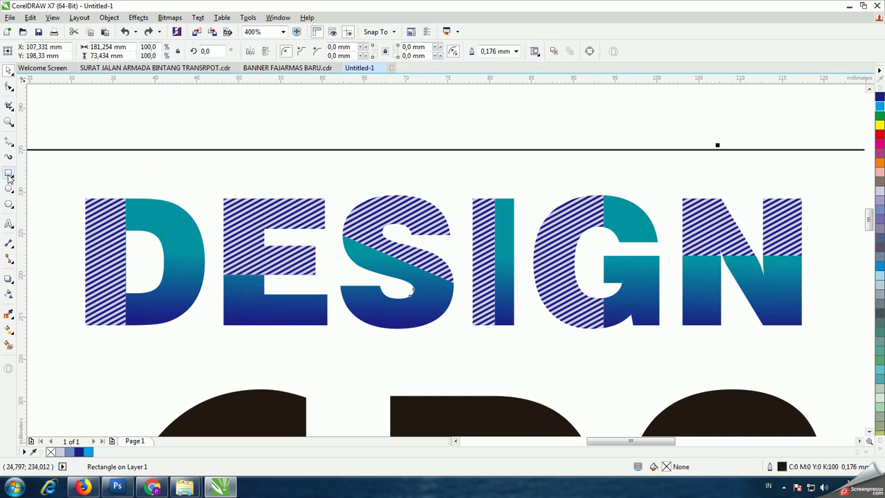
pyautogui.click(244, 137)
# Group all the hatched and gradient parts of the DESIGN word
pyautogui.scroll(-1, 406, 264)
pyautogui.scroll(-1, 630, 336)
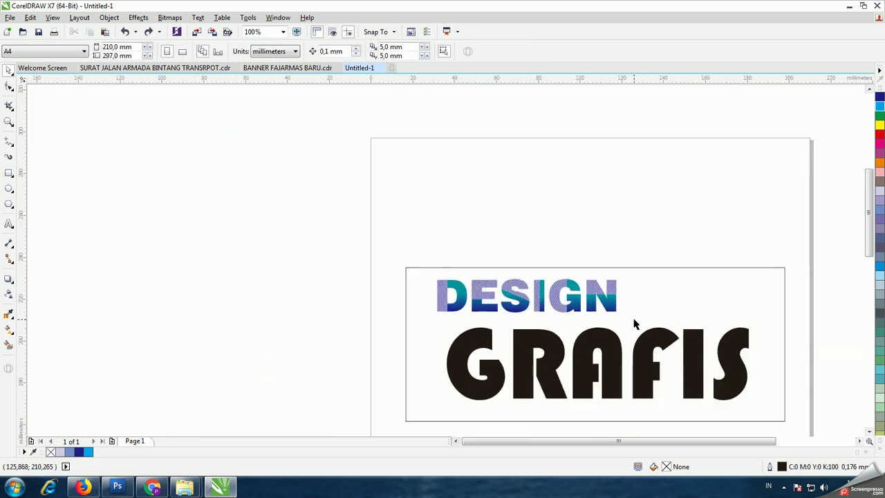
pyautogui.scroll(1, 620, 325)
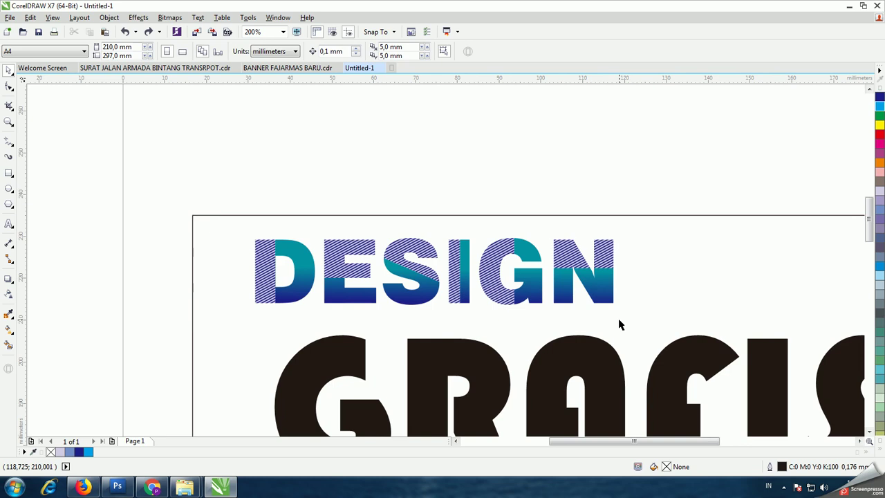
pyautogui.moveTo(167, 224); pyautogui.dragTo(646, 325)
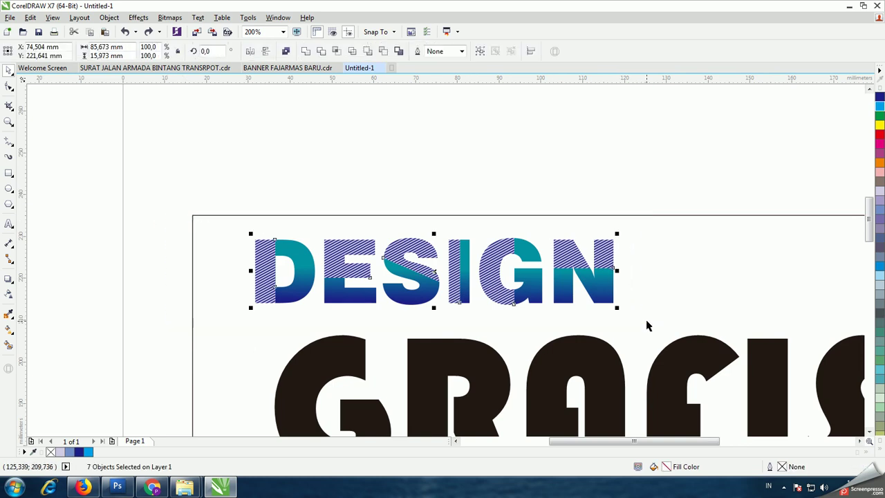
pyautogui.hotkey('ctrl', 'g')
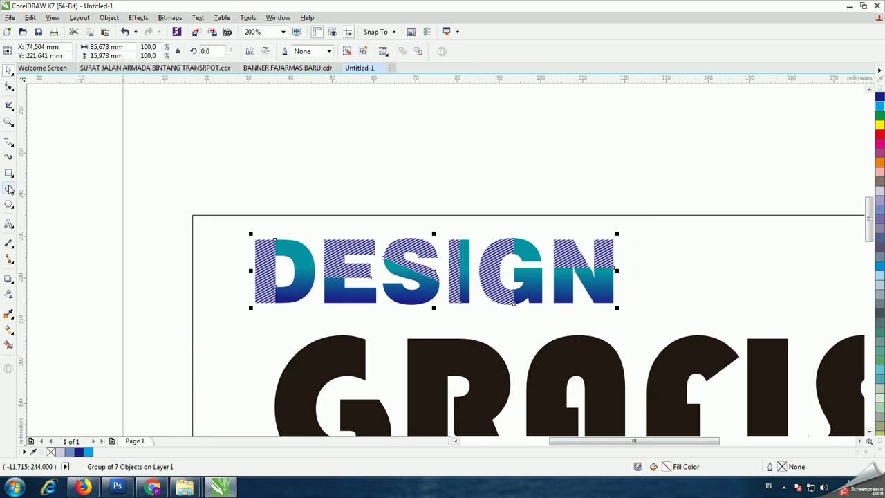
pyautogui.click(205, 170)
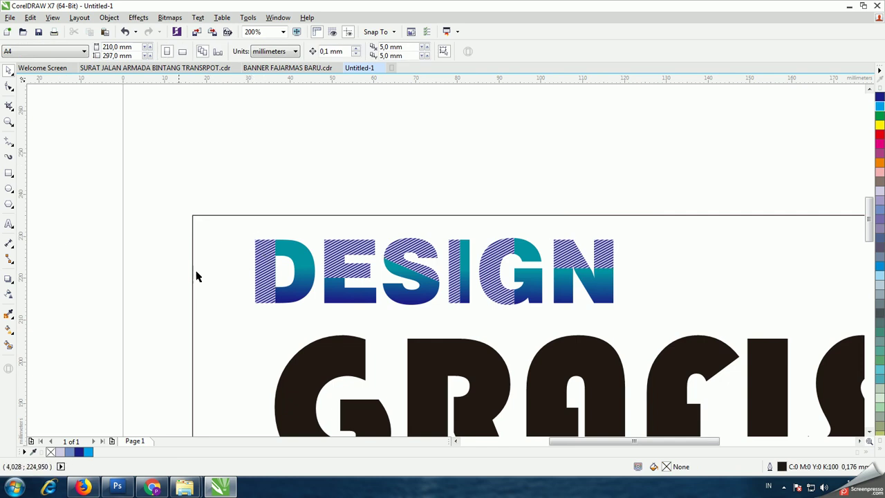
# Apply a glow shadow preset with opacity 100 and feathering 20 to the DESIGN group, and colour the shadow black
pyautogui.click(255, 266)
pyautogui.click(8, 279)
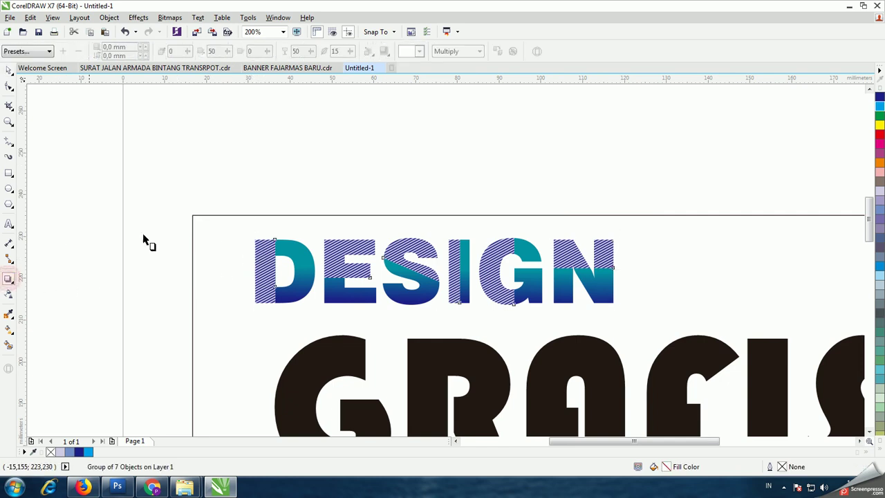
pyautogui.click(36, 52)
pyautogui.click(21, 137)
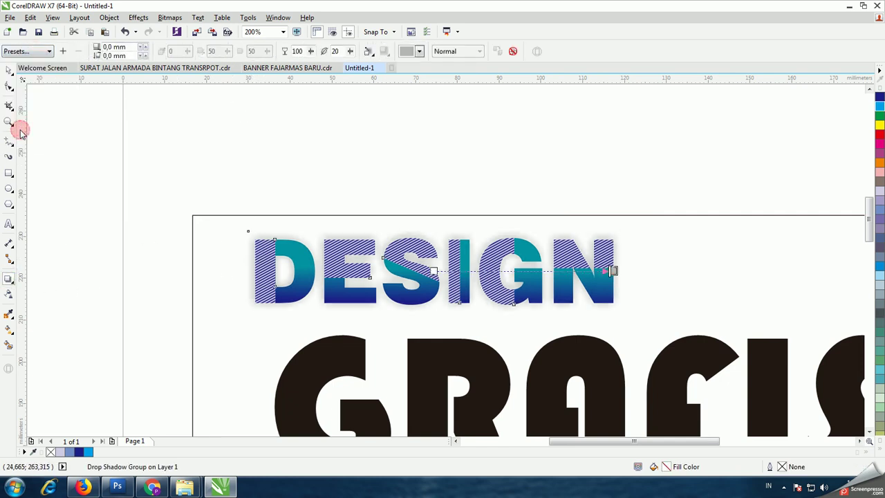
pyautogui.click(421, 52)
pyautogui.scroll(-3, 456, 87)
pyautogui.click(430, 127)
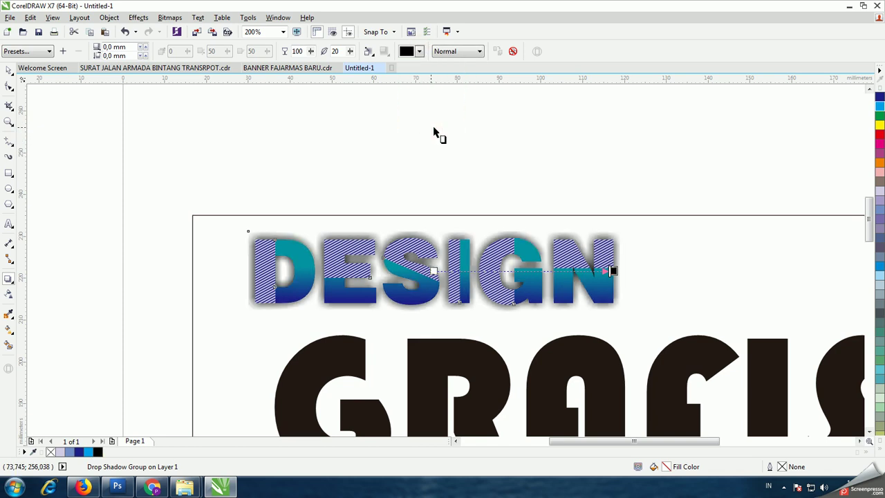
pyautogui.click(9, 70)
pyautogui.click(249, 164)
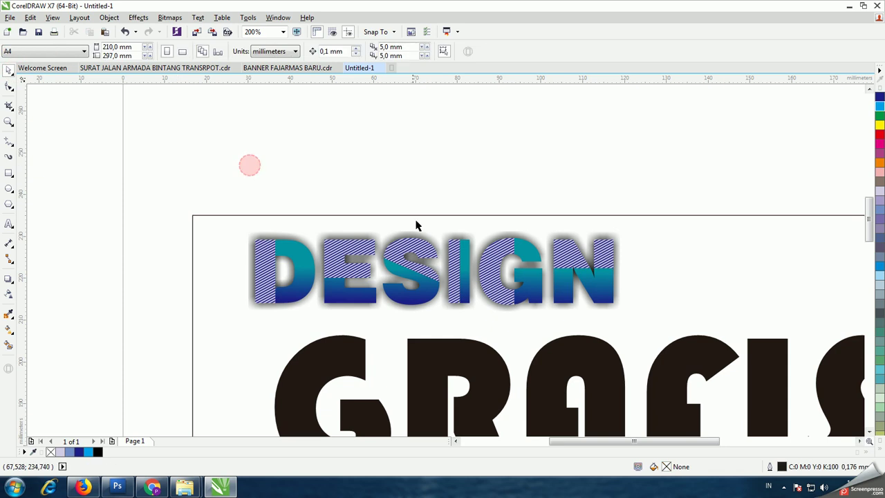
# Stretch the GRAFIS text upwards to about 37.8 mm high and widen it on both sides within the frame
pyautogui.scroll(-1, 414, 223)
pyautogui.click(508, 310)
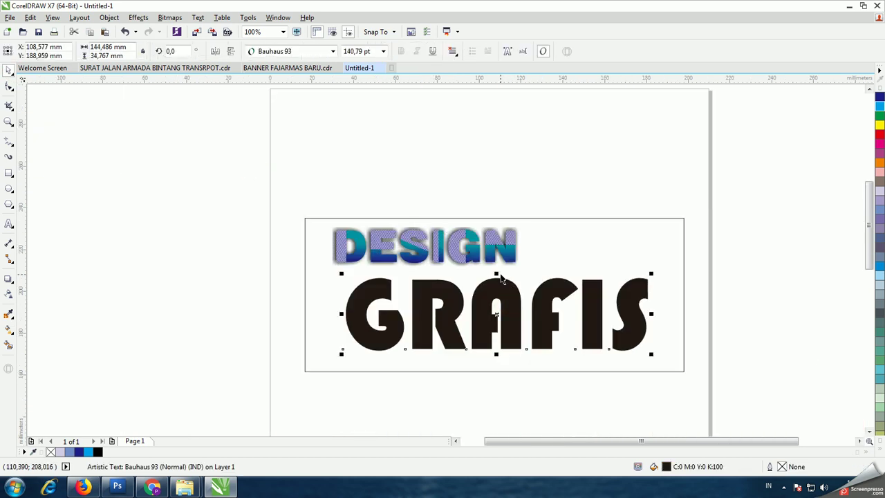
pyautogui.moveTo(498, 274); pyautogui.dragTo(497, 267)
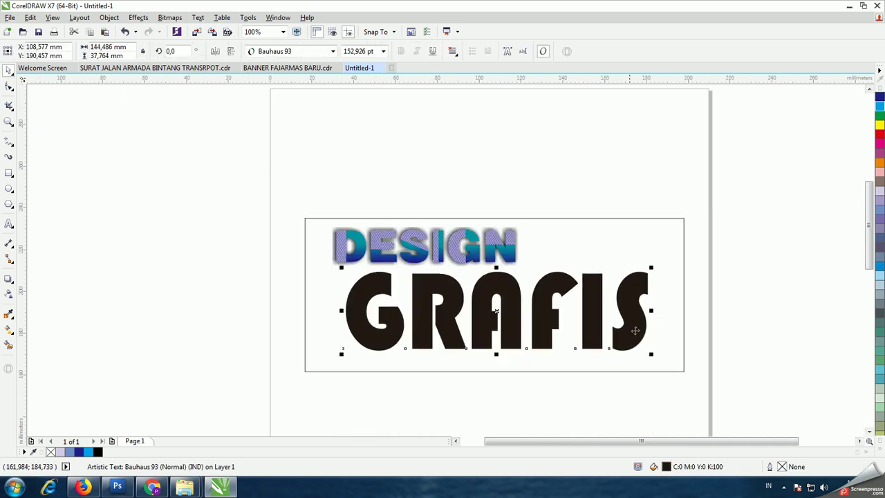
pyautogui.moveTo(652, 311); pyautogui.dragTo(672, 309)
pyautogui.click(511, 193)
pyautogui.click(9, 122)
pyautogui.moveTo(246, 239); pyautogui.dragTo(692, 367)
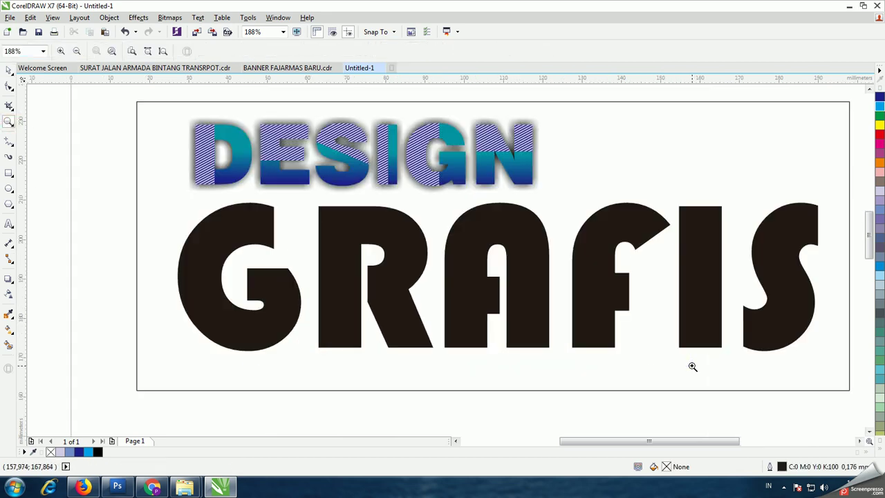
pyautogui.click(8, 189)
pyautogui.moveTo(83, 235); pyautogui.dragTo(789, 432)
pyautogui.press('Delete')
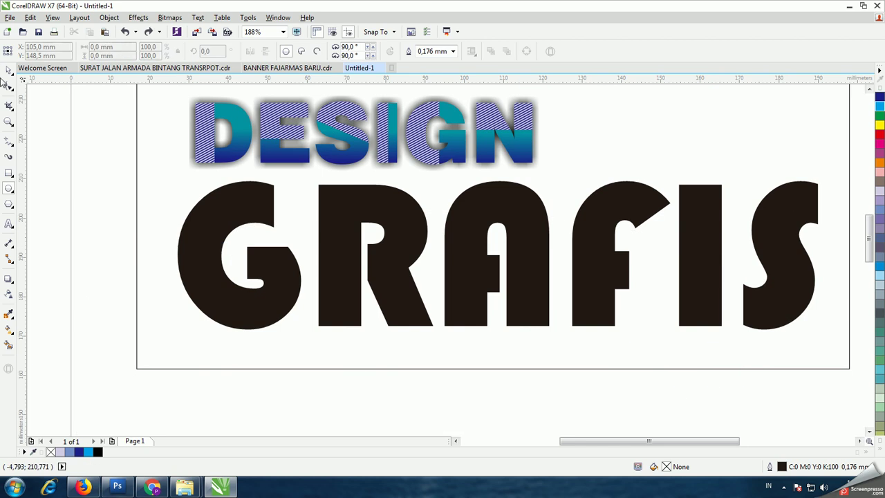
# Draw a rectangle about 168.4 mm wide and 23.1 mm high across the lower part of the GRAFIS letters
pyautogui.click(8, 173)
pyautogui.moveTo(107, 250); pyautogui.dragTo(839, 343)
pyautogui.moveTo(102, 295); pyautogui.dragTo(169, 294)
pyautogui.moveTo(505, 245); pyautogui.dragTo(509, 246)
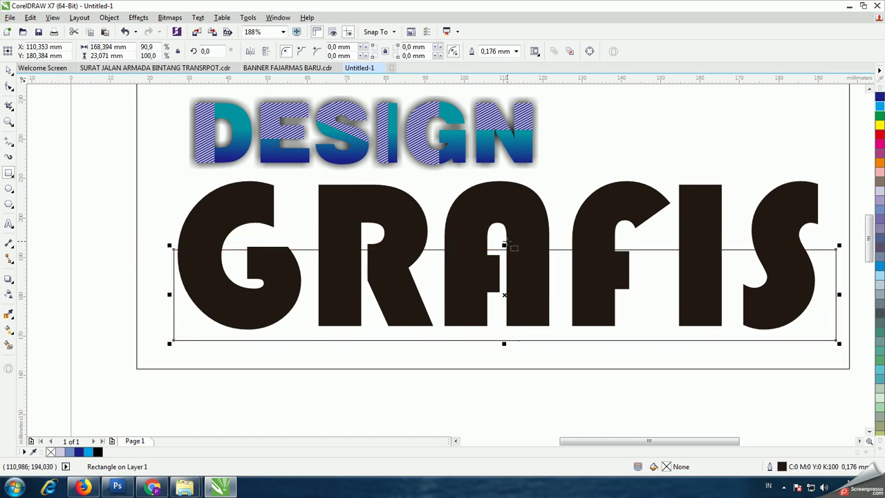
pyautogui.scroll(2, 505, 245)
pyautogui.scroll(-1, 496, 270)
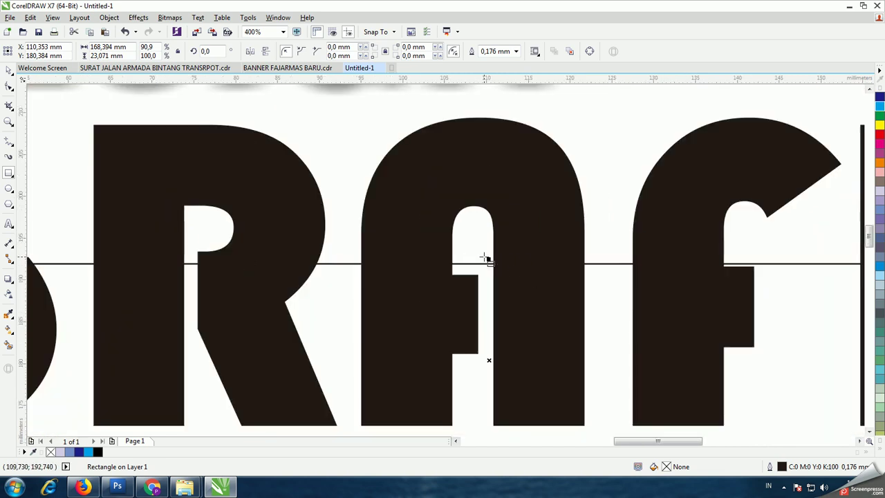
# Lower the rectangle's upper edge to a height of about 21.7 mm and intersect the rectangle with the GRAFIS text
pyautogui.moveTo(489, 259); pyautogui.dragTo(488, 270)
pyautogui.scroll(-2, 488, 269)
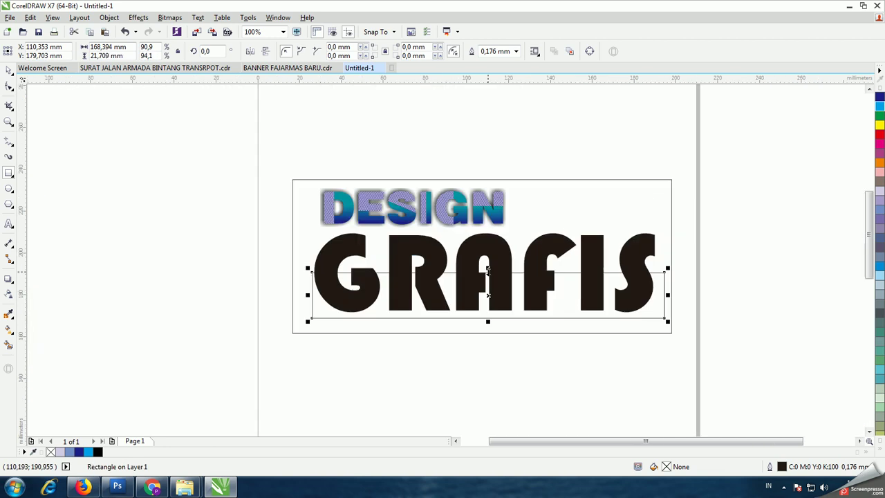
pyautogui.click(8, 70)
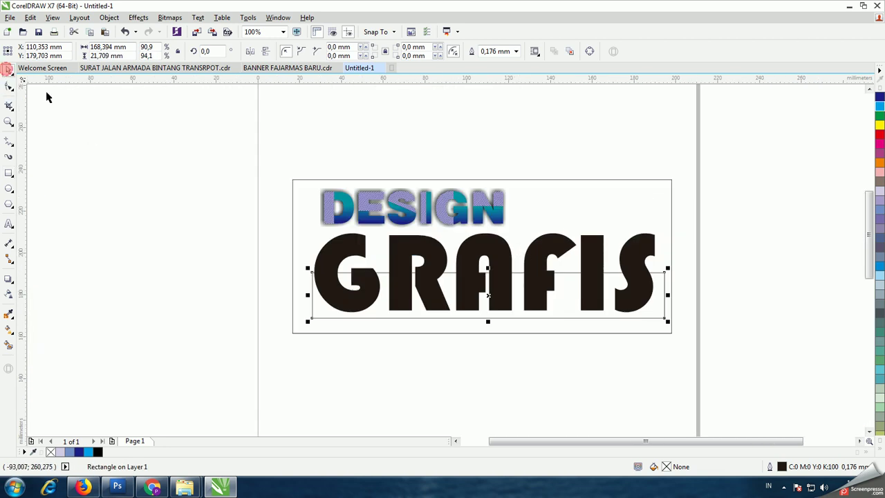
pyautogui.keyDown('shift'); pyautogui.click(436, 258); pyautogui.keyUp('shift')
pyautogui.click(336, 51)
# Delete the rectangle and fill the intersected lower parts of the GRAFIS letters yellow
pyautogui.click(665, 289)
pyautogui.click(663, 287)
pyautogui.press('Delete')
pyautogui.click(643, 286)
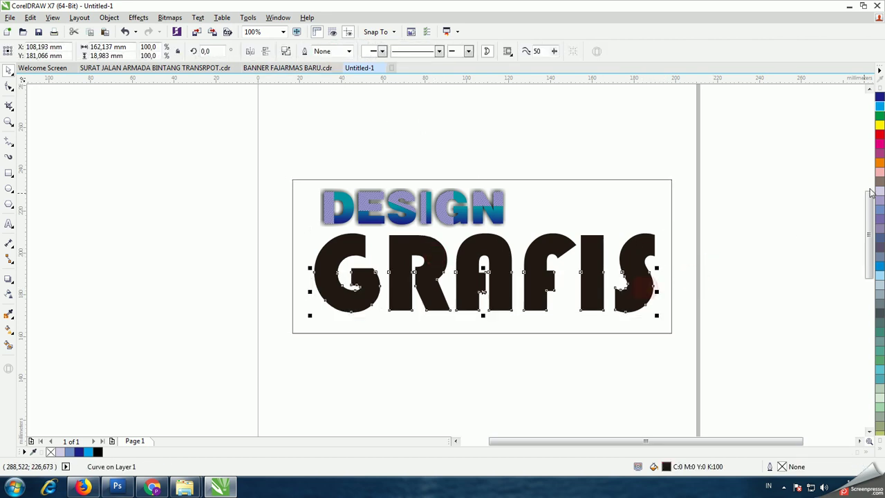
pyautogui.click(880, 125)
pyautogui.click(776, 221)
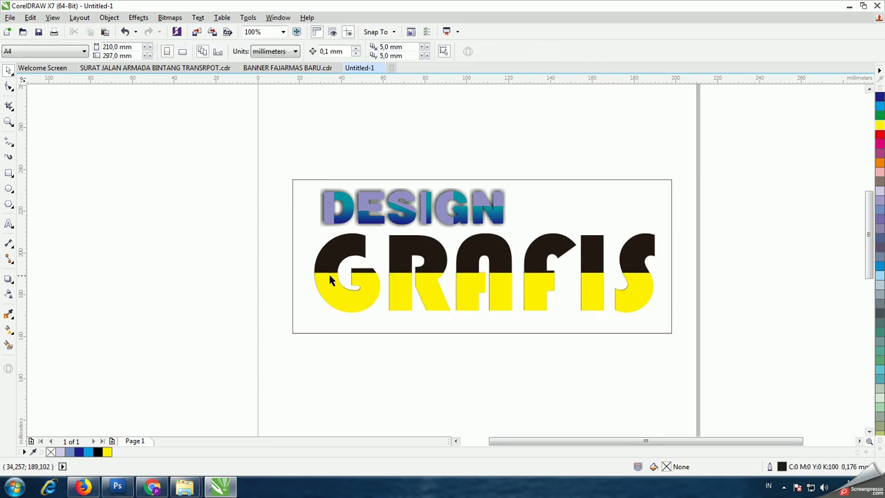
# Draw a circle about 2.7 mm in diameter on the empty area beside the page and place a copy to its right
pyautogui.click(9, 188)
pyautogui.moveTo(123, 210)
pyautogui.mouseDown()
pyautogui.moveTo(128, 217)
pyautogui.moveTo(139, 210)
pyautogui.mouseUp()
pyautogui.scroll(1, 108, 204)
pyautogui.click(8, 70)
pyautogui.moveTo(128, 222); pyautogui.dragTo(145, 221)
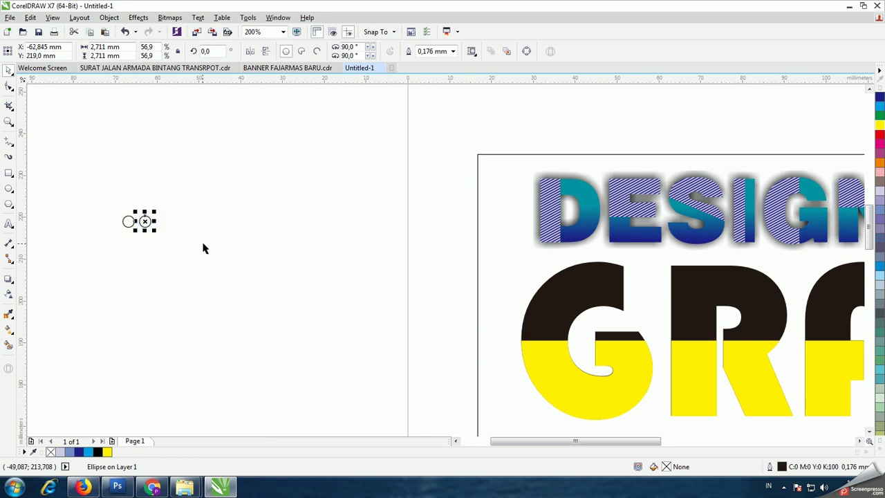
# Copy the left circle diagonally below, between the two circles, and delete the upper right circle
pyautogui.scroll(2, 141, 225)
pyautogui.click(125, 217)
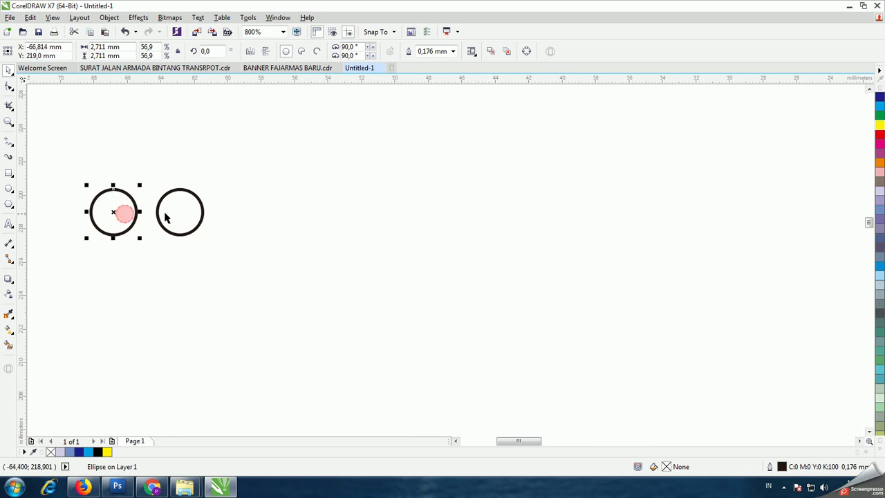
pyautogui.moveTo(119, 210); pyautogui.dragTo(146, 264)
pyautogui.scroll(-1, 171, 257)
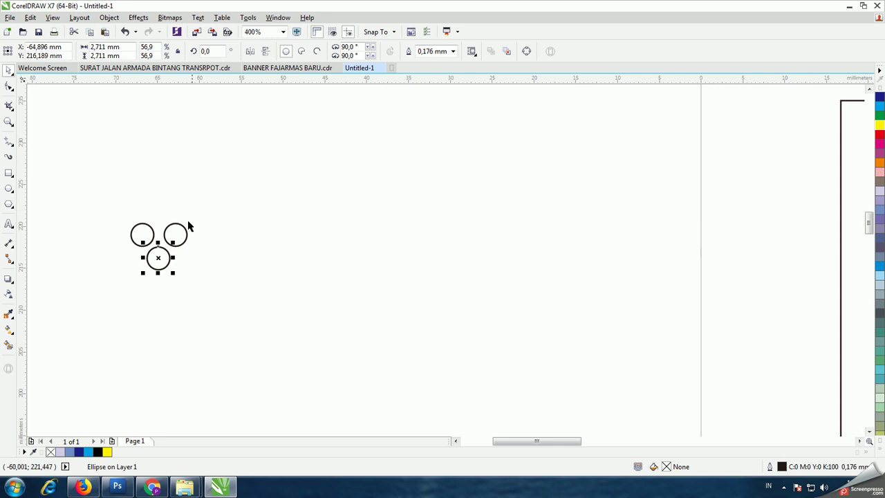
pyautogui.click(178, 238)
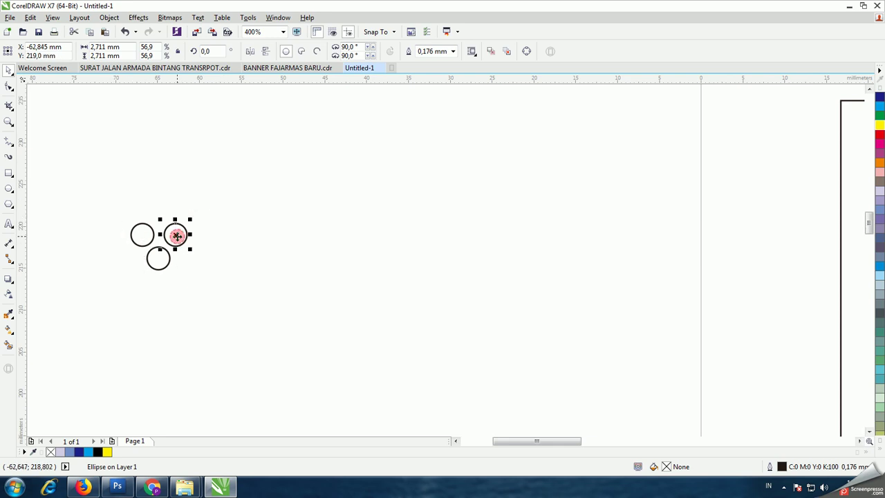
pyautogui.press('Delete')
# Copy the two staggered circles to the right and repeat the duplication until the double row has ten pairs
pyautogui.moveTo(197, 200); pyautogui.dragTo(117, 300)
pyautogui.moveTo(148, 246); pyautogui.dragTo(177, 245)
pyautogui.hotkey('ctrl', 'r')
pyautogui.hotkey('ctrl', 'r')
pyautogui.hotkey('ctrl', 'r')
pyautogui.hotkey('ctrl', 'r')
pyautogui.hotkey('ctrl', 'r')
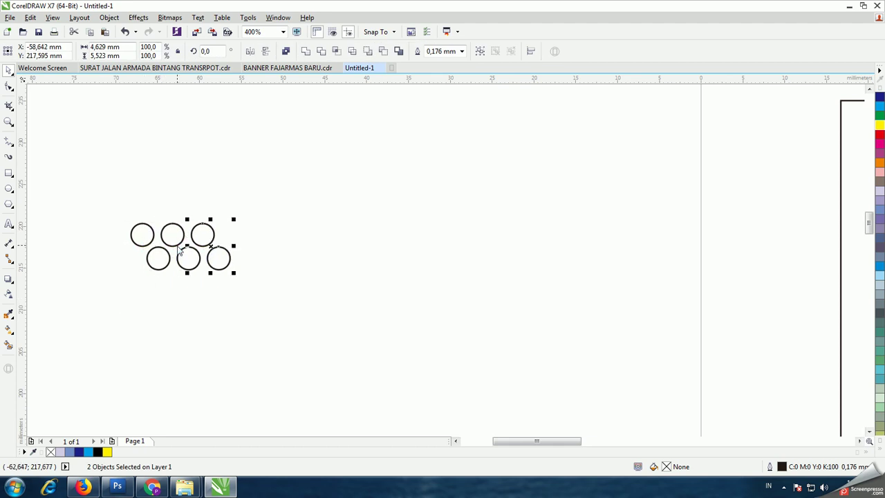
pyautogui.hotkey('ctrl', 'r')
pyautogui.hotkey('ctrl', 'r')
pyautogui.hotkey('ctrl', 'r')
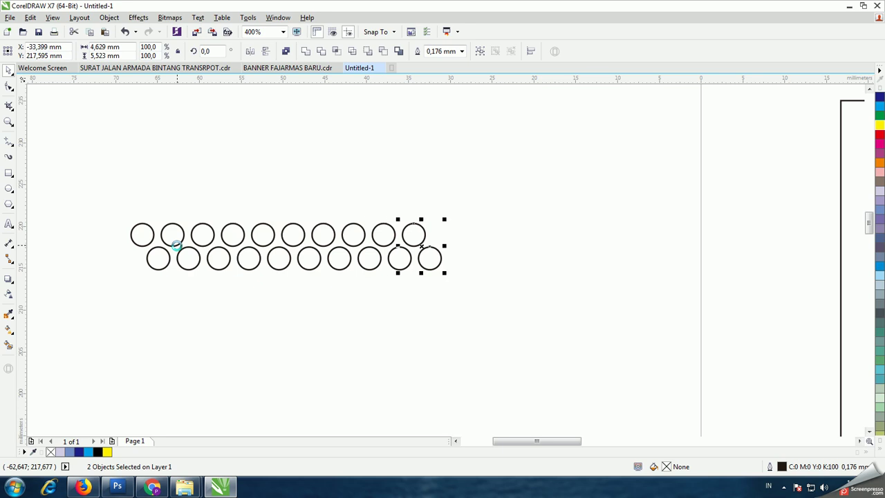
# Copy the whole double row of circles downwards and repeat it until four double rows are stacked
pyautogui.moveTo(567, 198); pyautogui.dragTo(105, 312)
pyautogui.moveTo(286, 241); pyautogui.dragTo(277, 289)
pyautogui.hotkey('ctrl', 'r')
pyautogui.hotkey('ctrl', 'r')
pyautogui.scroll(-2, 277, 287)
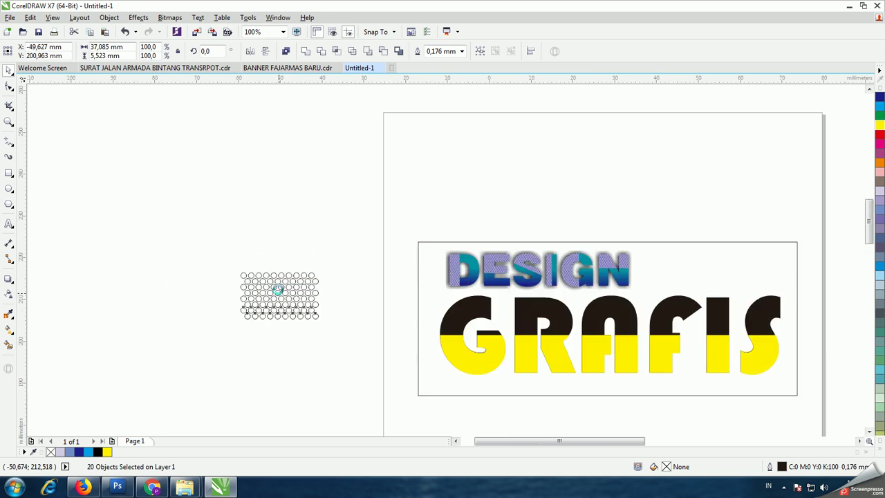
# Fill all the circles with Powder Blue, remove their outlines and group them
pyautogui.scroll(1, 367, 247)
pyautogui.click(367, 243)
pyautogui.moveTo(406, 226); pyautogui.dragTo(97, 449)
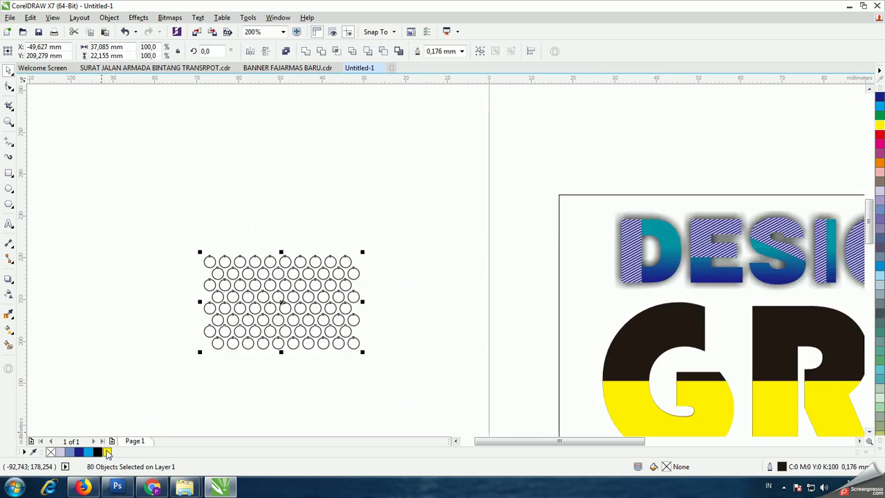
pyautogui.click(108, 452)
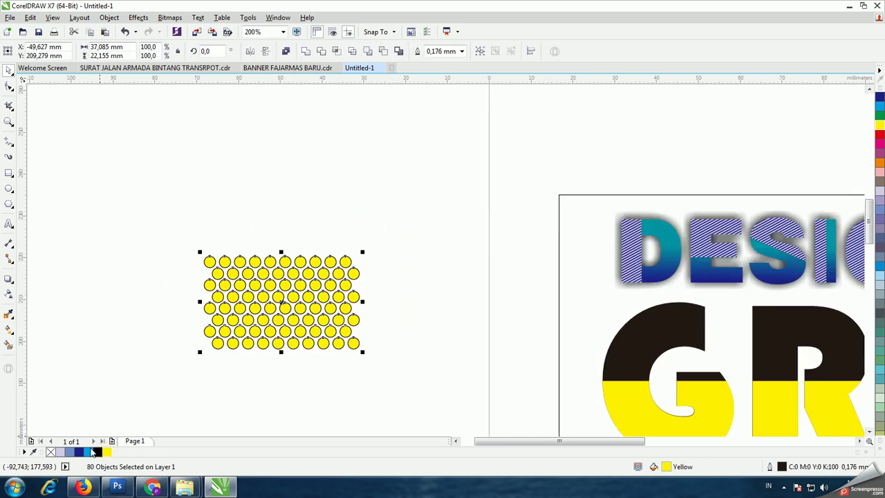
pyautogui.click(60, 452)
pyautogui.rightClick(51, 452)
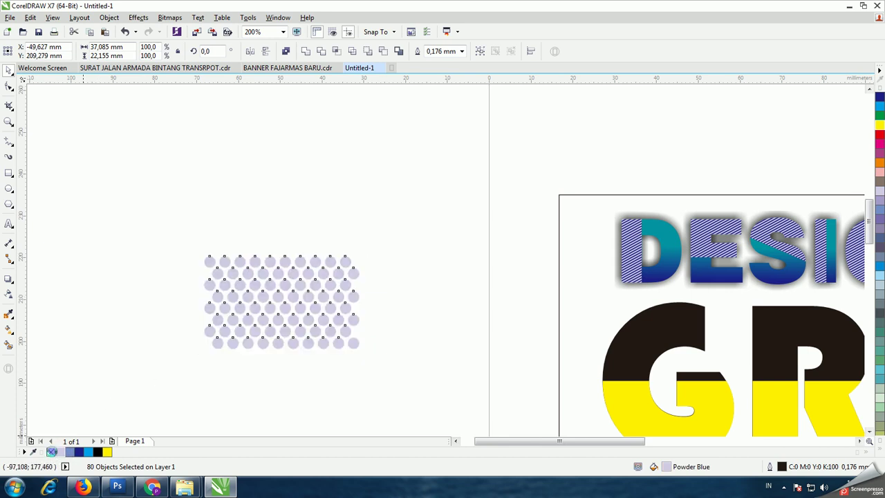
pyautogui.hotkey('ctrl', 'g')
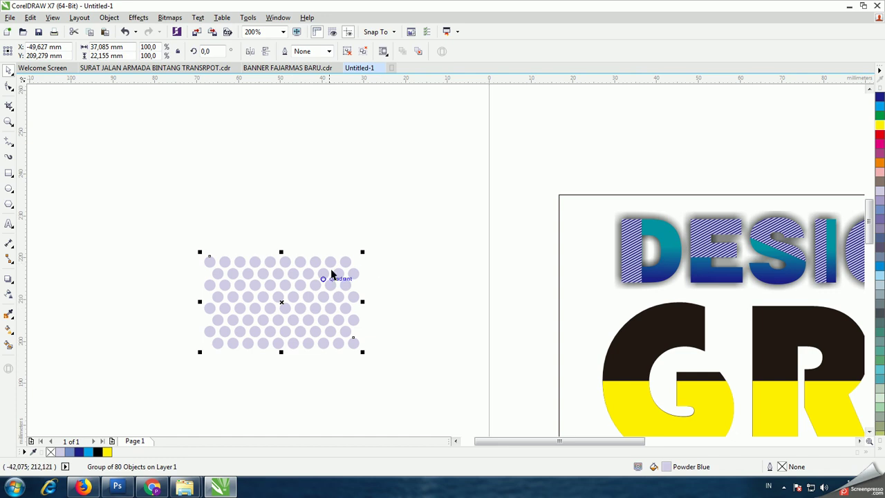
# Try to PowerClip the circle group, scaled down to about 32.1 mm wide, inside the yellow letter parts
pyautogui.moveTo(363, 252); pyautogui.dragTo(342, 265)
pyautogui.scroll(-2, 338, 300)
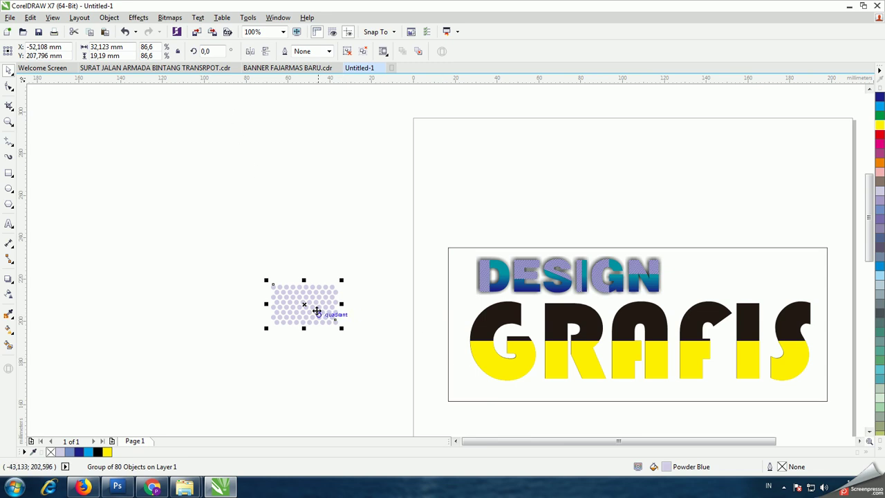
pyautogui.rightClick(316, 309)
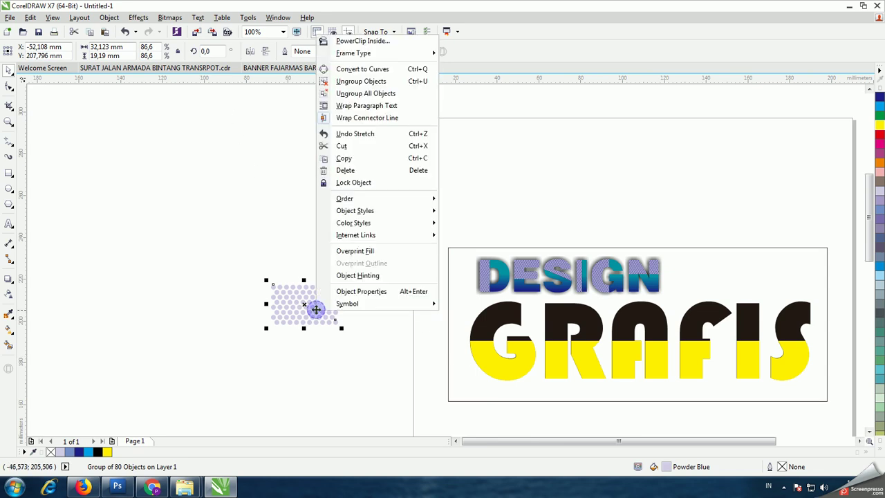
pyautogui.click(355, 42)
pyautogui.click(497, 364)
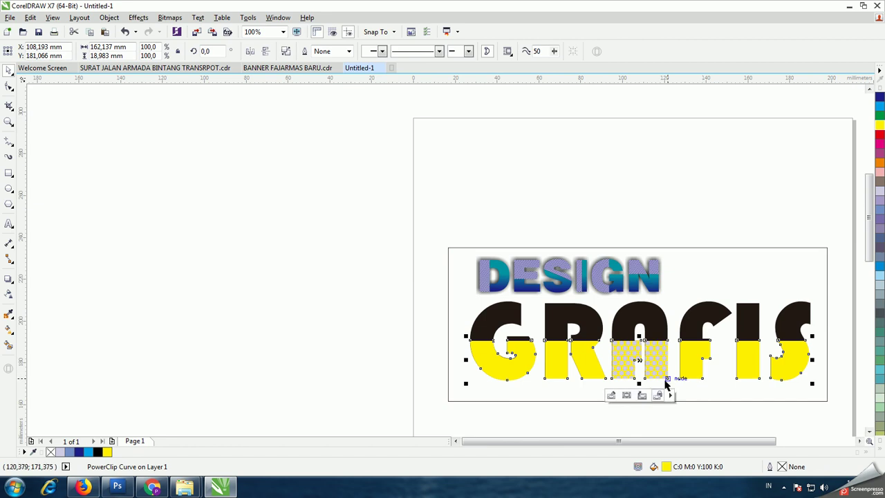
# Undo the PowerClip as well as the scaling and grouping of the circle pattern
pyautogui.hotkey('ctrl', 'z')
pyautogui.click(358, 275)
pyautogui.click(508, 364)
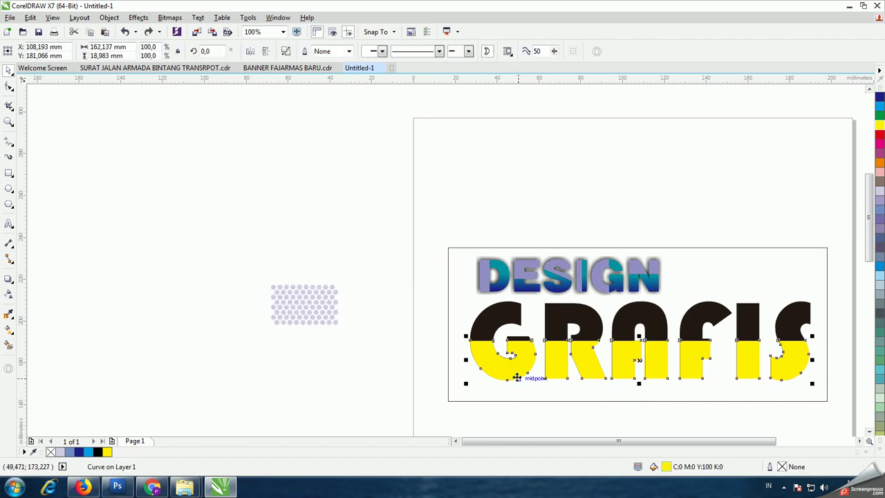
pyautogui.hotkey('ctrl', 'z')
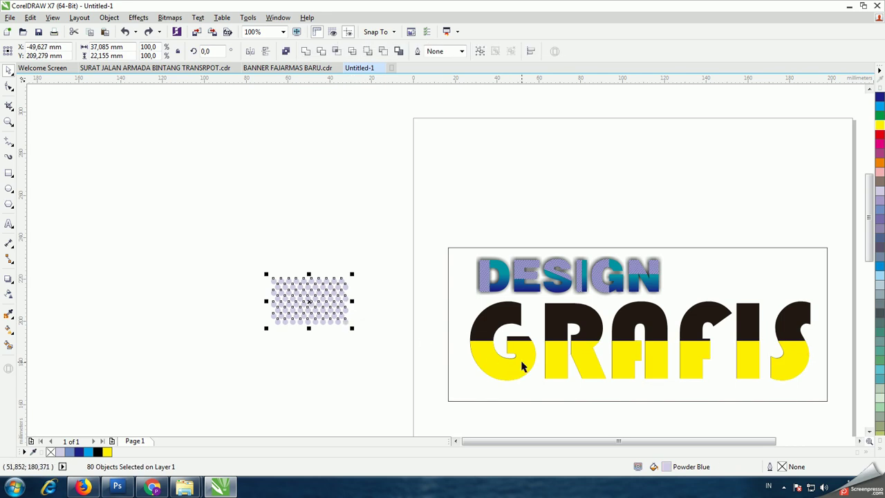
# Move the yellow lower letter parts off the GRAFIS text and delete them
pyautogui.click(522, 366)
pyautogui.moveTo(523, 366); pyautogui.dragTo(535, 196)
pyautogui.press('Delete')
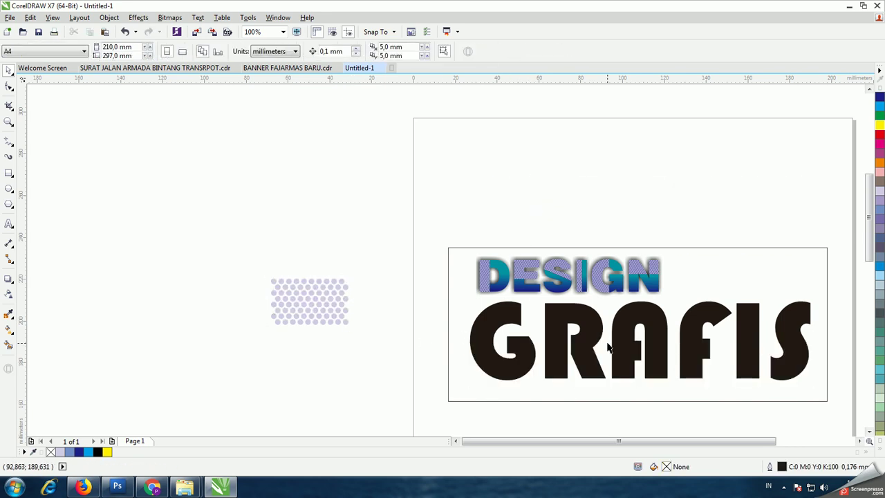
# Break the GRAFIS artistic text apart into separate letters
pyautogui.click(590, 329)
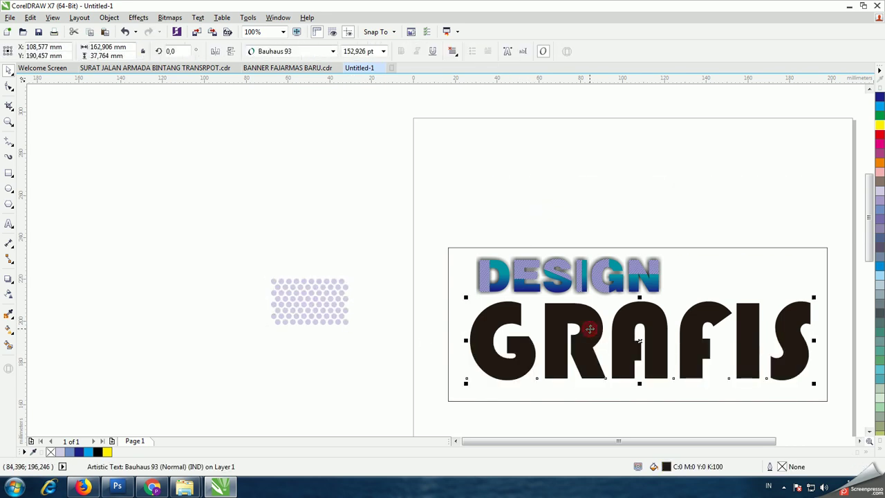
pyautogui.click(109, 18)
pyautogui.click(156, 184)
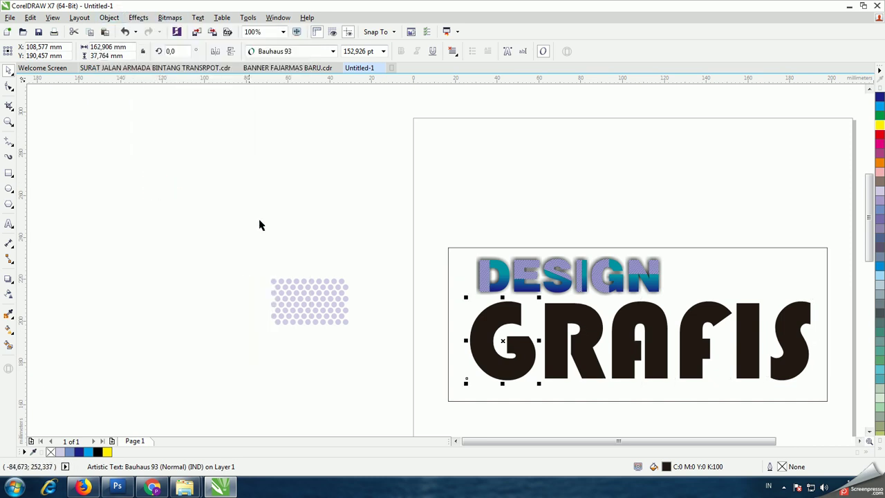
pyautogui.click(277, 216)
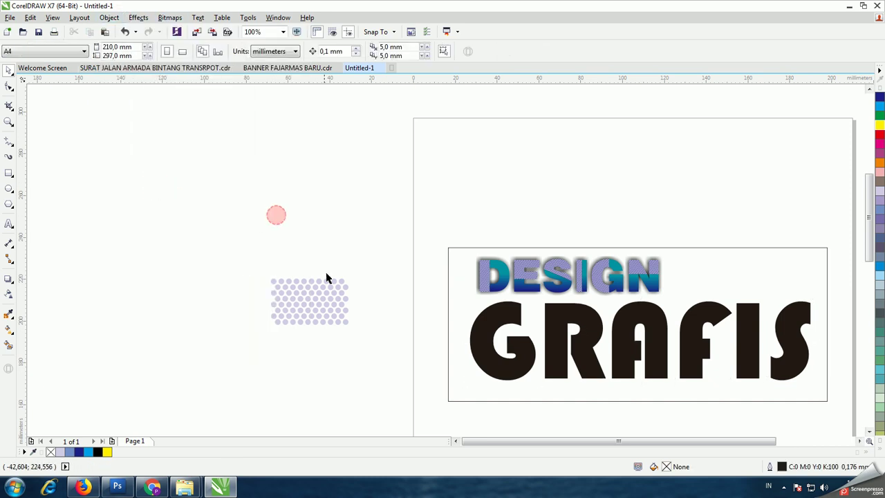
# Draw an ellipse about 147.4 mm wide across the first GRAFIS letters and flatten it to about 42.8 mm high
pyautogui.click(8, 174)
pyautogui.scroll(-1, 707, 408)
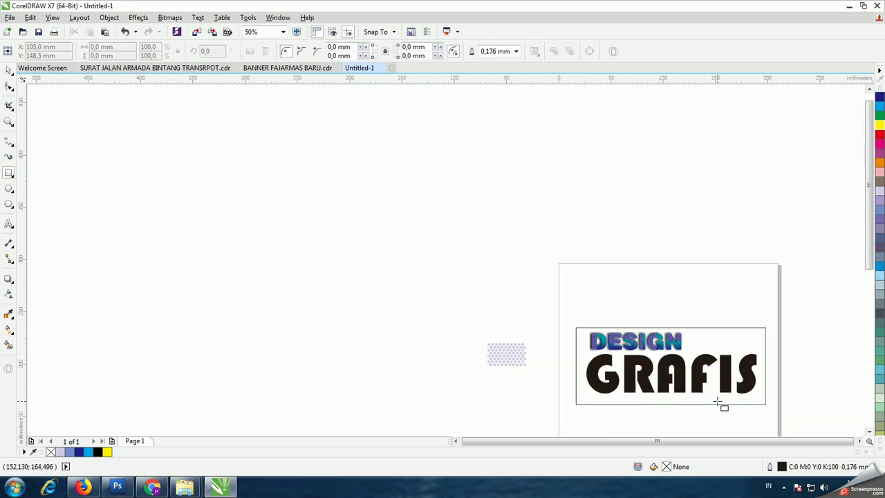
pyautogui.scroll(2, 721, 401)
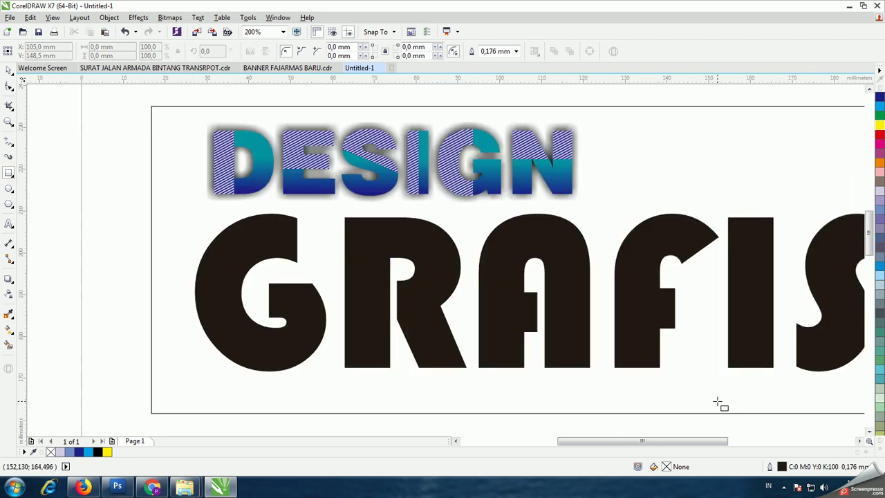
pyautogui.click(8, 190)
pyautogui.moveTo(94, 236); pyautogui.dragTo(713, 423)
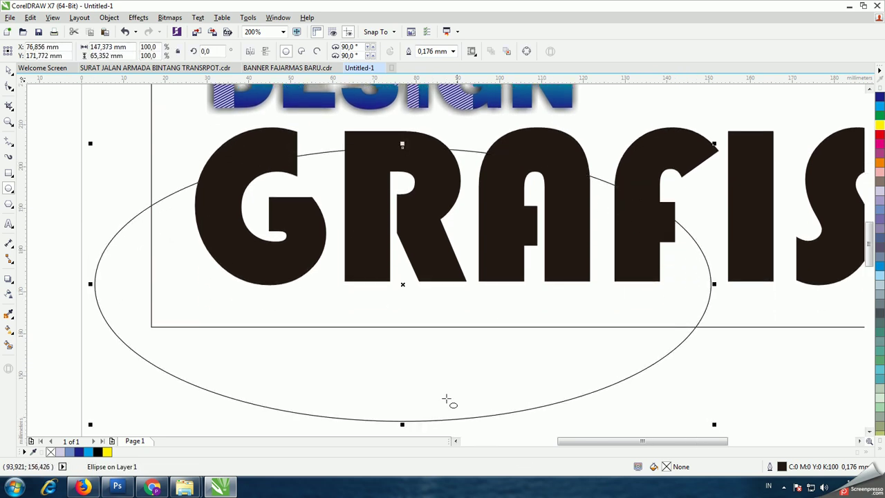
pyautogui.moveTo(403, 424); pyautogui.dragTo(419, 329)
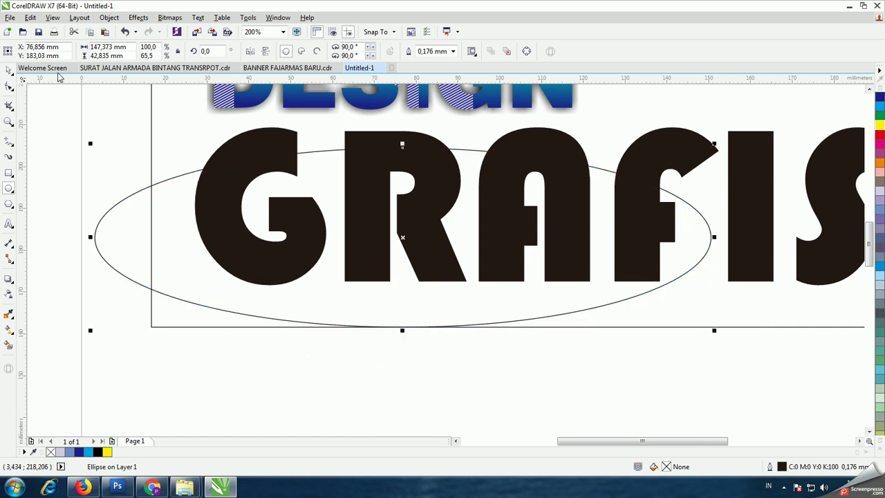
# Move the ellipse up and left over the letters G to F and adjust its height to about 45 mm
pyautogui.click(9, 71)
pyautogui.moveTo(401, 237); pyautogui.dragTo(376, 209)
pyautogui.moveTo(376, 303); pyautogui.dragTo(381, 272)
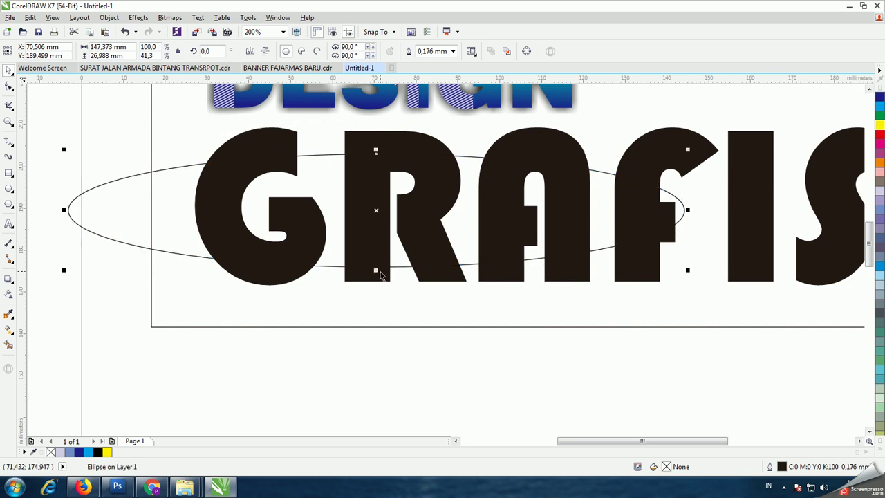
pyautogui.scroll(-1, 381, 272)
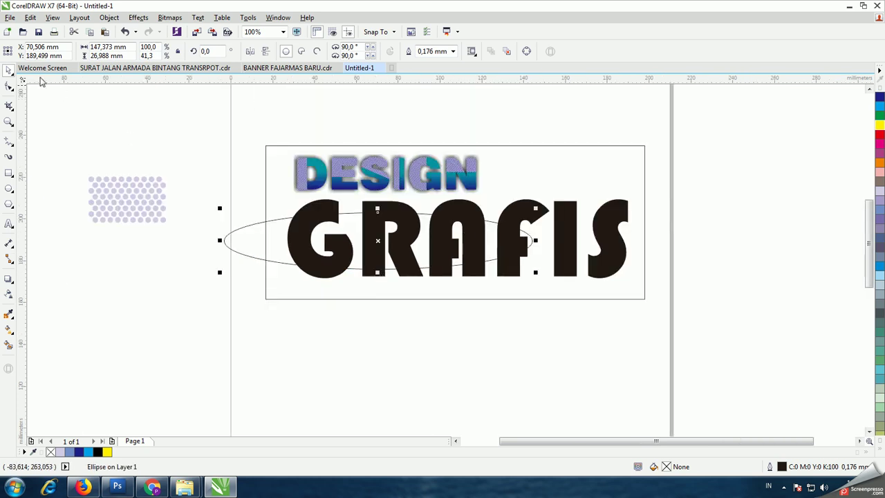
pyautogui.moveTo(378, 273); pyautogui.dragTo(377, 310)
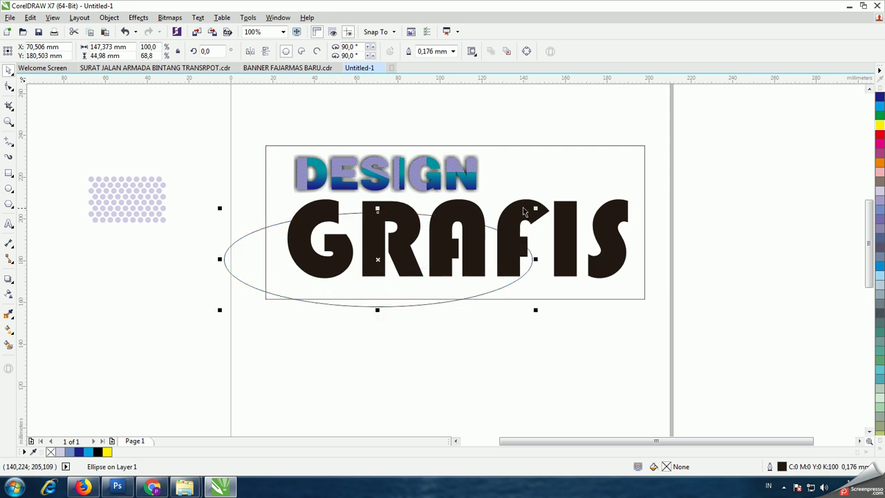
# Intersect the ellipse with the letter F and with the letter A of GRAFIS
pyautogui.keyDown('shift'); pyautogui.click(527, 213); pyautogui.keyUp('shift')
pyautogui.click(337, 50)
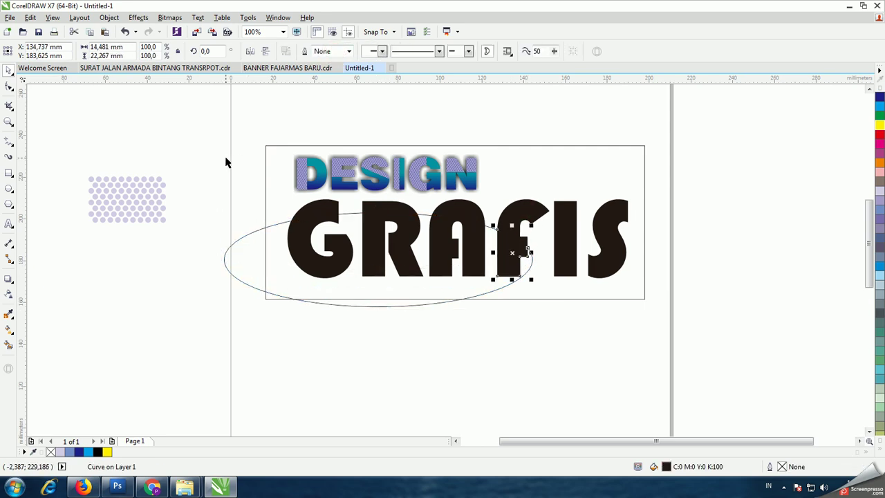
pyautogui.click(458, 292)
pyautogui.keyDown('shift'); pyautogui.click(460, 208); pyautogui.keyUp('shift')
pyautogui.click(337, 51)
# Intersect the ellipse with the letter R and with the letter G of GRAFIS
pyautogui.click(390, 302)
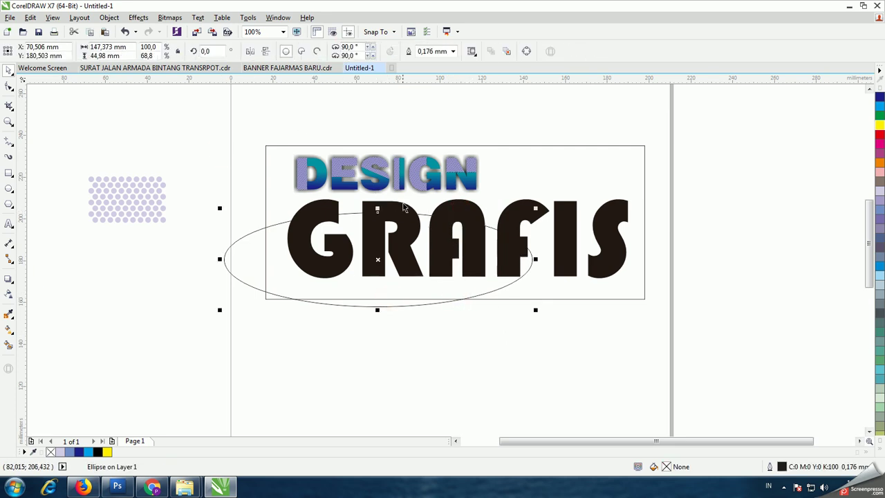
pyautogui.keyDown('shift'); pyautogui.click(401, 213); pyautogui.keyUp('shift')
pyautogui.click(336, 50)
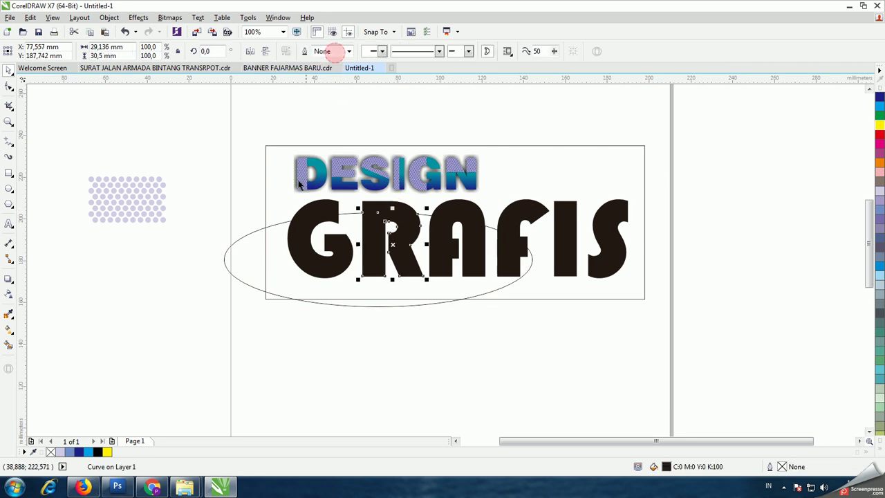
pyautogui.click(258, 253)
pyautogui.keyDown('shift'); pyautogui.click(325, 208); pyautogui.keyUp('shift')
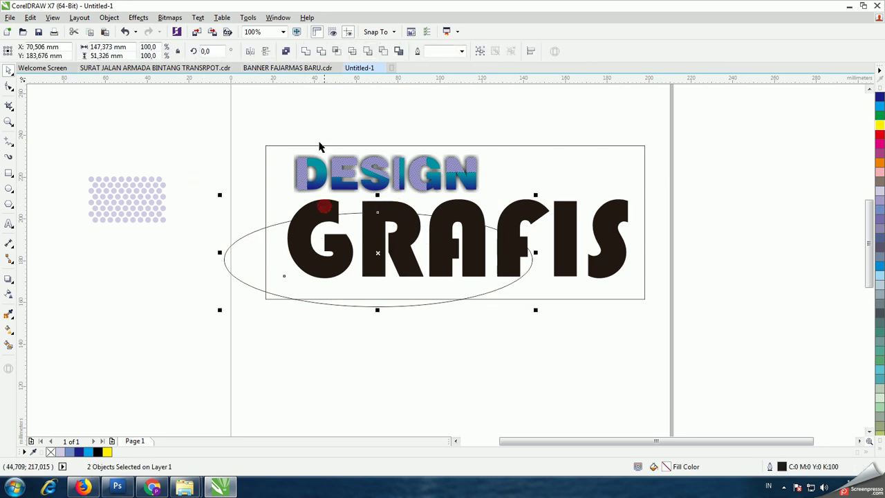
pyautogui.click(336, 55)
# Move the ellipse off the letters to the empty area below and left of the lettering
pyautogui.click(210, 132)
pyautogui.click(253, 261)
pyautogui.moveTo(253, 260); pyautogui.dragTo(117, 352)
# Fill the intersected lower parts of the letters G, R, A and F with yellow
pyautogui.click(298, 254)
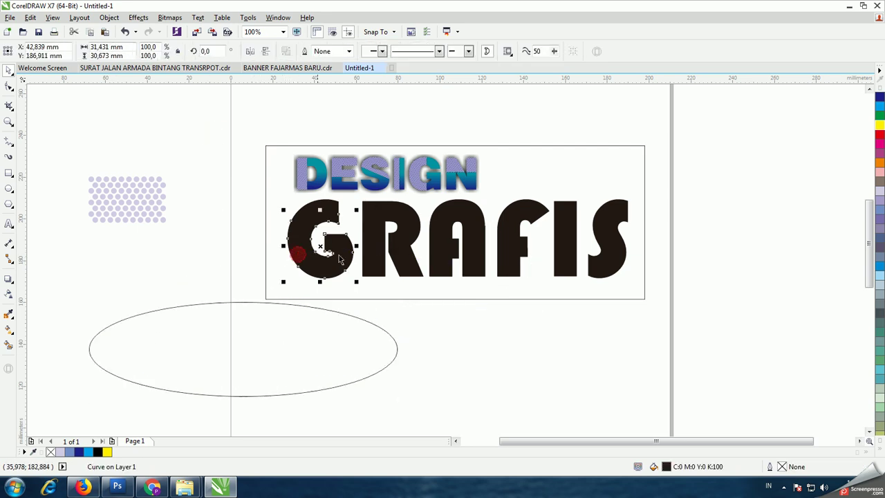
pyautogui.click(880, 126)
pyautogui.click(405, 253)
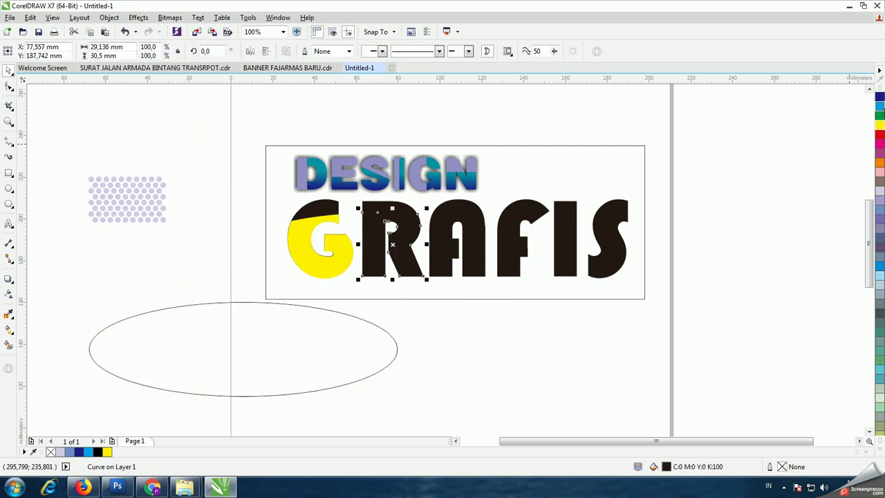
pyautogui.click(879, 127)
pyautogui.click(453, 250)
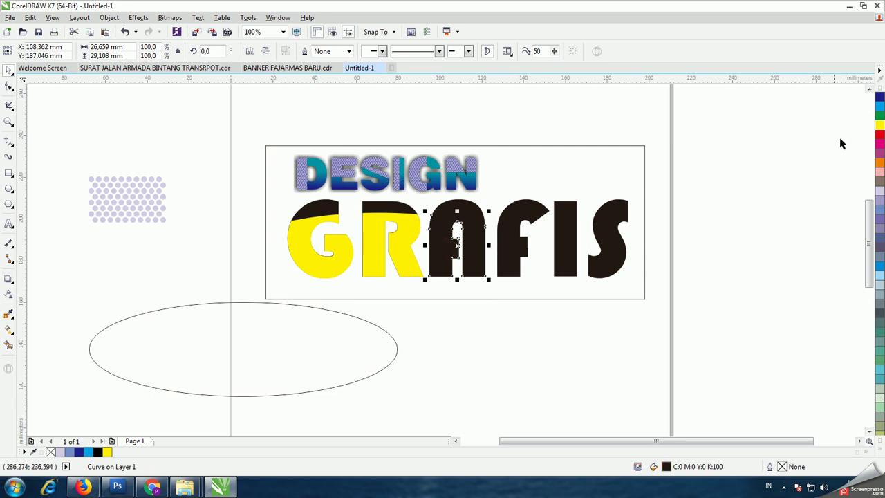
pyautogui.click(880, 126)
pyautogui.click(512, 257)
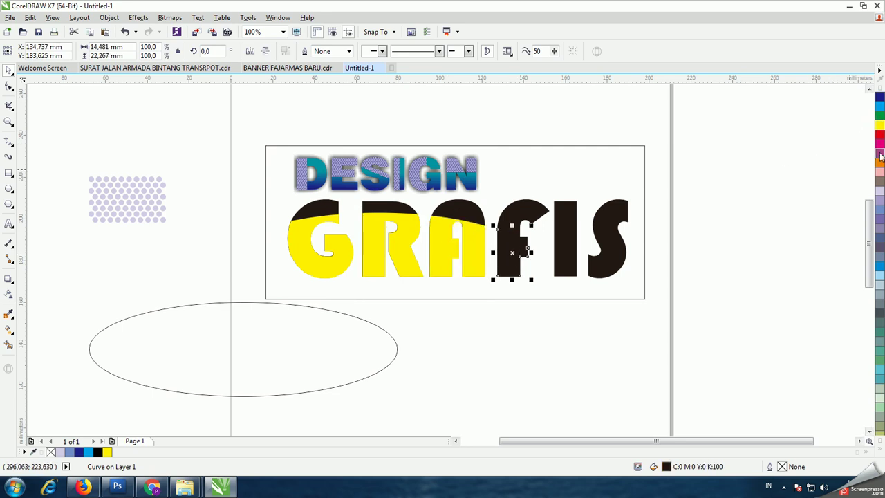
pyautogui.click(879, 127)
# Group all the dots of the pattern beside the page into one object
pyautogui.click(520, 333)
pyautogui.click(140, 205)
pyautogui.moveTo(132, 230); pyautogui.dragTo(77, 257)
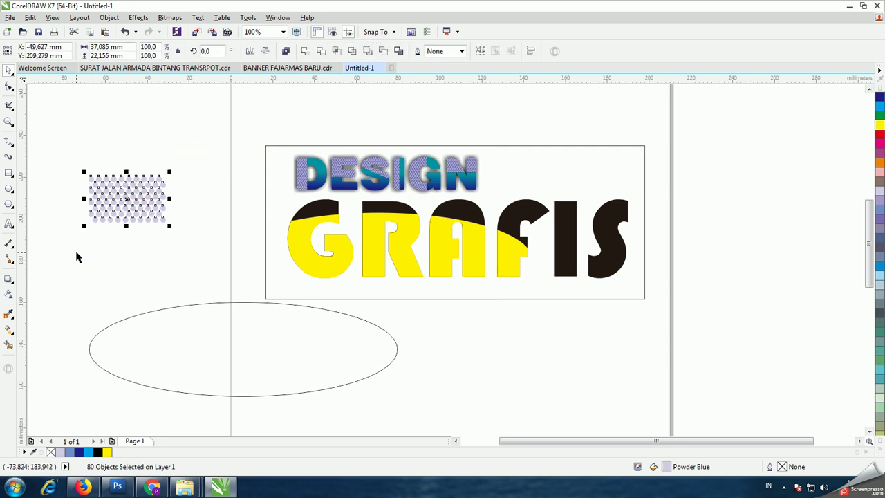
pyautogui.hotkey('ctrl', 'g')
# Try to PowerClip the dot group inside the yellow part of the letter G
pyautogui.rightClick(141, 197)
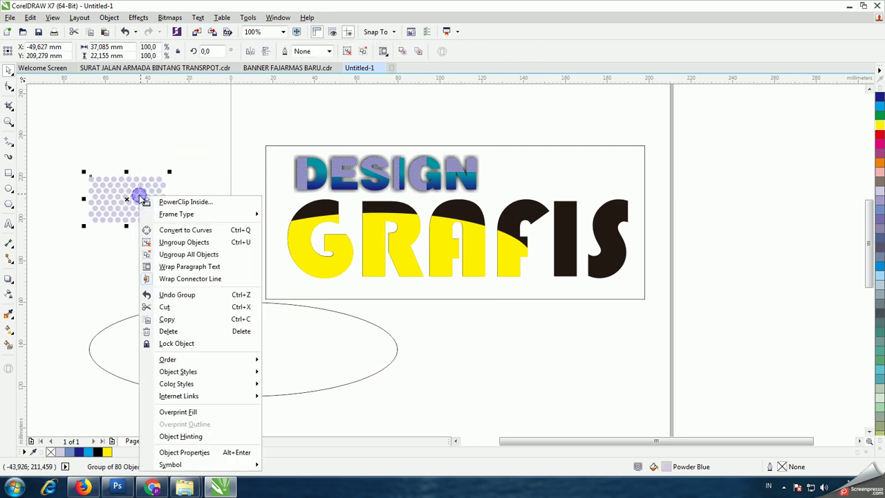
pyautogui.click(186, 201)
pyautogui.click(309, 243)
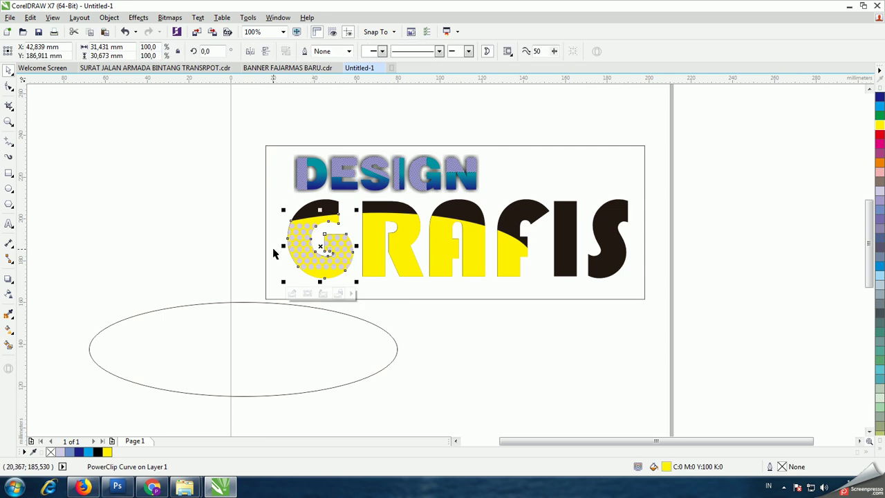
pyautogui.hotkey('ctrl', 'z')
pyautogui.click(146, 245)
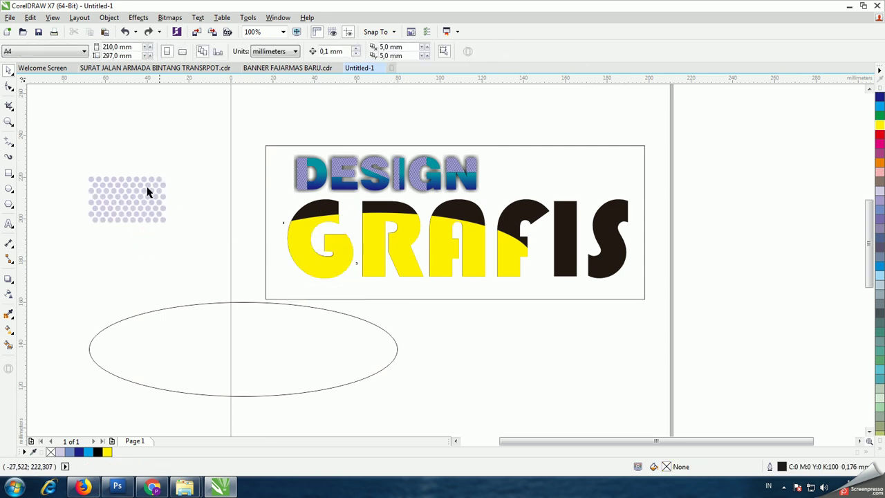
# Duplicate the dot group directly below itself to continue the pattern, and group the two copies
pyautogui.scroll(1, 116, 209)
pyautogui.moveTo(232, 135); pyautogui.dragTo(75, 251)
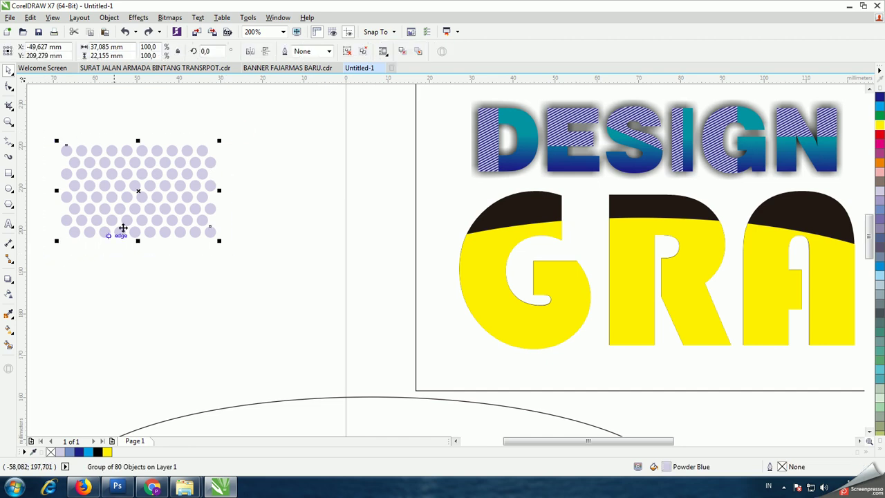
pyautogui.moveTo(137, 194); pyautogui.dragTo(122, 286)
pyautogui.moveTo(262, 121); pyautogui.dragTo(39, 369)
pyautogui.hotkey('ctrl', 'g')
# Rotate the doubled dot pattern to 270°
pyautogui.click(134, 253)
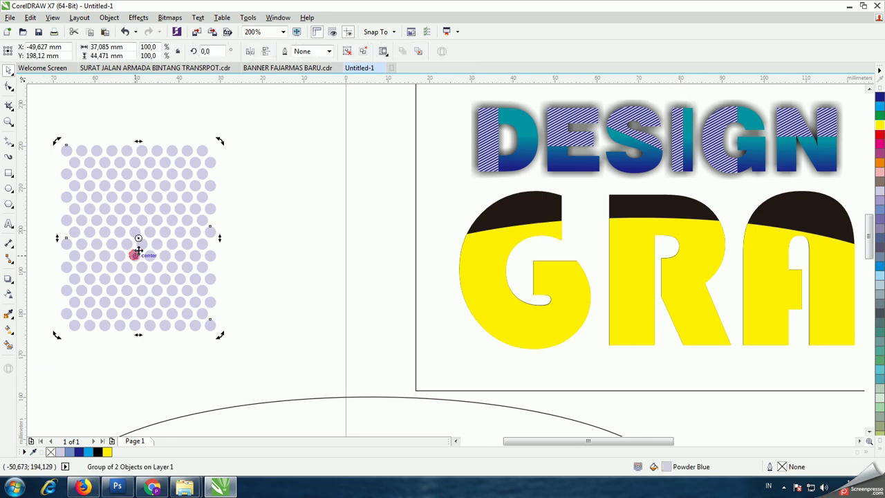
pyautogui.moveTo(220, 146); pyautogui.dragTo(226, 325)
pyautogui.click(182, 240)
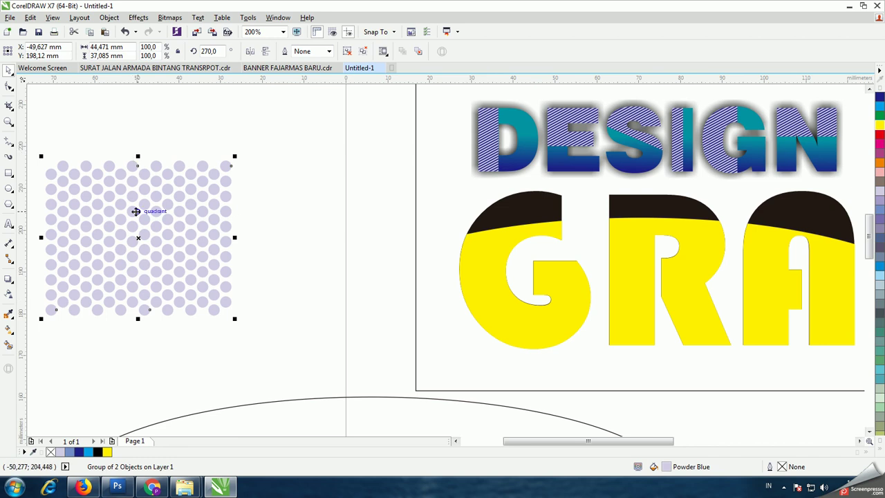
# Try to PowerClip the doubled, rotated dot pattern inside the yellow part of the letter G
pyautogui.rightClick(133, 200)
pyautogui.click(163, 206)
pyautogui.click(501, 294)
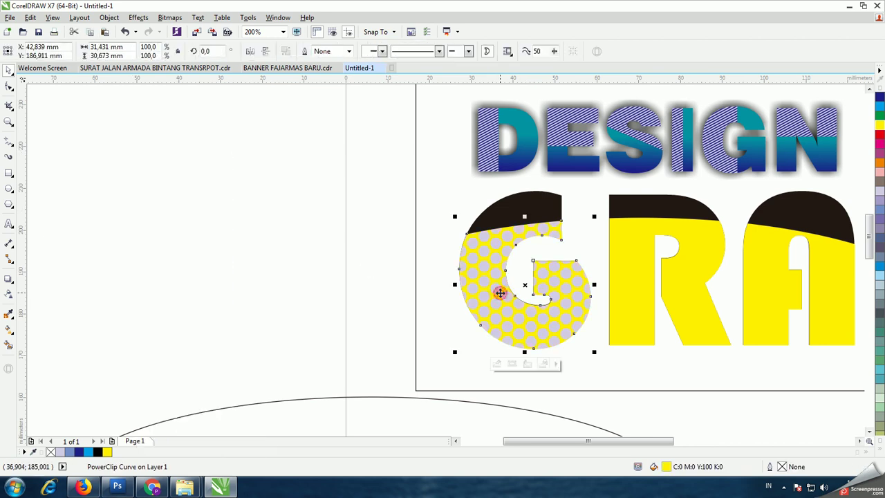
pyautogui.scroll(-2, 499, 293)
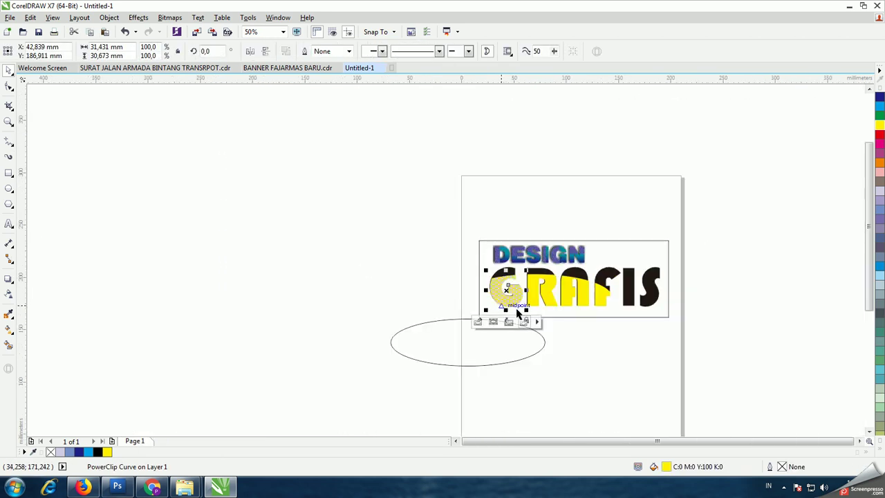
pyautogui.hotkey('ctrl', 'z')
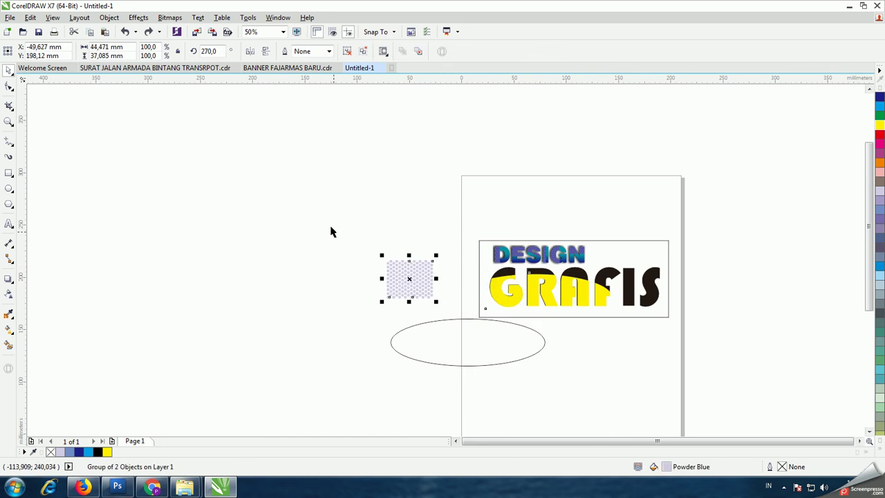
# Enlarge the dot pattern to about 50.3 × 41.9 mm and fill it with orange
pyautogui.moveTo(379, 256)
pyautogui.mouseDown()
pyautogui.moveTo(367, 251)
pyautogui.moveTo(375, 250)
pyautogui.mouseUp()
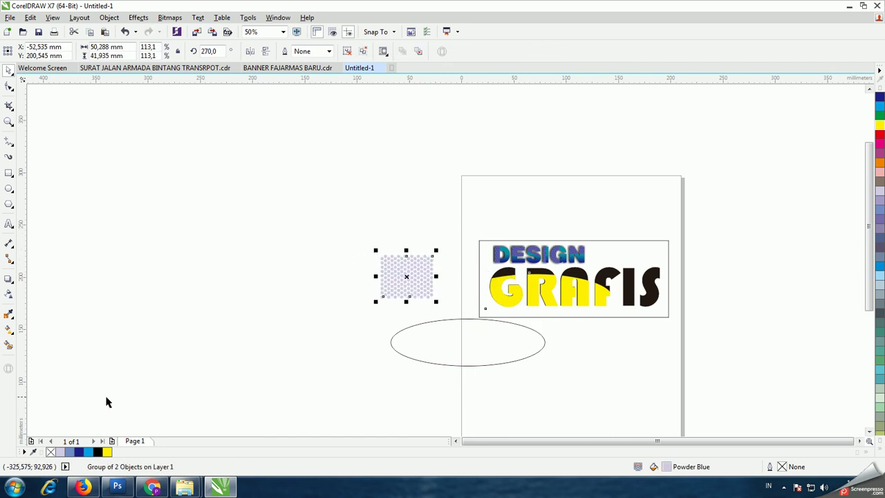
pyautogui.click(879, 165)
# Place five copies of the orange dot pattern in the empty area left of the page
pyautogui.moveTo(416, 275); pyautogui.dragTo(242, 265)
pyautogui.click(330, 170)
# PowerClip one orange dot pattern inside the yellow part of the letter G and another inside that of the letter R
pyautogui.click(331, 210)
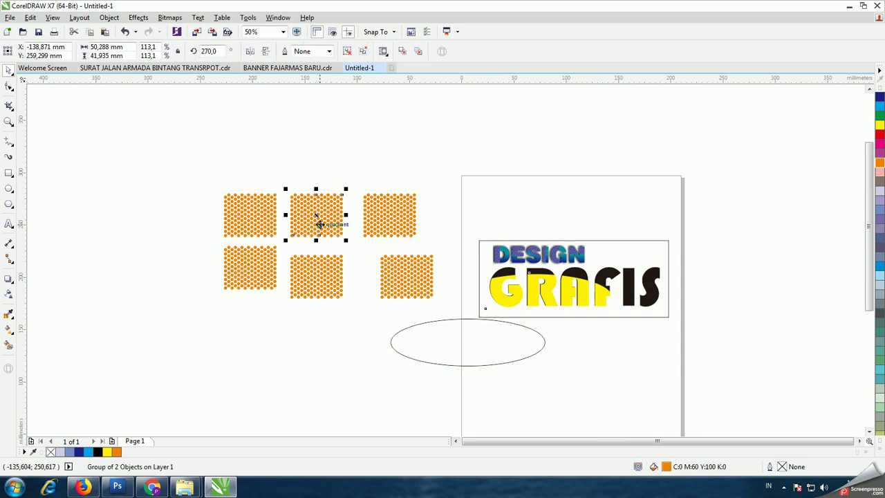
pyautogui.rightClick(339, 200)
pyautogui.click(462, 269)
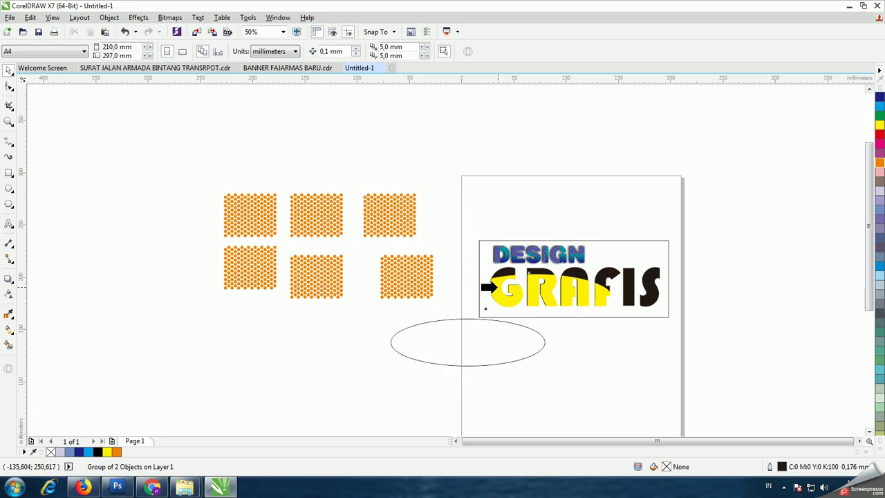
pyautogui.click(483, 286)
pyautogui.click(392, 223)
pyautogui.rightClick(394, 201)
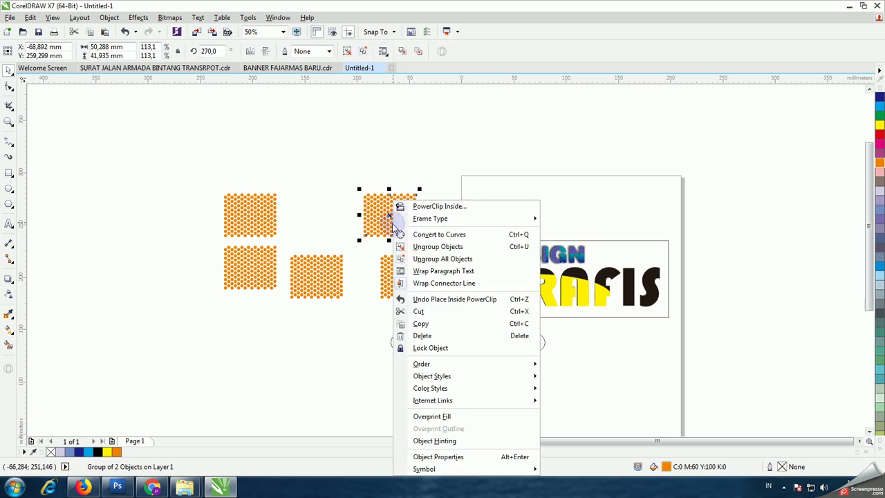
pyautogui.click(433, 206)
pyautogui.click(522, 287)
# PowerClip one orange dot pattern inside the yellow part of the letter A and another inside that of the letter F
pyautogui.click(391, 262)
pyautogui.rightClick(392, 263)
pyautogui.click(426, 233)
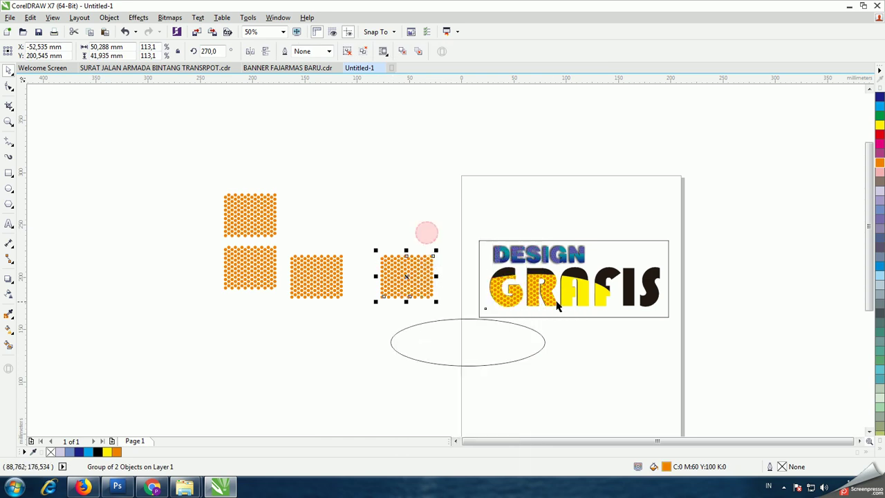
pyautogui.rightClick(419, 266)
pyautogui.click(441, 209)
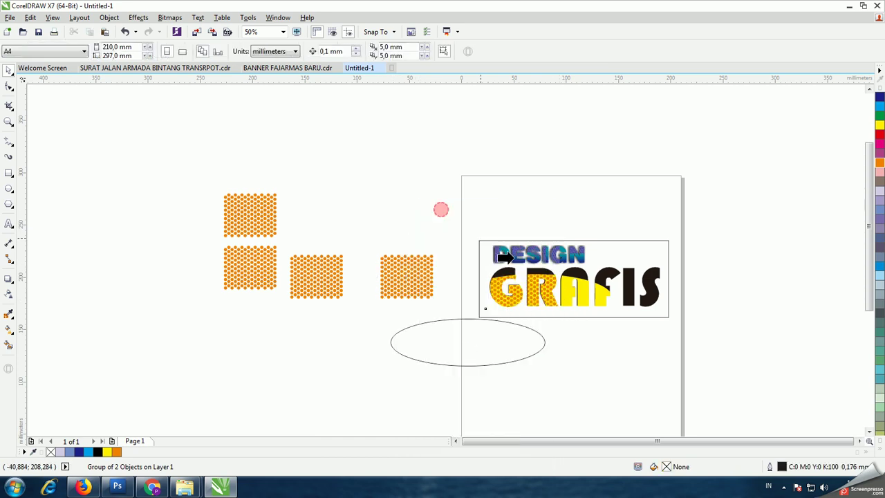
pyautogui.click(562, 292)
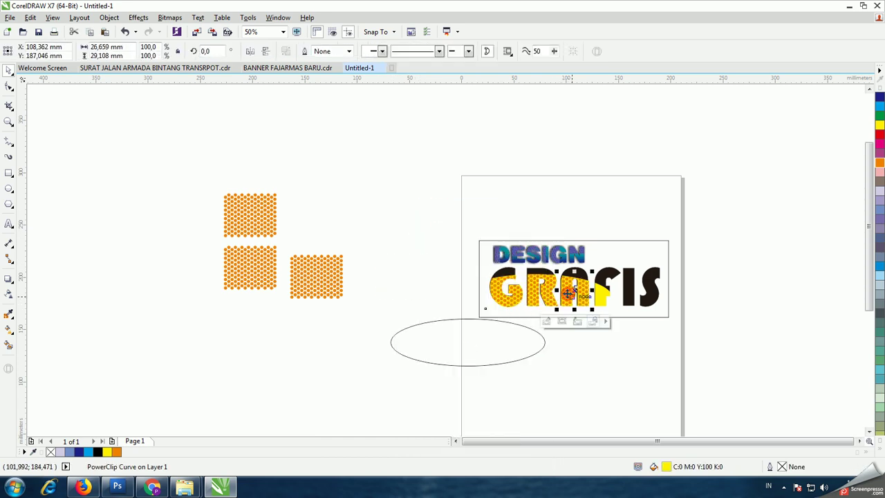
pyautogui.click(317, 278)
pyautogui.rightClick(317, 277)
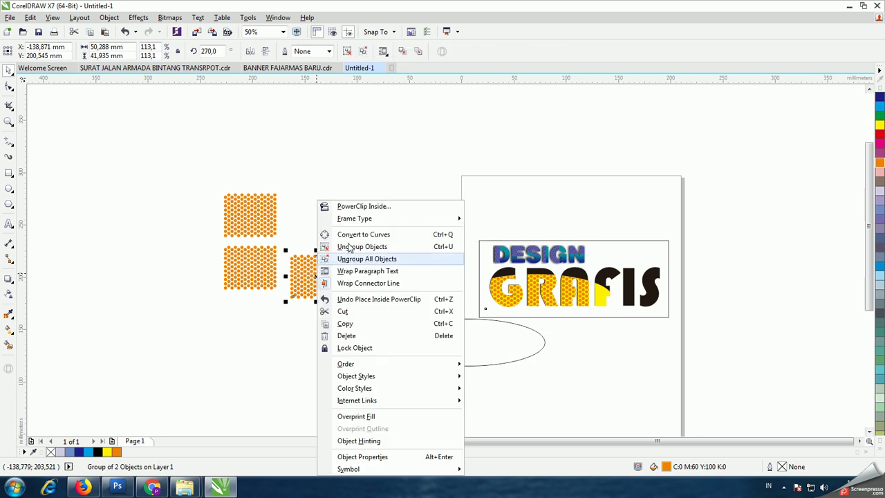
pyautogui.click(364, 206)
pyautogui.click(593, 292)
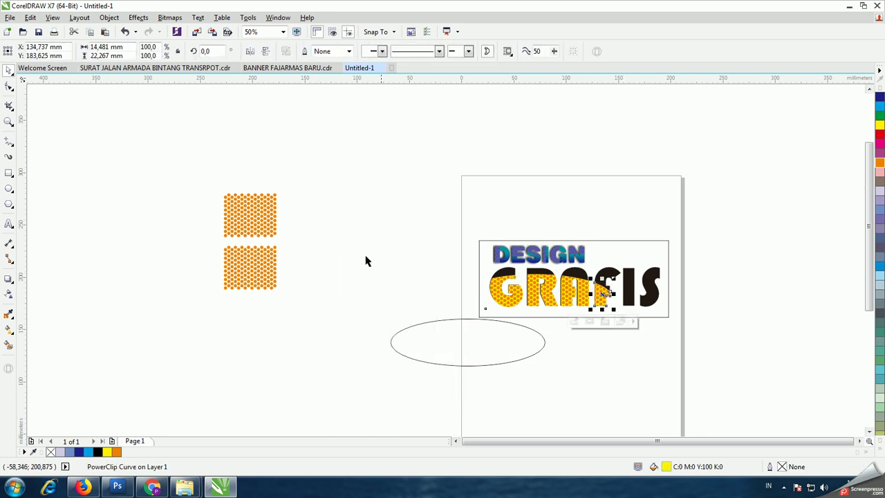
# Delete the two leftover orange dot patterns beside the page
pyautogui.click(274, 262)
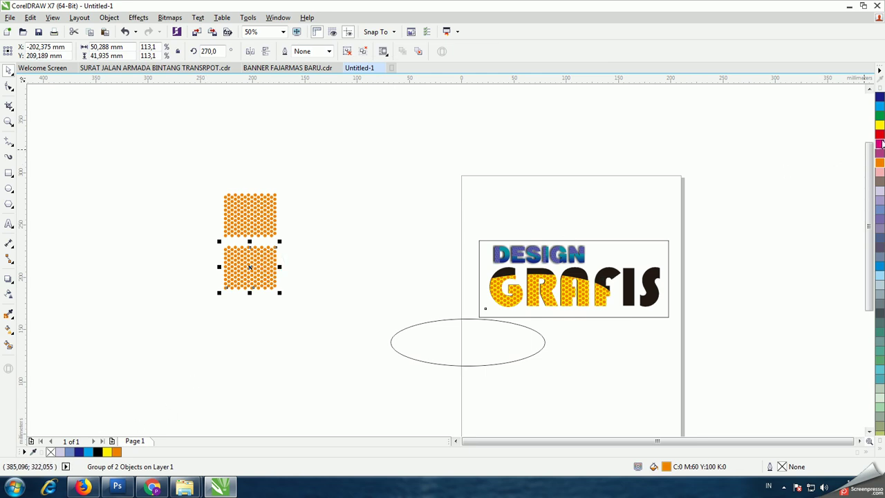
pyautogui.click(789, 208)
pyautogui.moveTo(332, 174); pyautogui.dragTo(162, 343)
pyautogui.press('Delete')
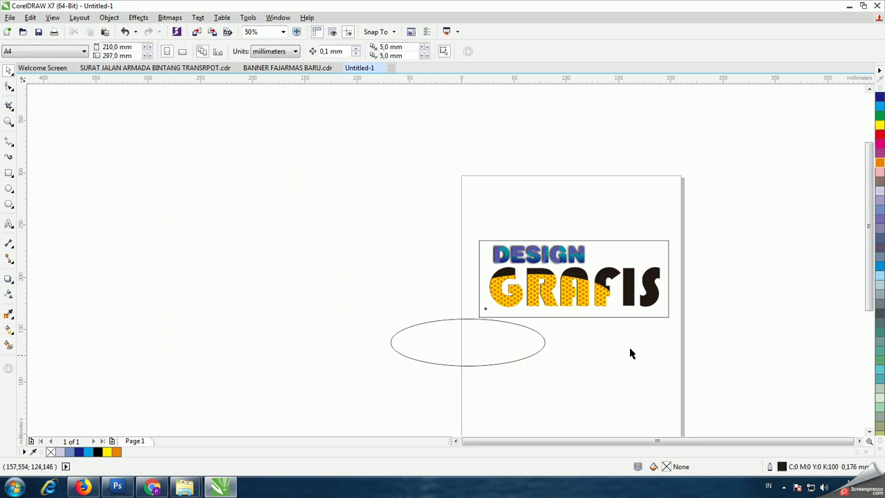
# Delete the ellipse and fill the rectangle behind the DESIGN GRAFIS text with red
pyautogui.click(640, 262)
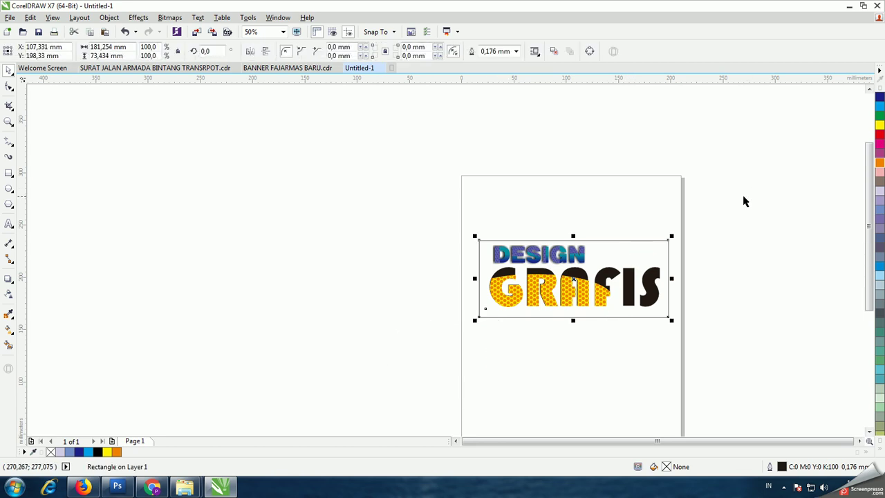
pyautogui.click(879, 134)
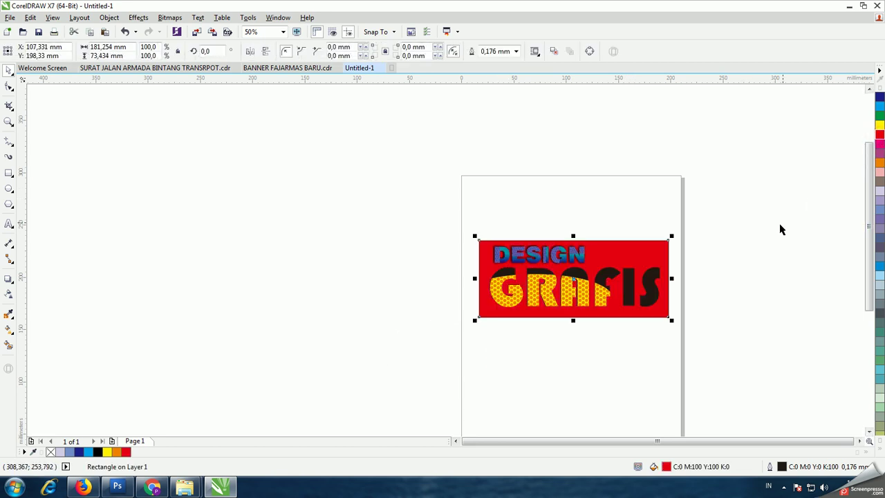
pyautogui.click(362, 279)
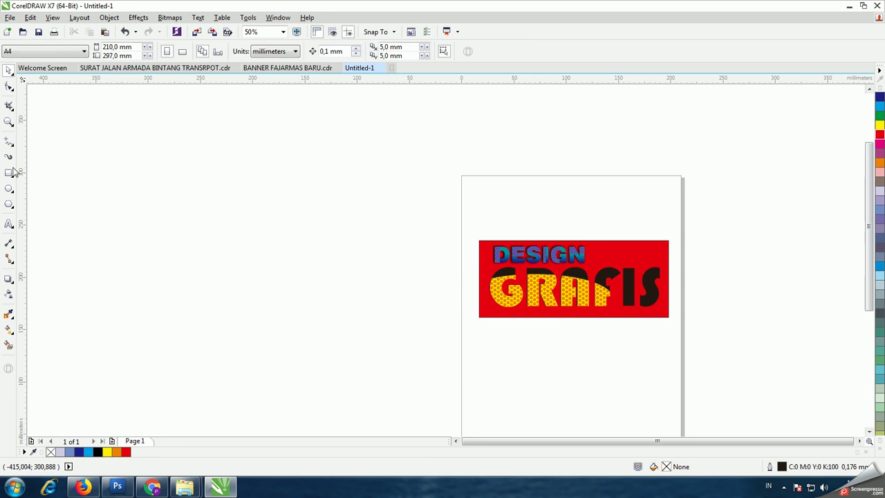
# Recolour the upper part of the letter G, trying blue first and then red
pyautogui.click(8, 123)
pyautogui.moveTo(464, 234); pyautogui.dragTo(690, 331)
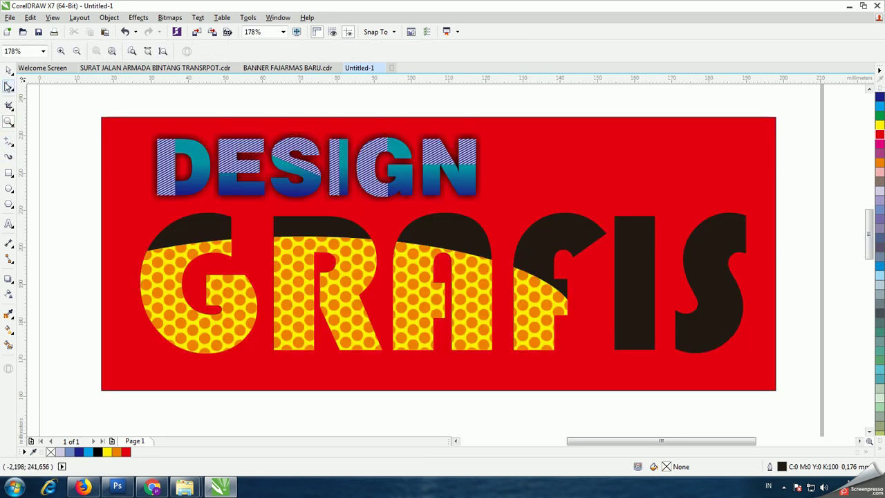
pyautogui.click(9, 70)
pyautogui.click(206, 222)
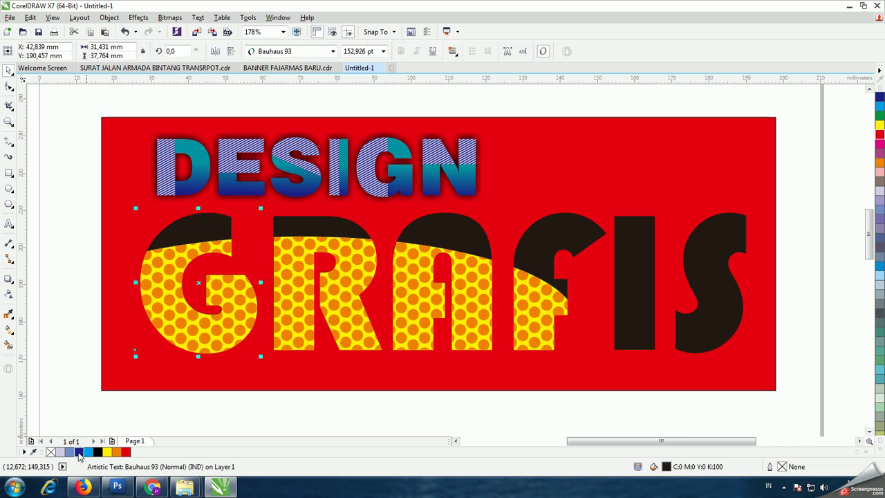
pyautogui.click(79, 452)
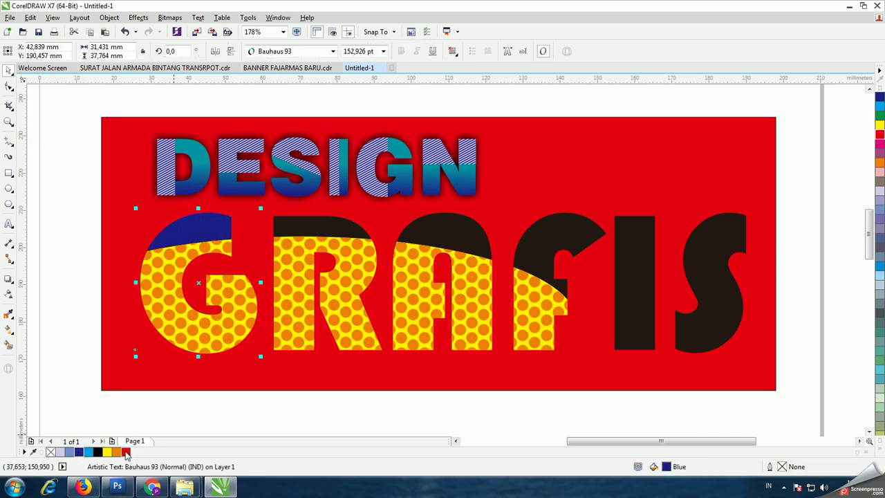
pyautogui.click(126, 453)
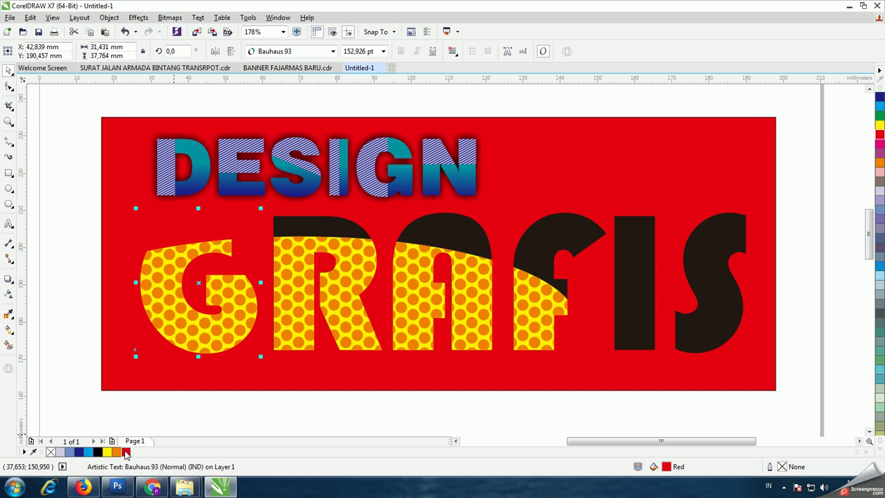
# Try yellow, magenta, orange and green fills on the upper part of the letter G, ending on black
pyautogui.click(879, 125)
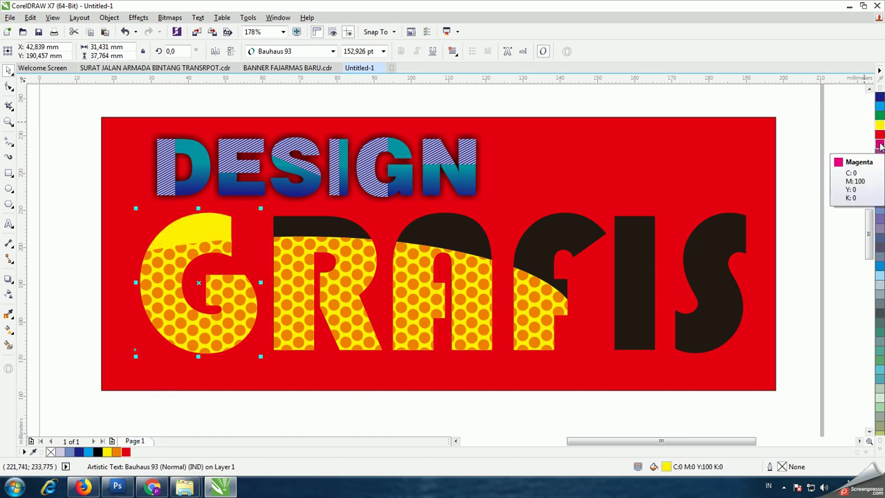
pyautogui.click(880, 144)
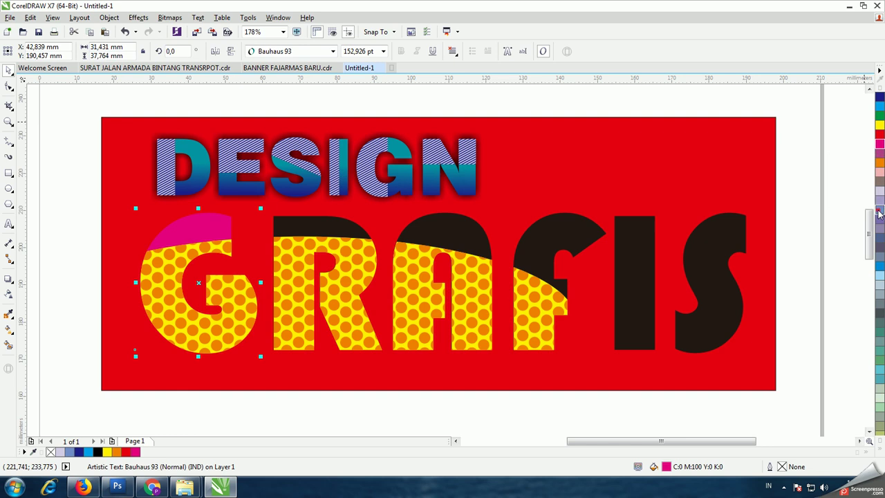
pyautogui.click(881, 161)
pyautogui.click(880, 166)
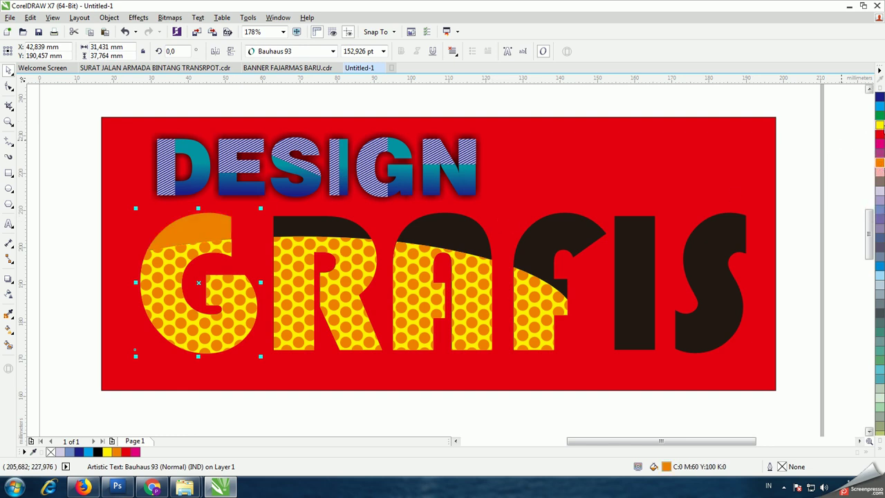
pyautogui.click(880, 125)
pyautogui.click(880, 116)
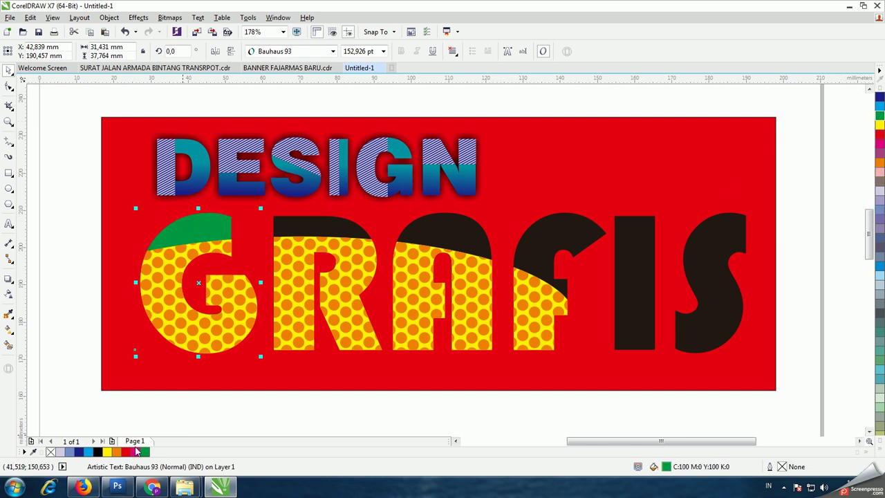
pyautogui.click(97, 452)
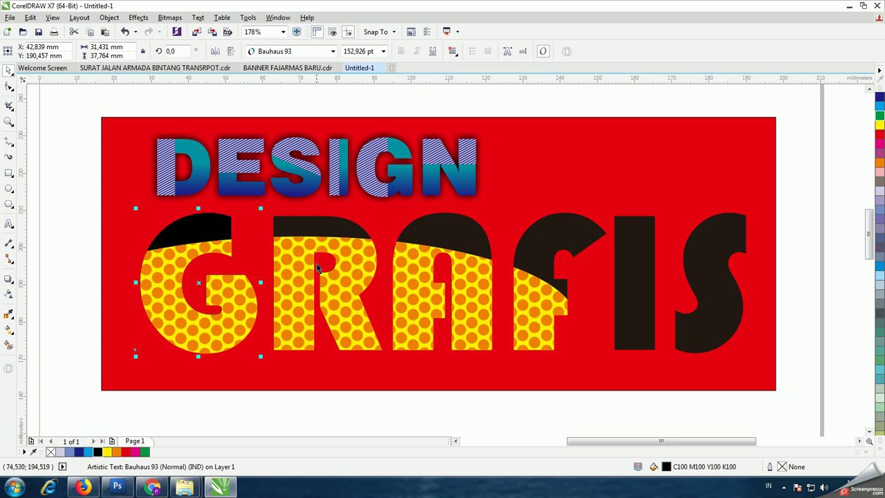
pyautogui.click(637, 265)
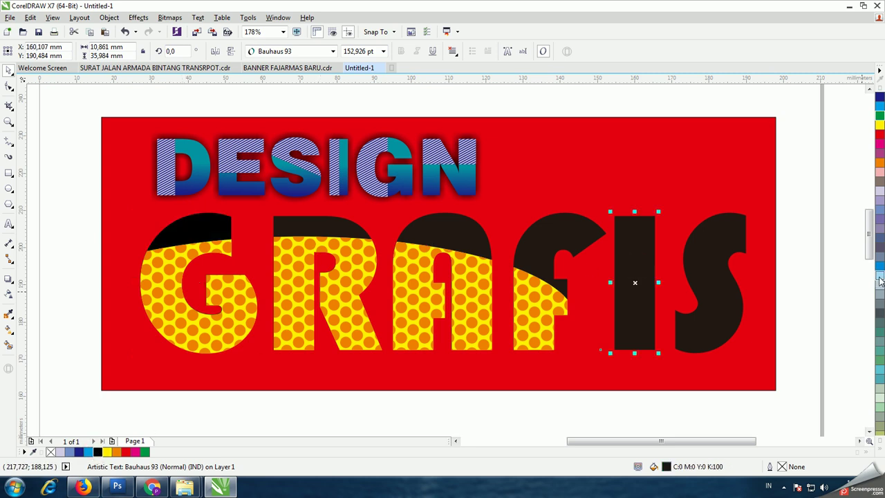
pyautogui.click(816, 260)
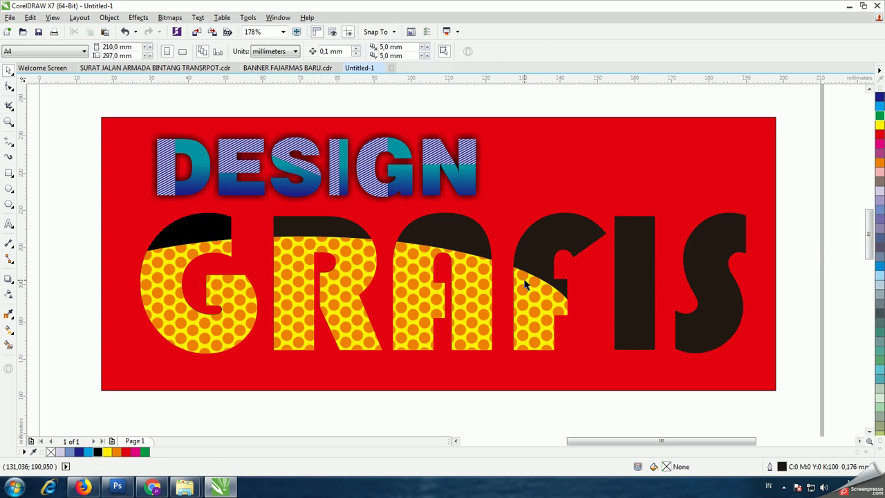
# Apply an upward gradient from yellow to near-black (#2B2626) to the dotted lower part of the letter G
pyautogui.click(237, 309)
pyautogui.click(143, 280)
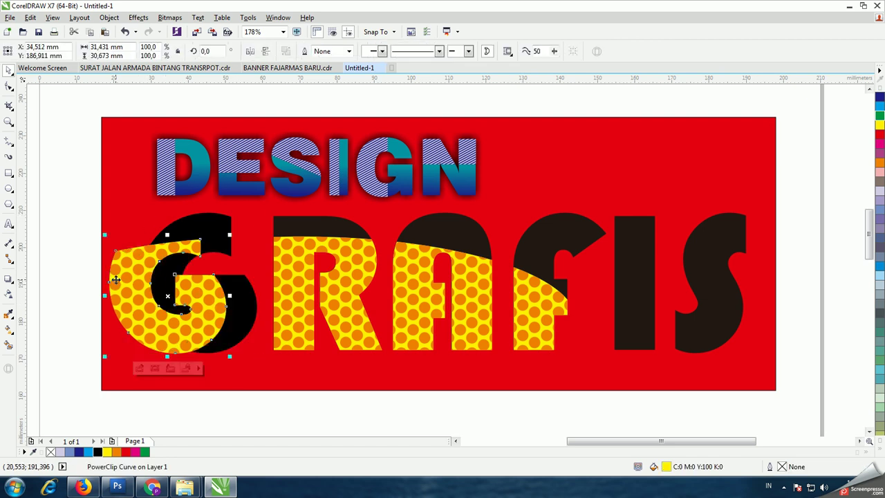
pyautogui.click(9, 293)
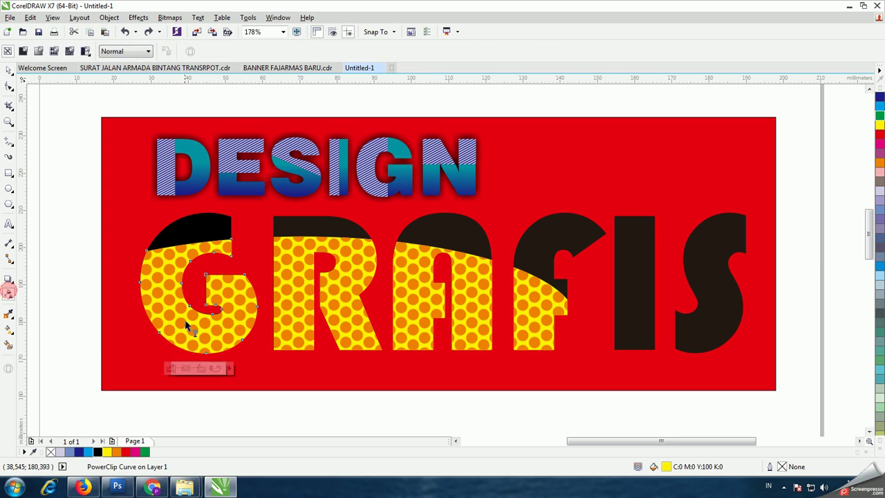
pyautogui.moveTo(198, 346); pyautogui.dragTo(206, 256)
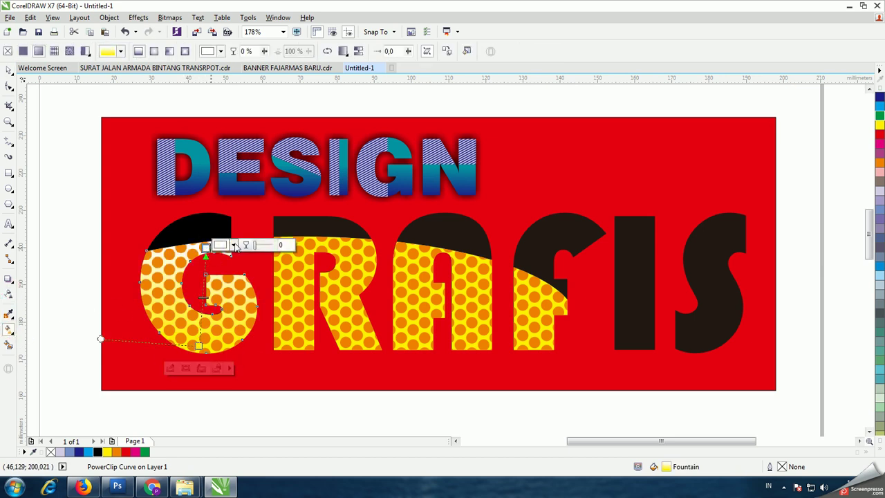
pyautogui.click(234, 245)
pyautogui.moveTo(221, 300); pyautogui.dragTo(229, 350)
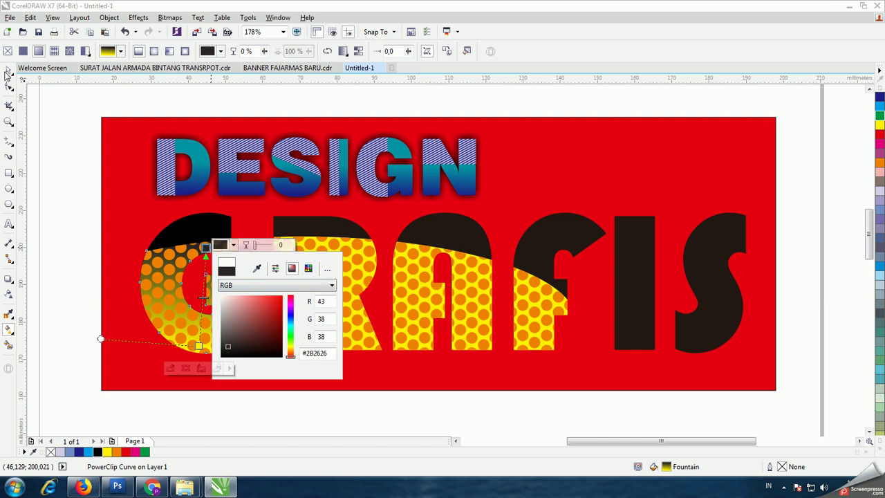
pyautogui.moveTo(199, 345); pyautogui.dragTo(296, 346)
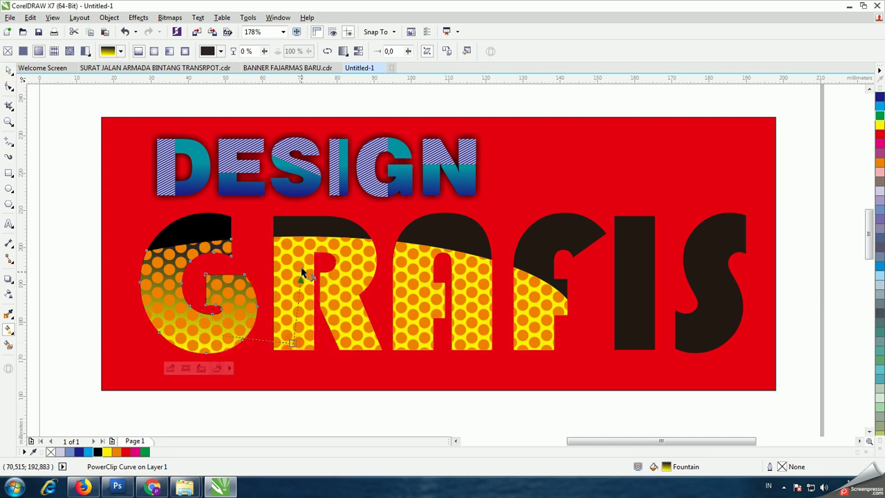
pyautogui.moveTo(302, 254); pyautogui.dragTo(301, 247)
# Apply an upward gradient from yellow to near-black (#211E1E) to the dotted lower part of the letter R
pyautogui.click(343, 325)
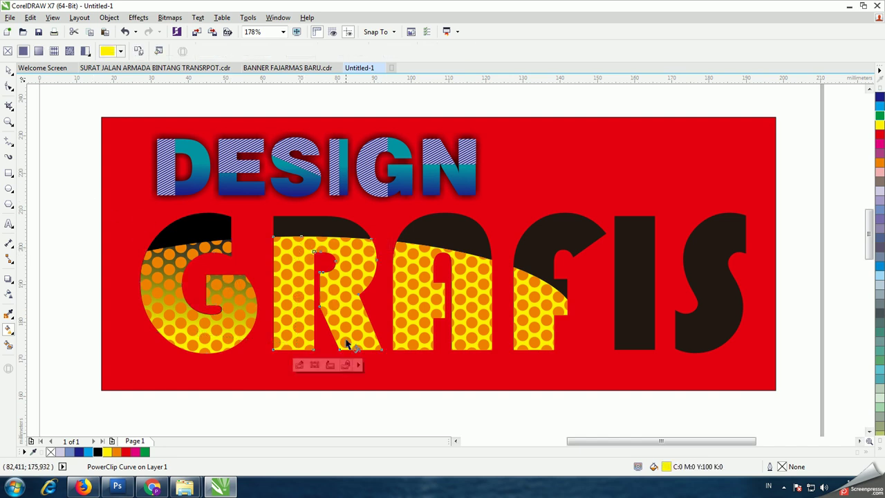
pyautogui.click(332, 254)
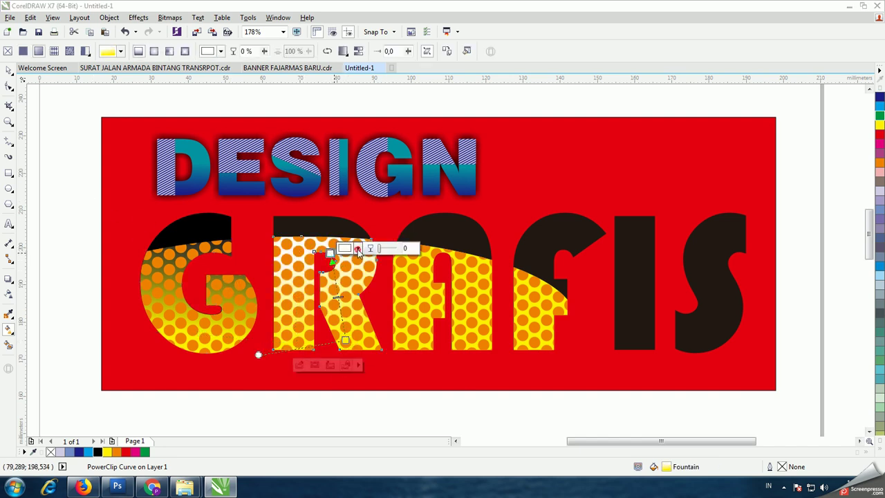
pyautogui.click(331, 255)
pyautogui.click(352, 358)
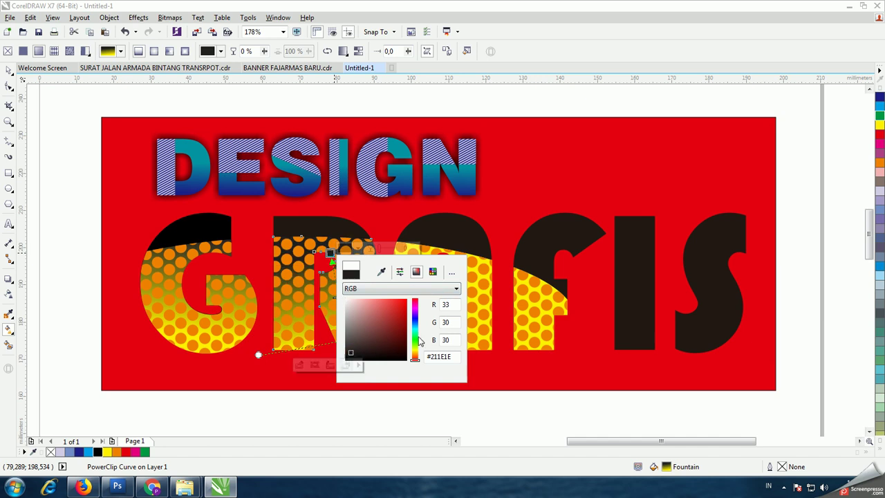
# Apply an upward gradient from yellow to dark grey (#474141) to the dotted lower part of the letter A
pyautogui.moveTo(461, 344); pyautogui.dragTo(465, 261)
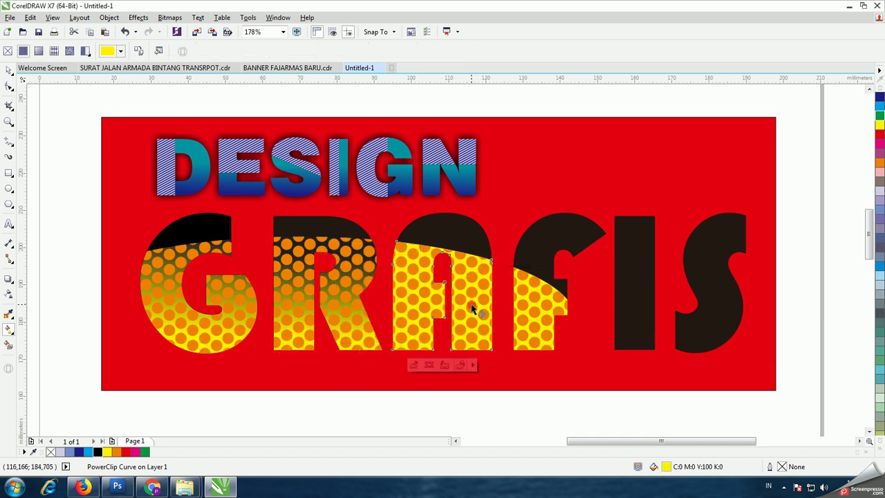
pyautogui.moveTo(467, 350); pyautogui.dragTo(462, 262)
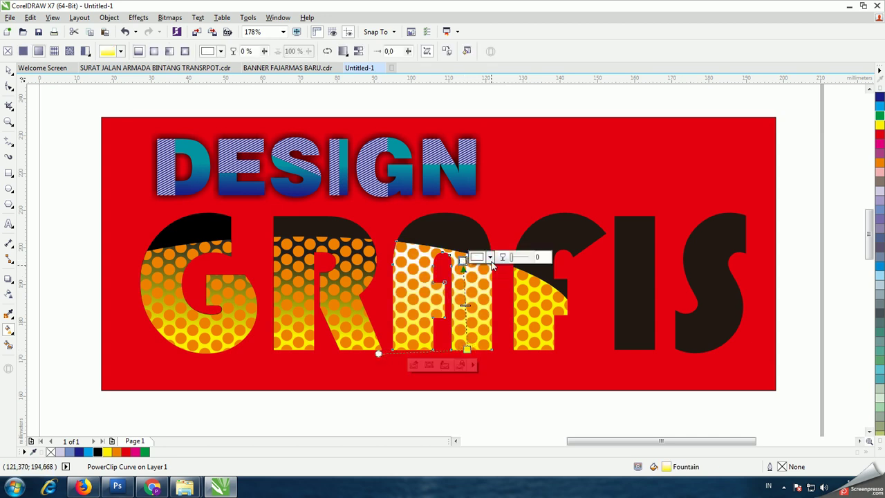
pyautogui.click(493, 260)
pyautogui.click(482, 356)
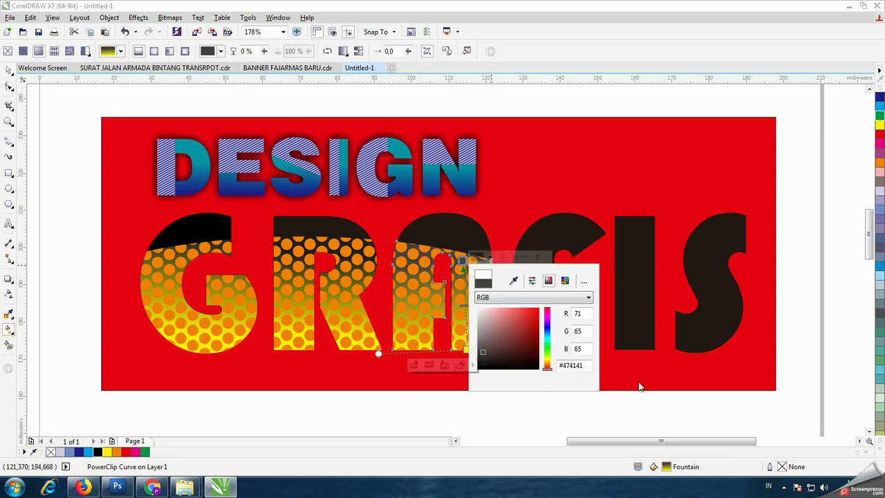
pyautogui.click(632, 384)
# Apply an upward gradient from yellow to near-black to the dotted lower part of the letter F
pyautogui.moveTo(533, 349); pyautogui.dragTo(539, 300)
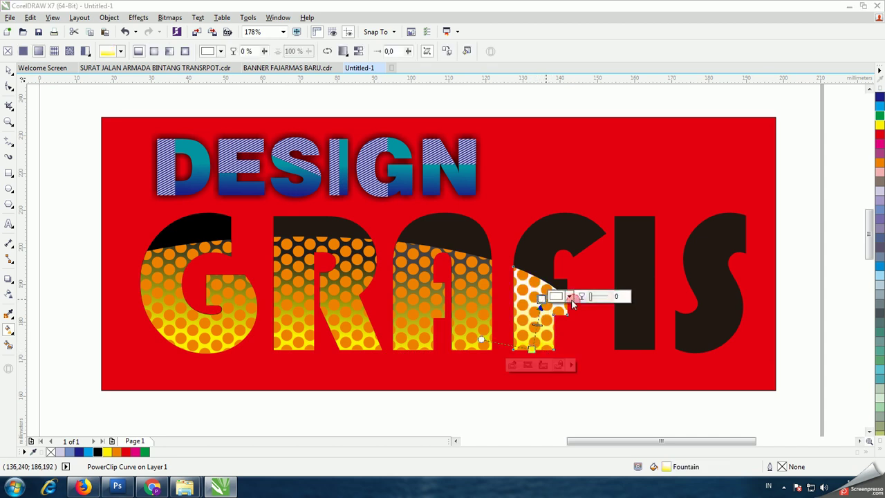
pyautogui.click(573, 298)
pyautogui.click(564, 406)
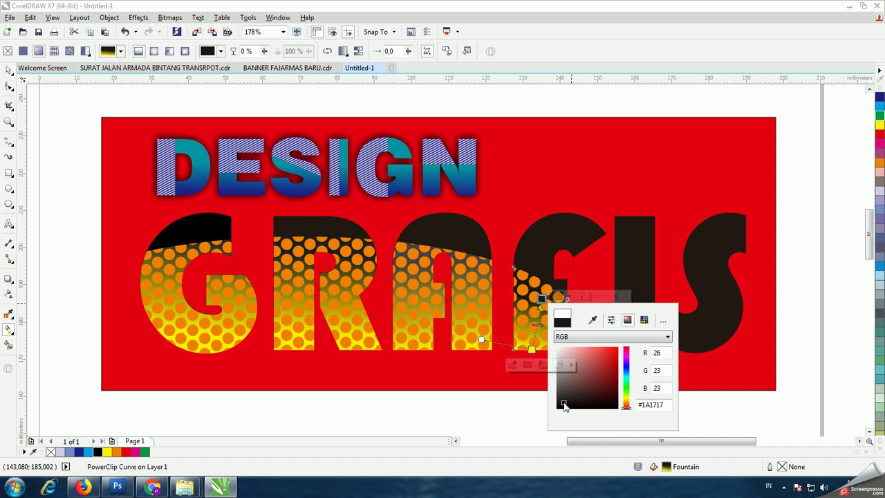
pyautogui.moveTo(563, 406)
pyautogui.mouseDown()
pyautogui.moveTo(564, 394)
pyautogui.moveTo(592, 398)
pyautogui.mouseUp()
pyautogui.click(8, 70)
pyautogui.click(32, 119)
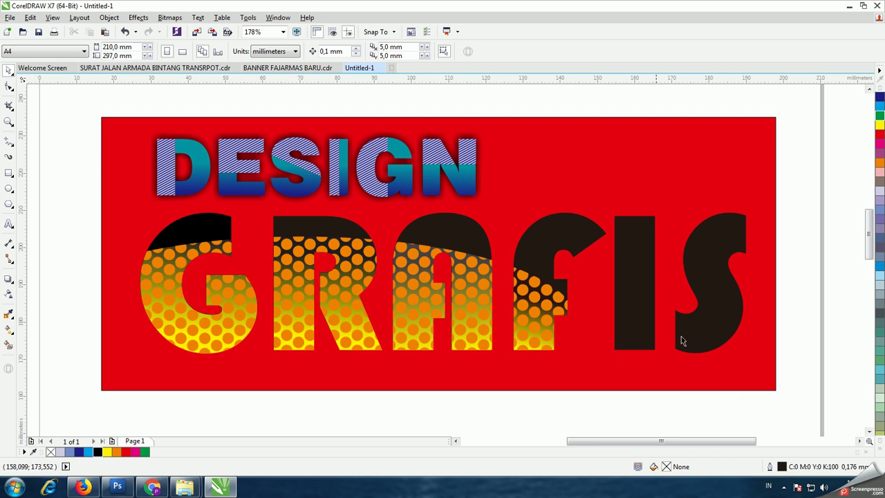
# Fill the letters I and S of GRAFIS with yellow
pyautogui.click(645, 259)
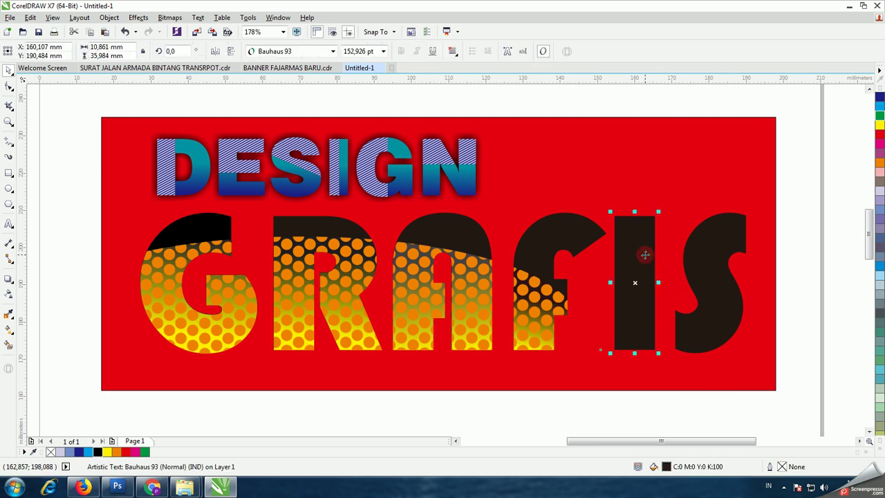
pyautogui.click(879, 125)
pyautogui.click(715, 241)
pyautogui.click(880, 125)
pyautogui.click(833, 211)
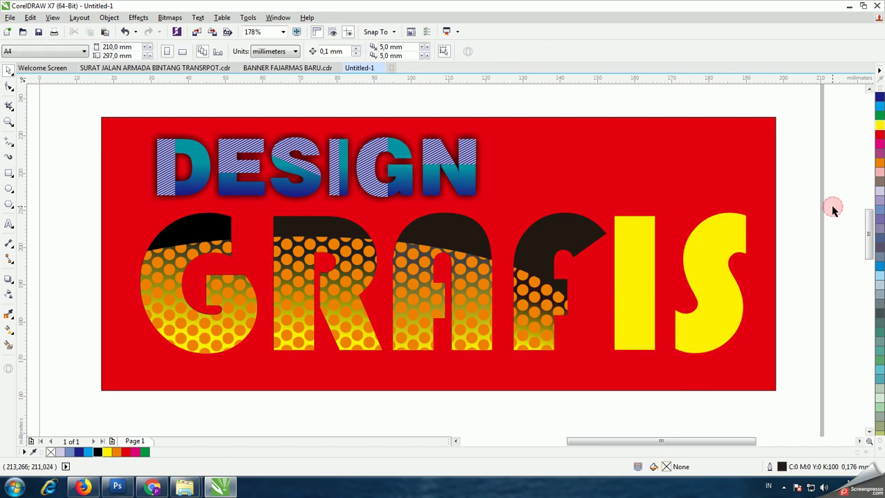
# Fill the upper parts of the letters F, A, R and G with yellow
pyautogui.click(579, 231)
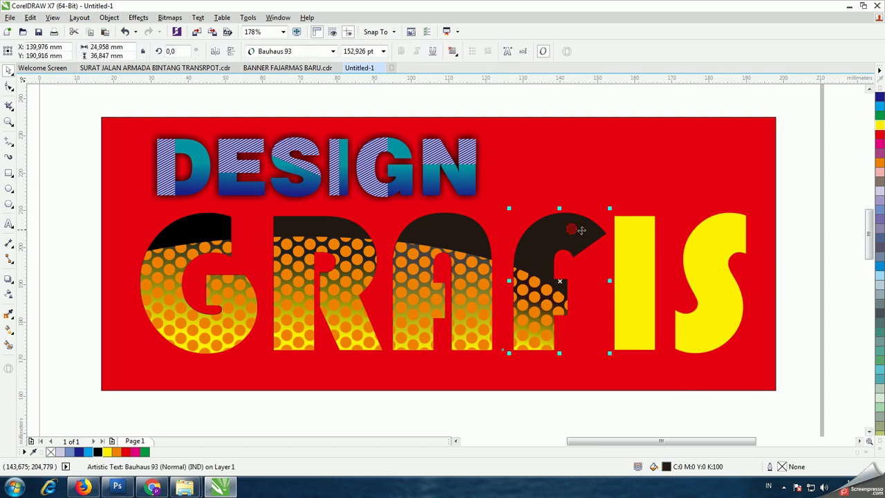
pyautogui.click(879, 125)
pyautogui.click(811, 191)
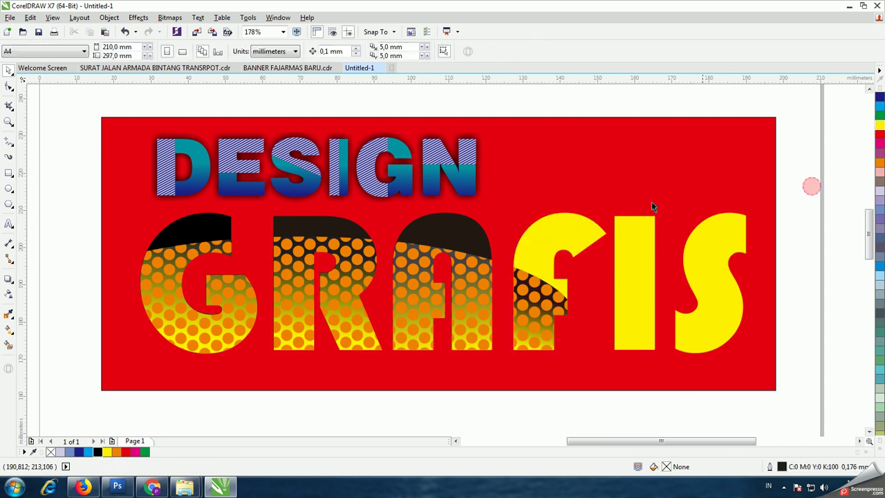
pyautogui.click(478, 234)
pyautogui.click(879, 125)
pyautogui.click(352, 235)
pyautogui.click(879, 125)
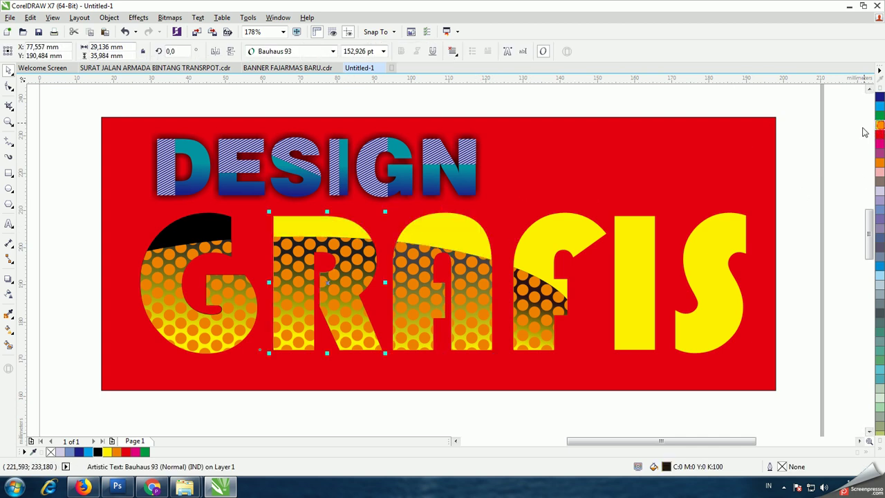
pyautogui.click(222, 234)
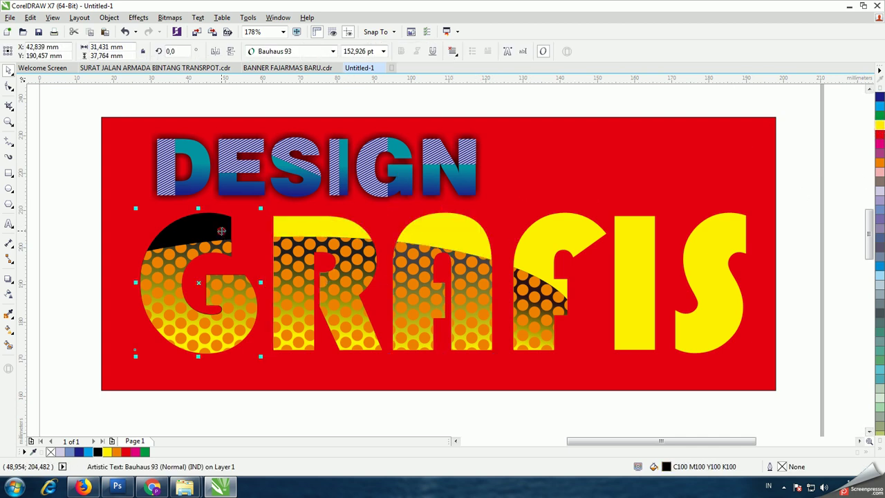
pyautogui.click(880, 125)
# Duplicate the six yellow GRAFIS letters with the copies offset about 1.3 mm right and 1.5 mm up
pyautogui.click(707, 264)
pyautogui.keyDown('shift'); pyautogui.click(631, 243); pyautogui.keyUp('shift')
pyautogui.keyDown('shift'); pyautogui.click(567, 242); pyautogui.keyUp('shift')
pyautogui.keyDown('shift'); pyautogui.click(454, 246); pyautogui.keyUp('shift')
pyautogui.keyDown('shift'); pyautogui.click(336, 237); pyautogui.keyUp('shift')
pyautogui.keyDown('shift'); pyautogui.click(222, 229); pyautogui.keyUp('shift')
pyautogui.moveTo(443, 282)
pyautogui.mouseDown()
pyautogui.moveTo(456, 283)
pyautogui.moveTo(447, 275)
pyautogui.mouseUp()
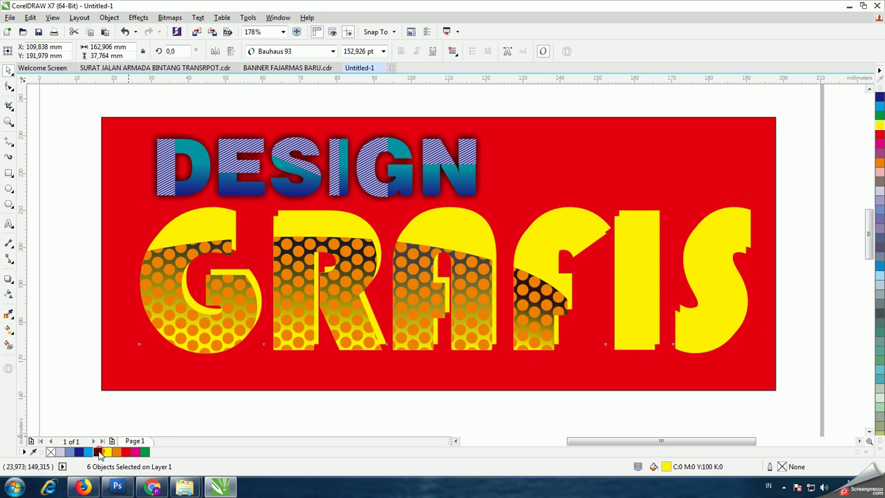
# Fill the six offset letter copies with black and place the black G copy behind the yellow G
pyautogui.click(99, 453)
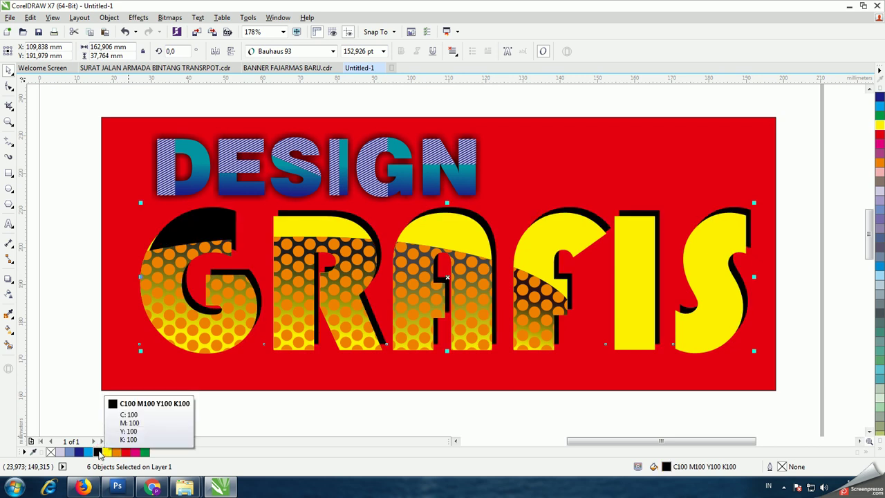
pyautogui.click(67, 270)
pyautogui.click(200, 222)
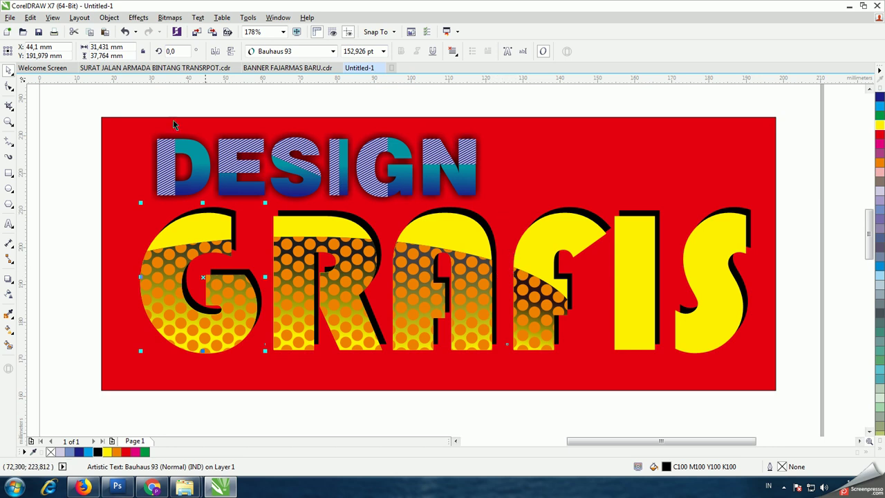
pyautogui.click(61, 156)
# Draw a circle about 11.6 mm in diameter on the red background beside the N of DESIGN
pyautogui.click(9, 189)
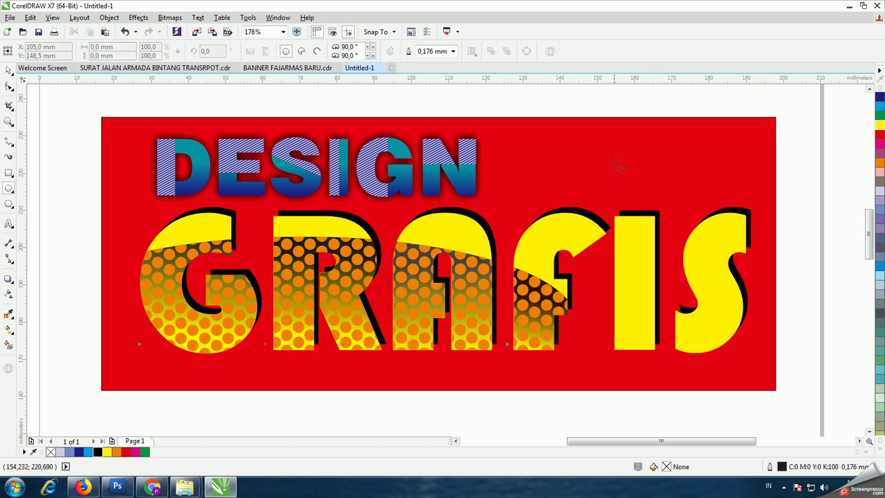
pyautogui.moveTo(509, 144); pyautogui.dragTo(546, 179)
pyautogui.scroll(3, 550, 191)
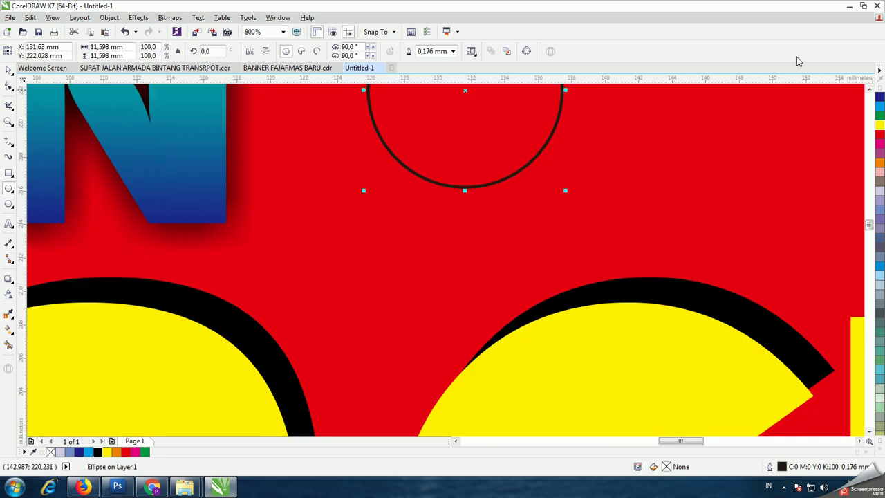
pyautogui.click(870, 90)
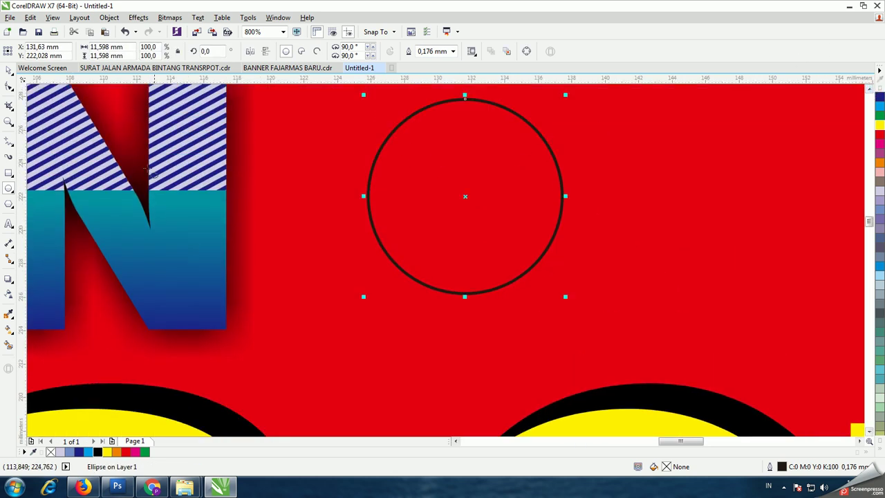
# Draw a thin rectangle about 13.6 by 1.9 mm across the circle and centre the two shapes on each other
pyautogui.click(9, 173)
pyautogui.moveTo(355, 166); pyautogui.dragTo(582, 199)
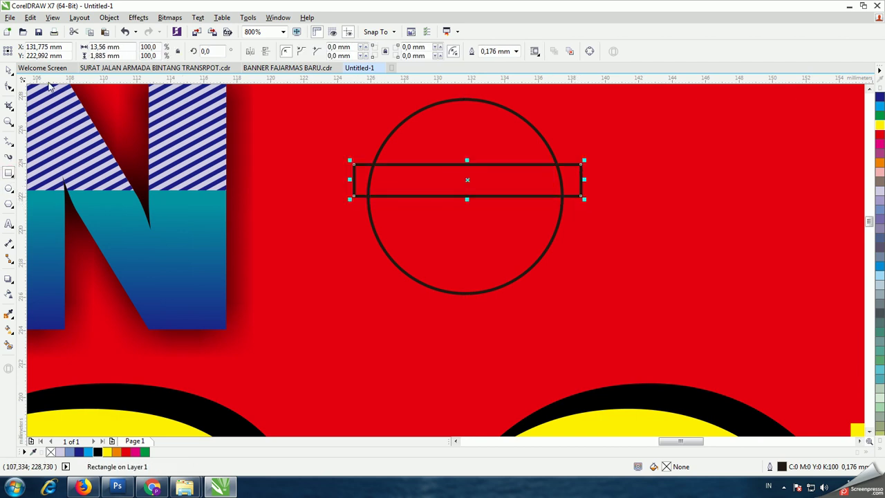
pyautogui.click(9, 70)
pyautogui.keyDown('shift'); pyautogui.click(399, 218); pyautogui.keyUp('shift')
pyautogui.press('c')
pyautogui.press('e')
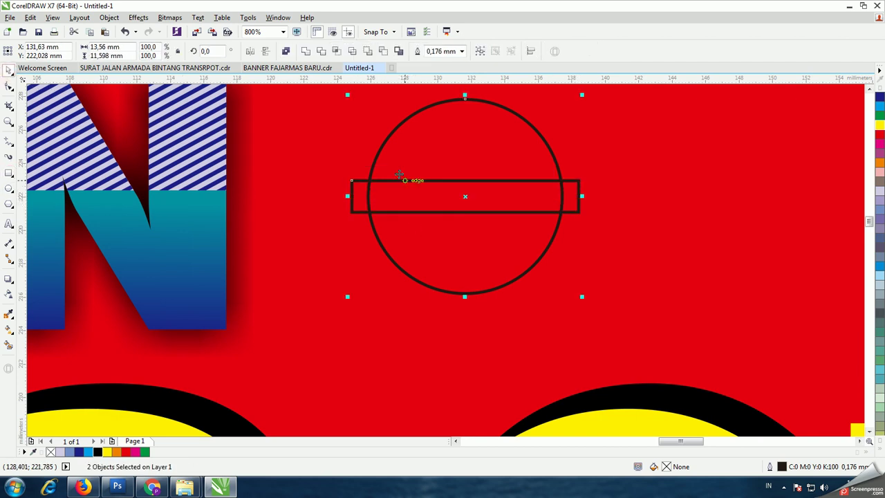
# Narrow the rectangle inside the circle symmetrically to about 8.8 mm wide and convert it to curves
pyautogui.click(413, 219)
pyautogui.click(455, 211)
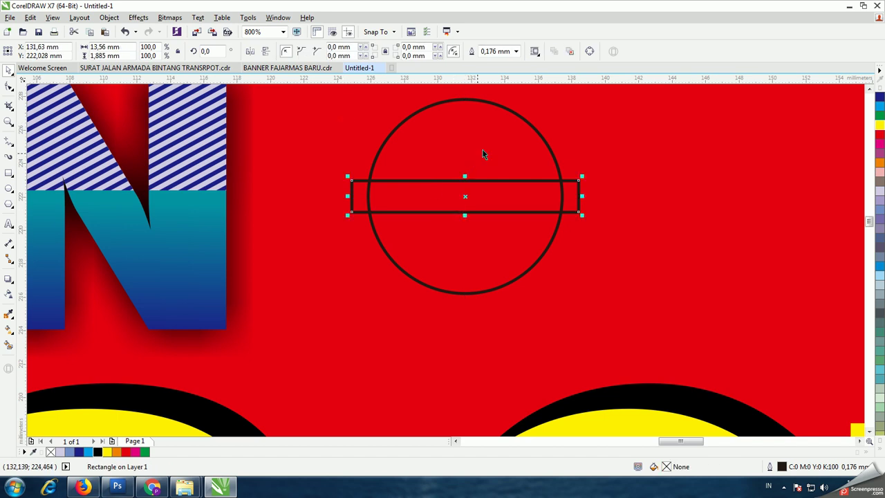
pyautogui.moveTo(582, 196); pyautogui.dragTo(545, 199)
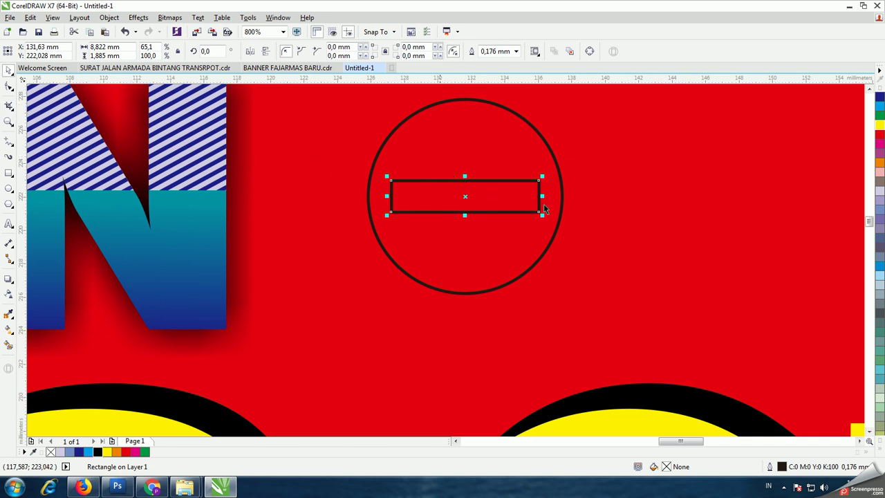
pyautogui.rightClick(461, 194)
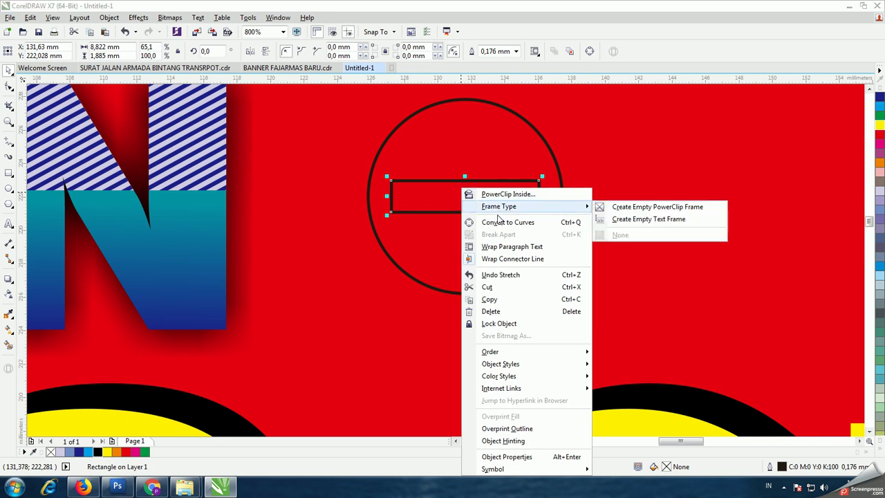
pyautogui.click(497, 220)
# Add a node at the midpoint of the converted rectangle's upper edge and another at the midpoint of its lower edge
pyautogui.click(9, 121)
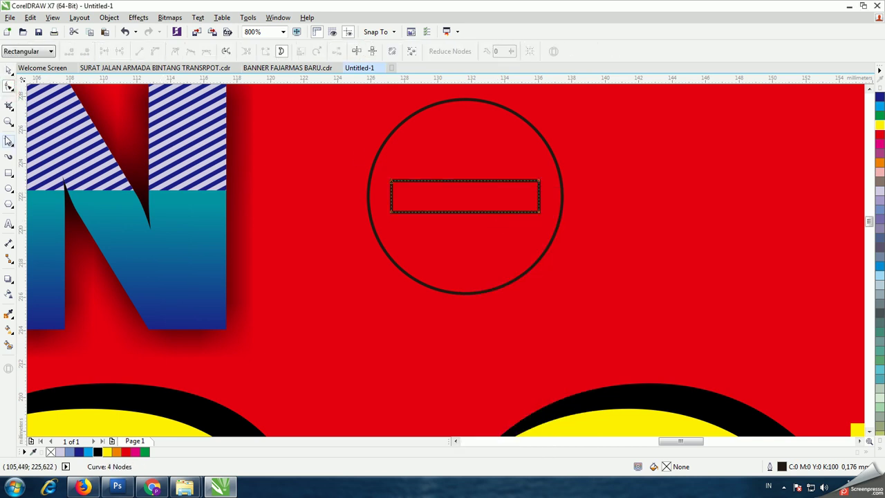
pyautogui.moveTo(346, 161); pyautogui.dragTo(567, 225)
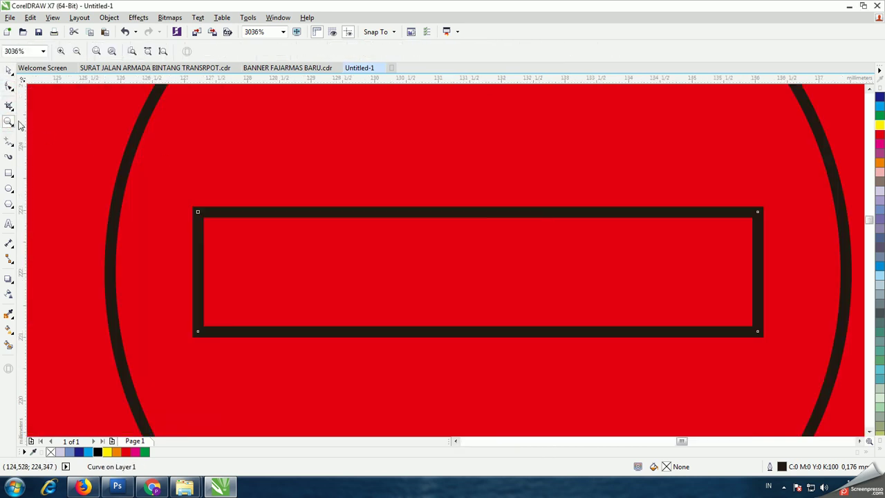
pyautogui.click(9, 86)
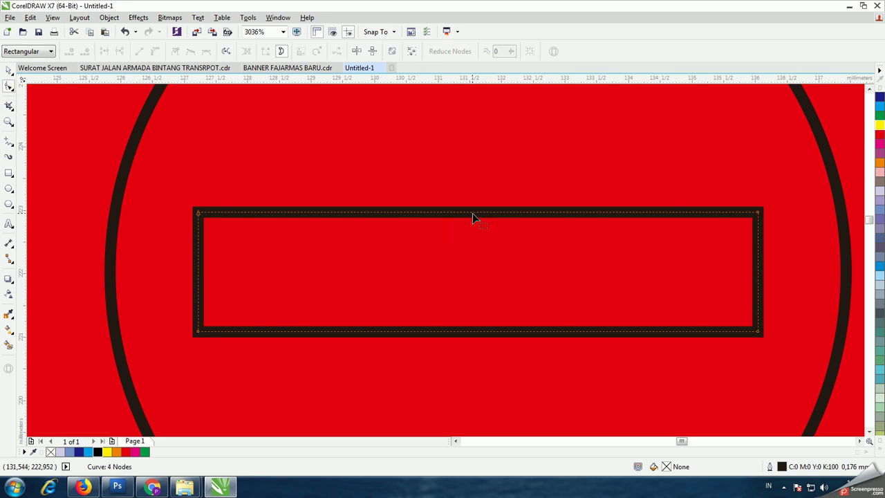
pyautogui.doubleClick(470, 211)
pyautogui.doubleClick(469, 333)
# Move the four corner nodes vertically toward the shape's centre line to form an elongated hexagon with narrow ends
pyautogui.click(198, 333)
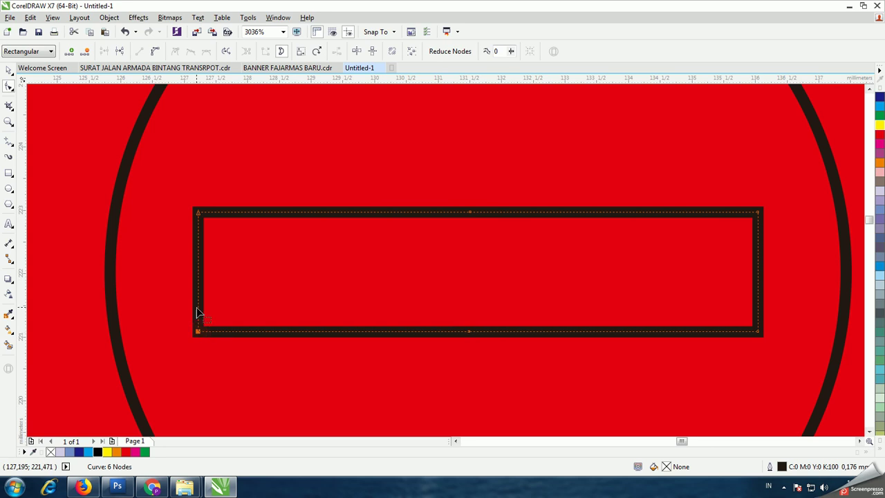
pyautogui.moveTo(198, 332); pyautogui.dragTo(198, 288)
pyautogui.click(200, 218)
pyautogui.moveTo(199, 211); pyautogui.dragTo(198, 250)
pyautogui.moveTo(753, 215); pyautogui.dragTo(761, 247)
pyautogui.click(759, 331)
pyautogui.moveTo(759, 332); pyautogui.dragTo(756, 295)
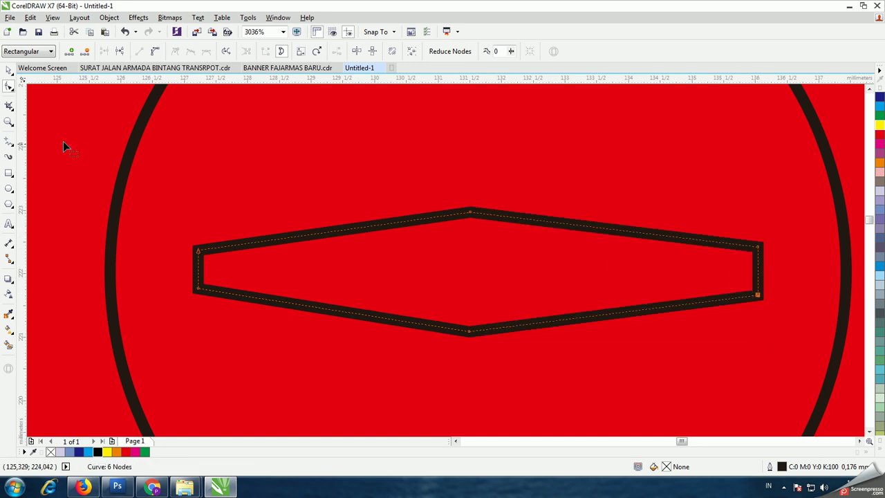
# Duplicate the tapered shape rotated 90° clockwise about its centre and weld both into a four-armed star
pyautogui.click(8, 70)
pyautogui.scroll(-1, 542, 265)
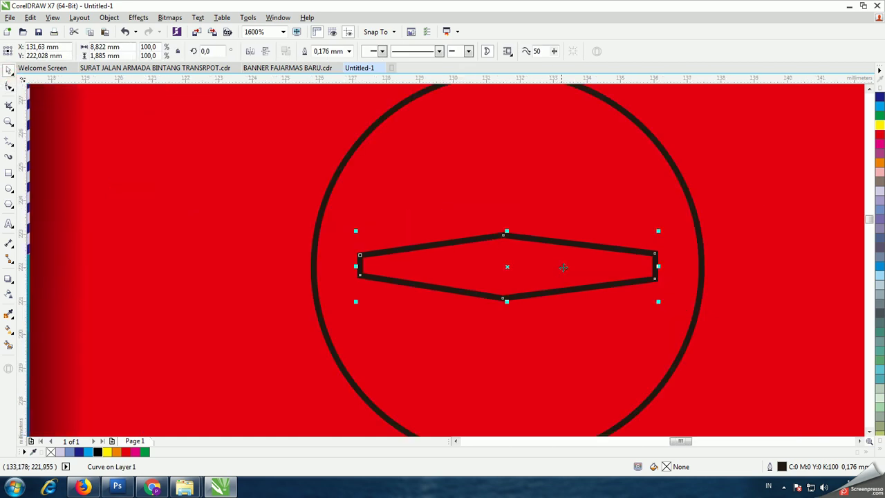
pyautogui.click(507, 267)
pyautogui.moveTo(657, 234); pyautogui.dragTo(583, 338)
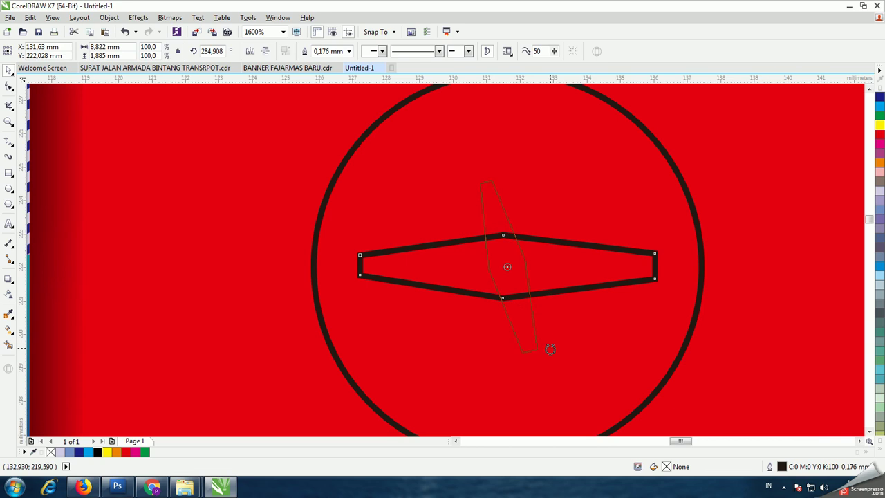
pyautogui.moveTo(524, 371); pyautogui.dragTo(524, 371)
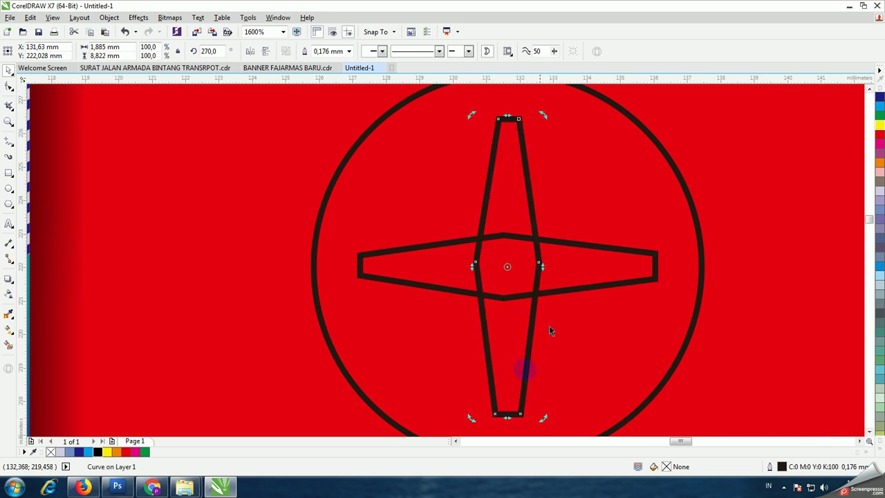
pyautogui.keyDown('shift'); pyautogui.click(584, 291); pyautogui.keyUp('shift')
pyautogui.click(309, 51)
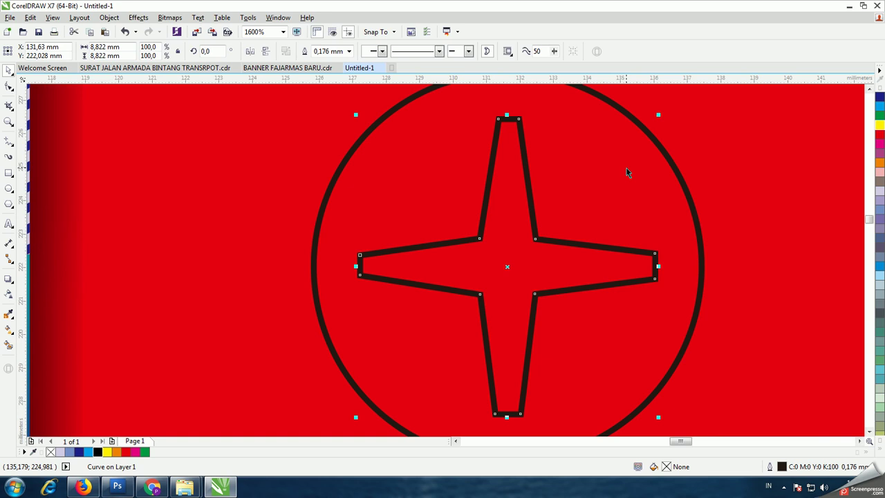
# Trim the circle with the four-armed star to cut a star-shaped hole in it
pyautogui.click(707, 170)
pyautogui.click(533, 193)
pyautogui.keyDown('shift'); pyautogui.click(628, 191); pyautogui.keyUp('shift')
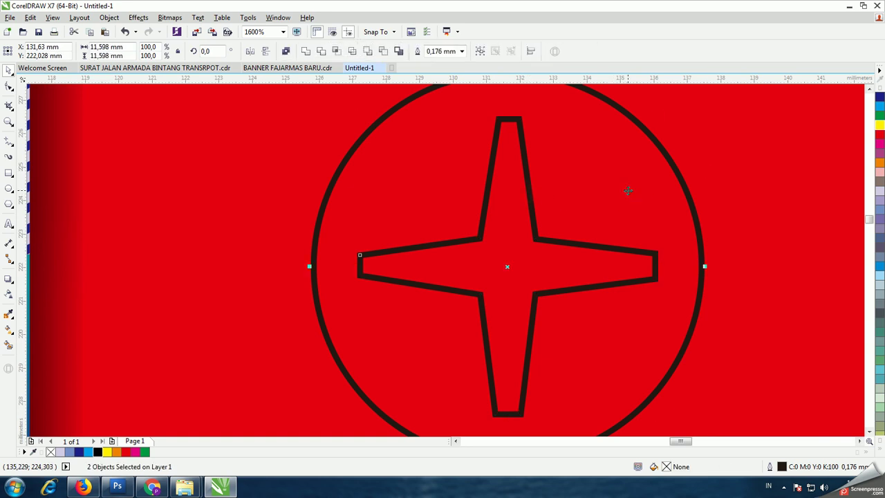
pyautogui.click(330, 54)
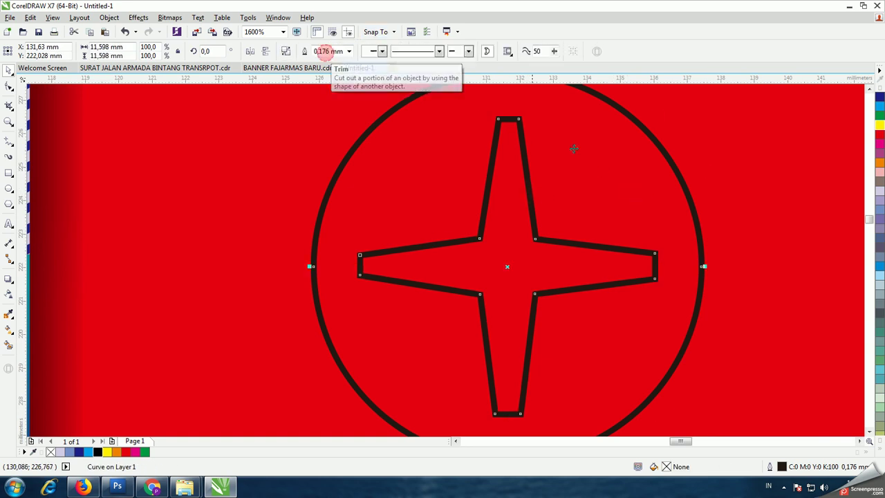
# Delete the leftover star and fill the trimmed circle with black and no outline
pyautogui.click(523, 217)
pyautogui.click(535, 216)
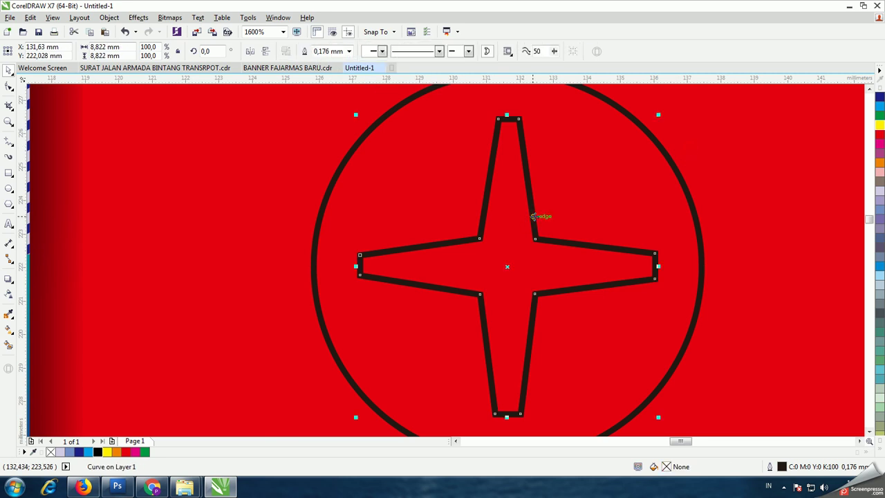
pyautogui.press('Escape')
pyautogui.press('Tab')
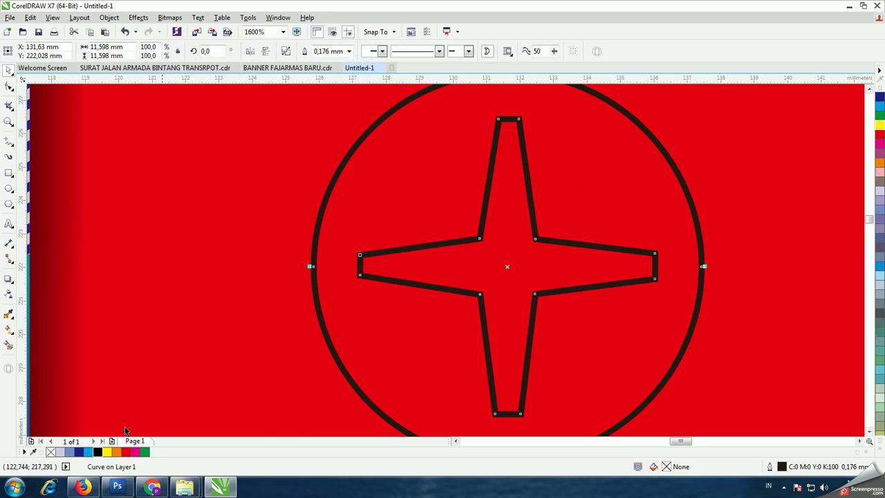
pyautogui.click(99, 452)
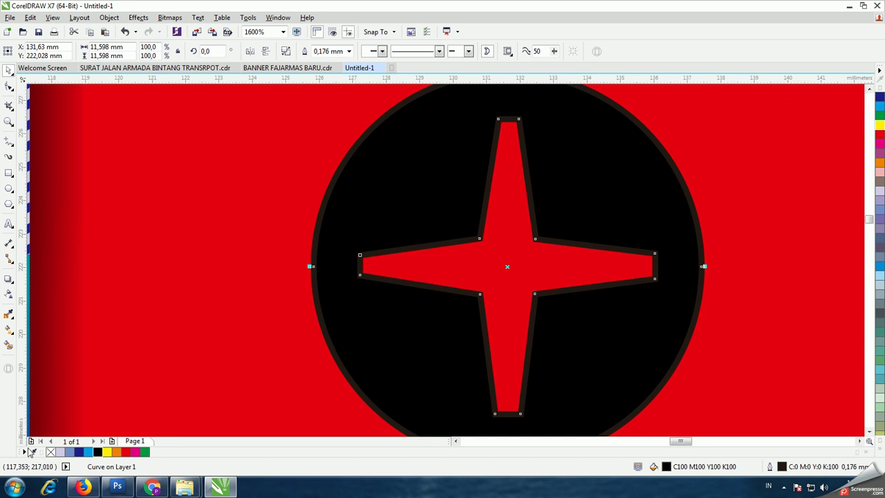
pyautogui.rightClick(56, 452)
# Duplicate the black circle ornament about 15.9 mm to the right and rotate the copy about 16°
pyautogui.scroll(-2, 358, 296)
pyautogui.scroll(-2, 448, 299)
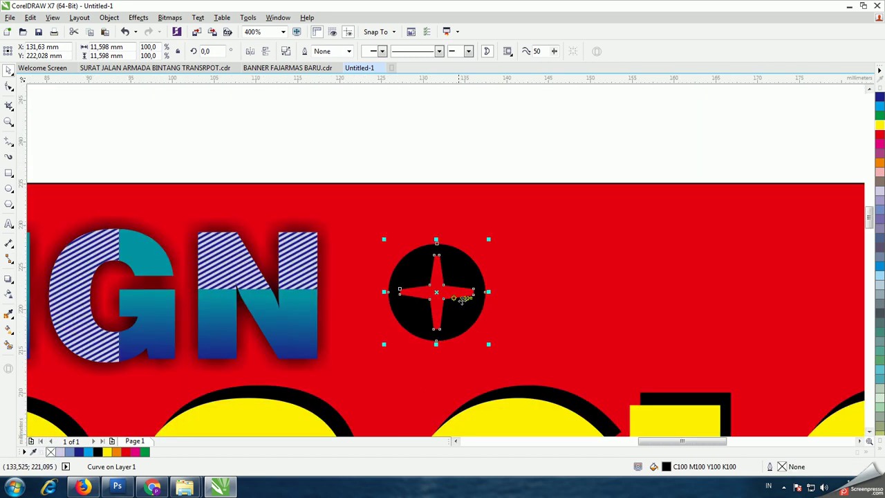
pyautogui.moveTo(436, 291); pyautogui.dragTo(568, 291)
pyautogui.click(602, 277)
pyautogui.moveTo(623, 242); pyautogui.dragTo(605, 229)
pyautogui.click(538, 233)
pyautogui.click(549, 296)
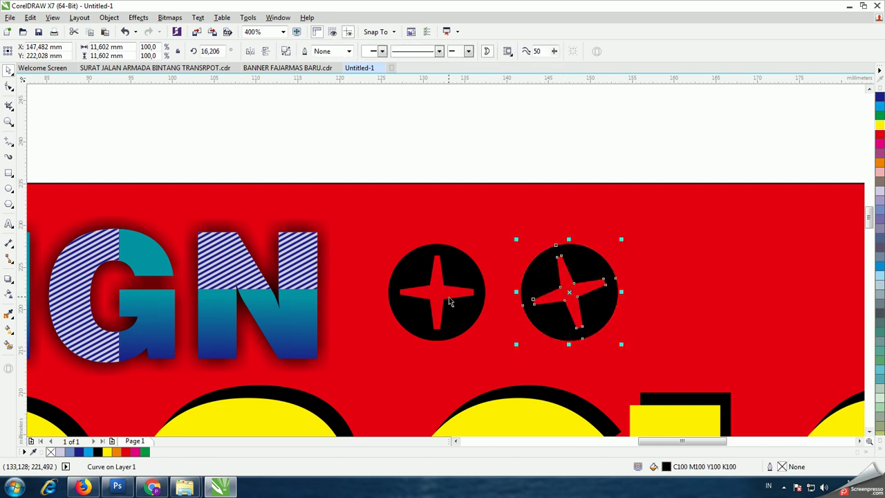
# Duplicate both circle ornaments about 30 mm to the right to make a row of four beside DESIGN
pyautogui.scroll(-1, 535, 293)
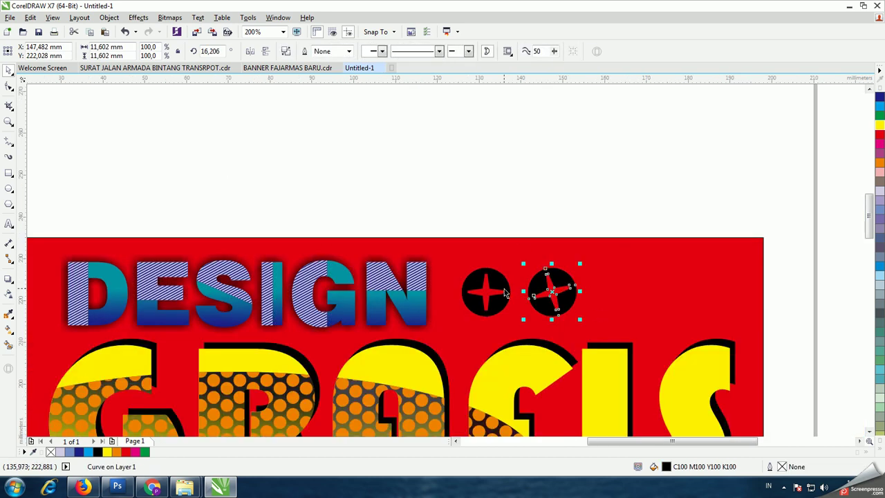
pyautogui.keyDown('shift'); pyautogui.click(505, 293); pyautogui.keyUp('shift')
pyautogui.moveTo(496, 285); pyautogui.dragTo(623, 284)
pyautogui.click(646, 233)
pyautogui.scroll(-1, 664, 279)
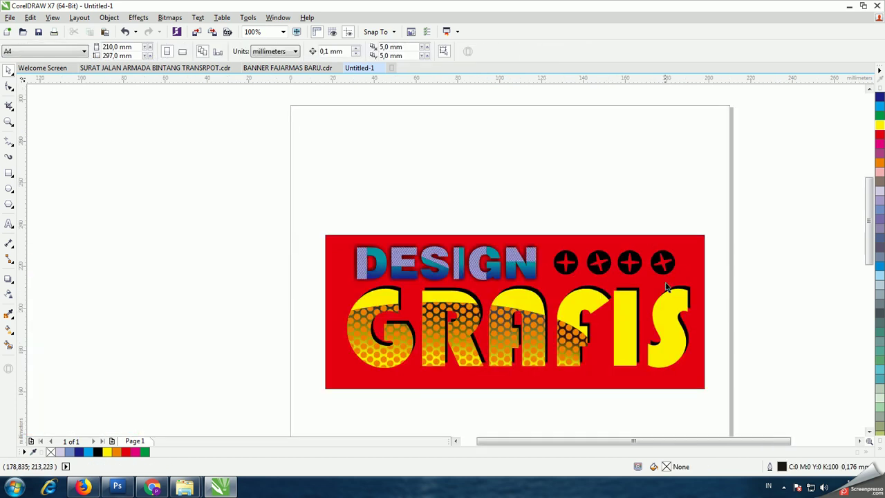
# Apply the Small Glow drop shadow preset to all four circle ornaments
pyautogui.scroll(1, 741, 309)
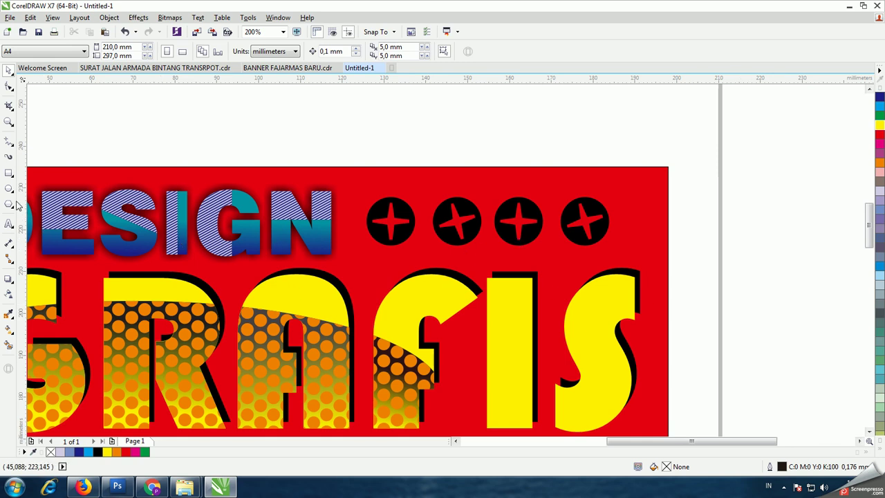
pyautogui.moveTo(724, 183); pyautogui.dragTo(345, 258)
pyautogui.click(9, 279)
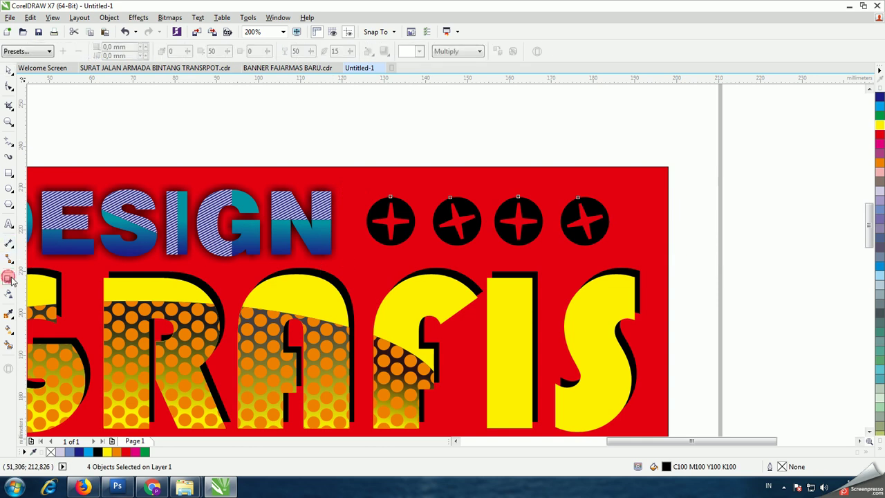
pyautogui.click(38, 53)
pyautogui.click(27, 133)
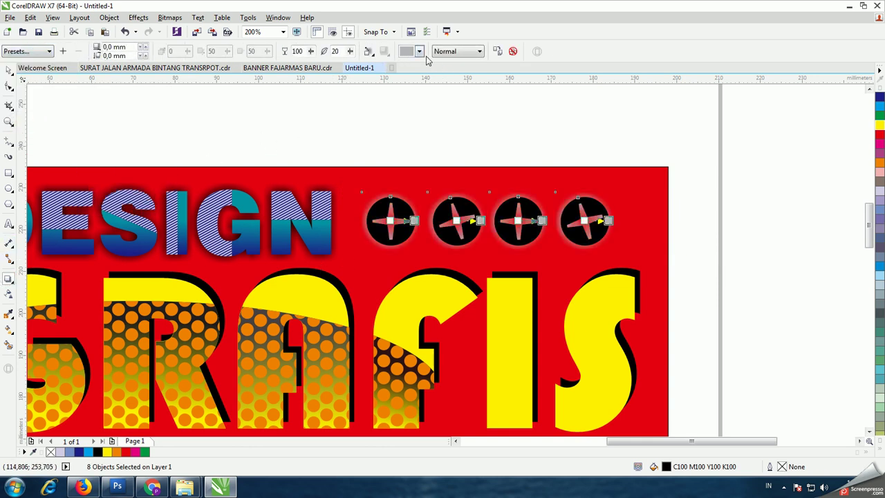
pyautogui.click(42, 52)
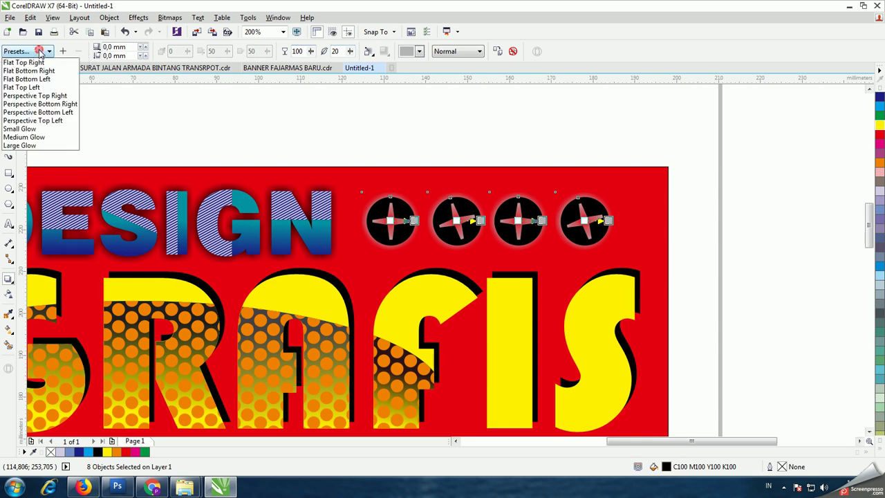
pyautogui.click(19, 129)
# Set the ornaments' glow colour to white and its feathering to 5
pyautogui.click(420, 51)
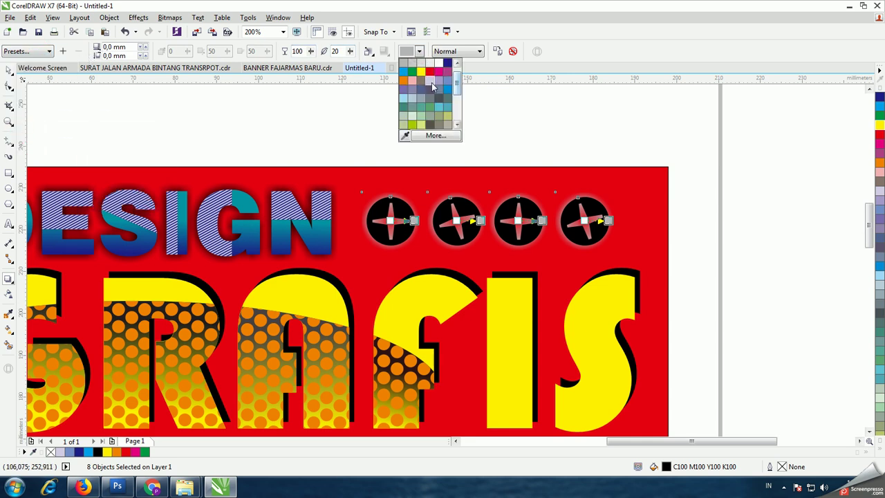
pyautogui.click(439, 63)
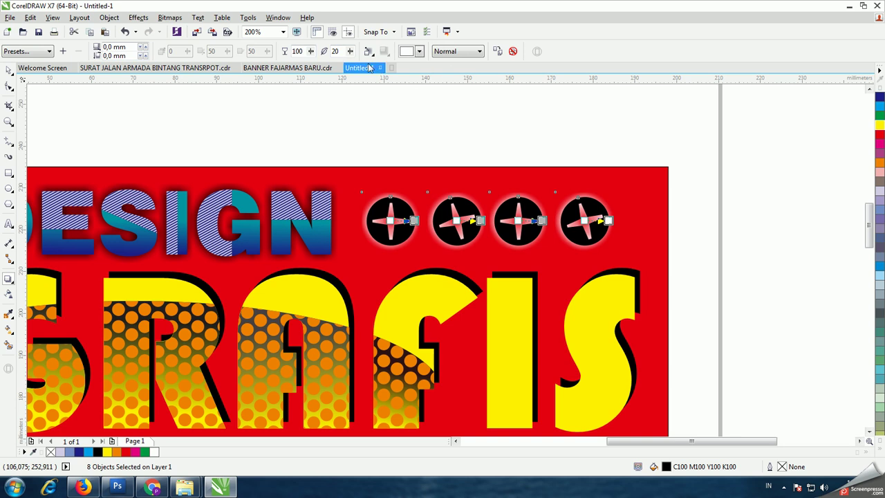
pyautogui.doubleClick(335, 51)
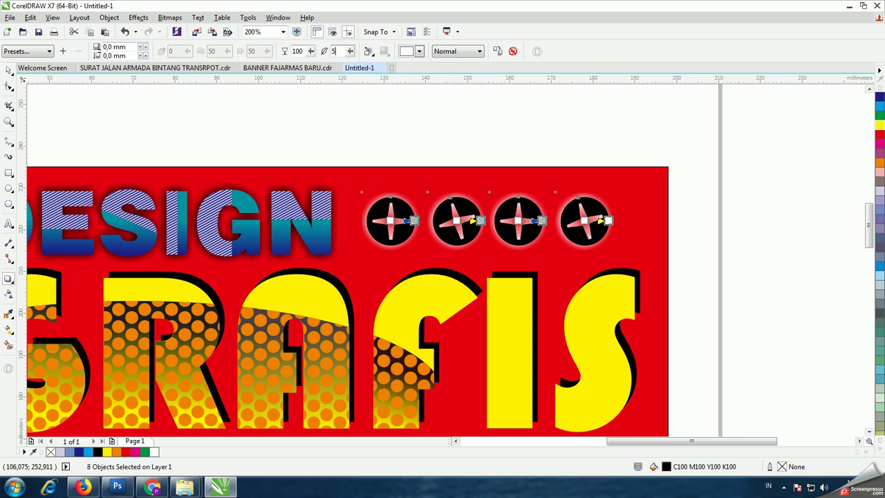
pyautogui.press('Return')
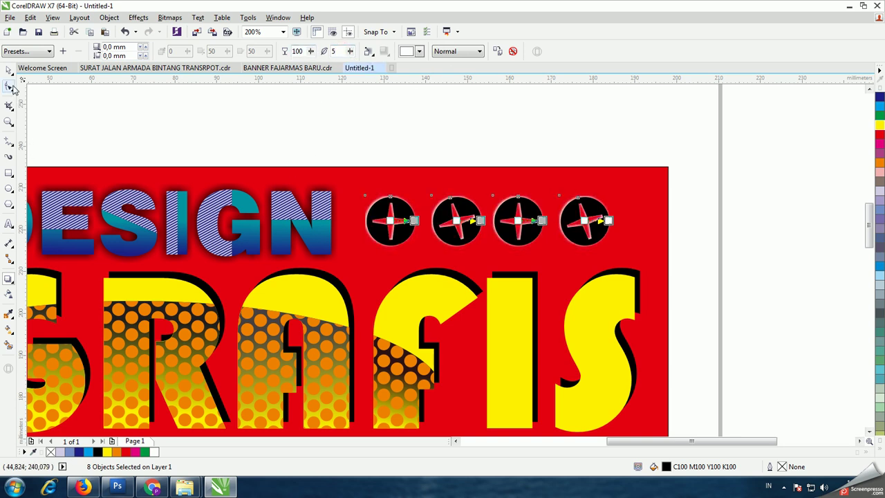
pyautogui.click(9, 70)
pyautogui.click(843, 184)
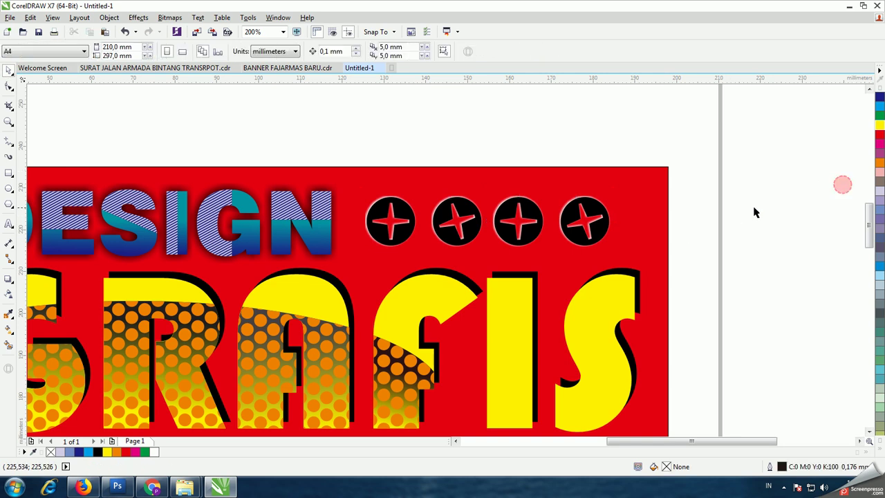
pyautogui.scroll(-4, 640, 220)
pyautogui.scroll(2, 637, 221)
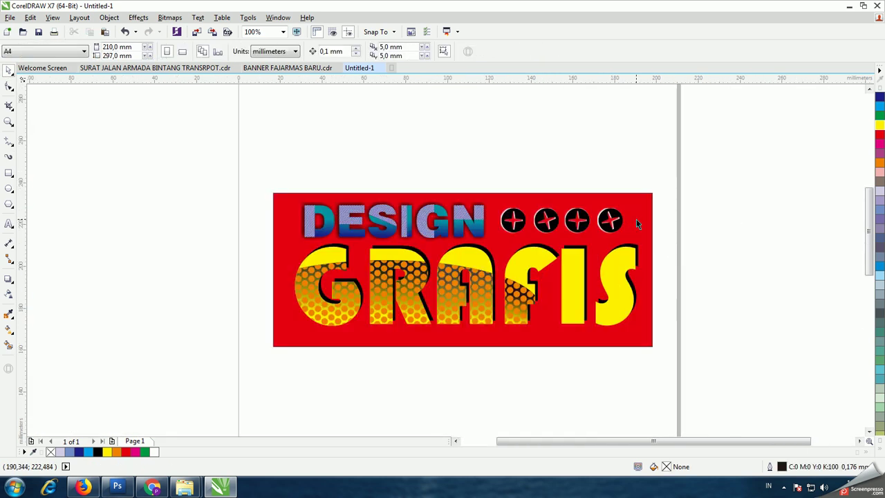
pyautogui.scroll(2, 636, 220)
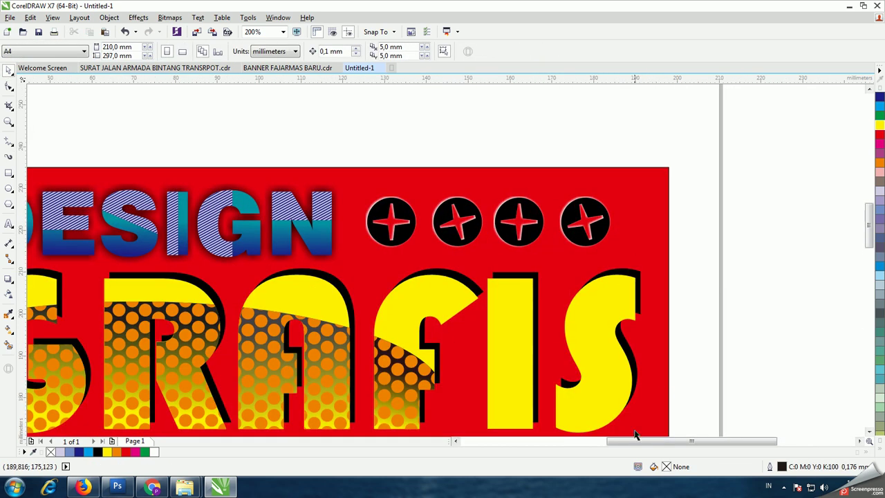
pyautogui.moveTo(635, 441); pyautogui.dragTo(607, 442)
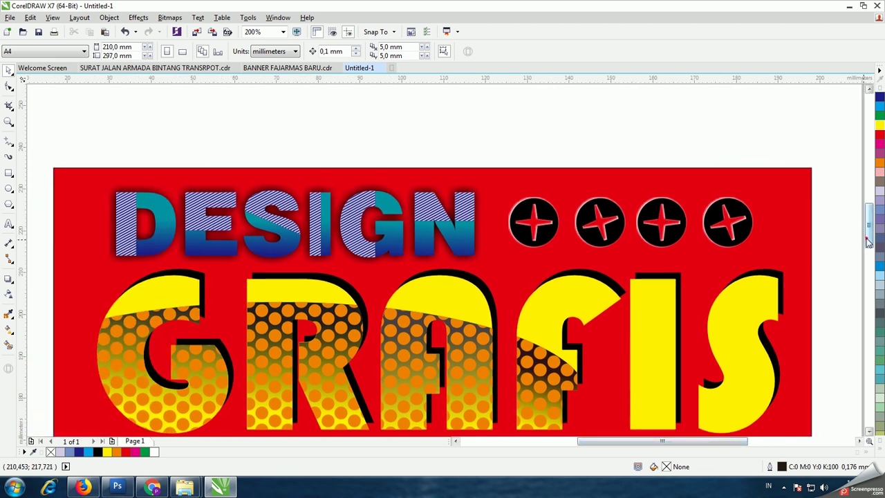
pyautogui.moveTo(868, 238); pyautogui.dragTo(866, 249)
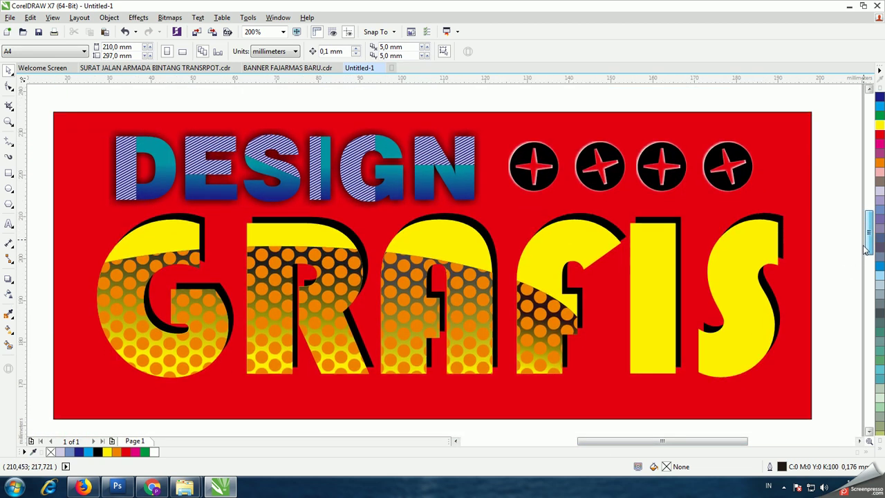